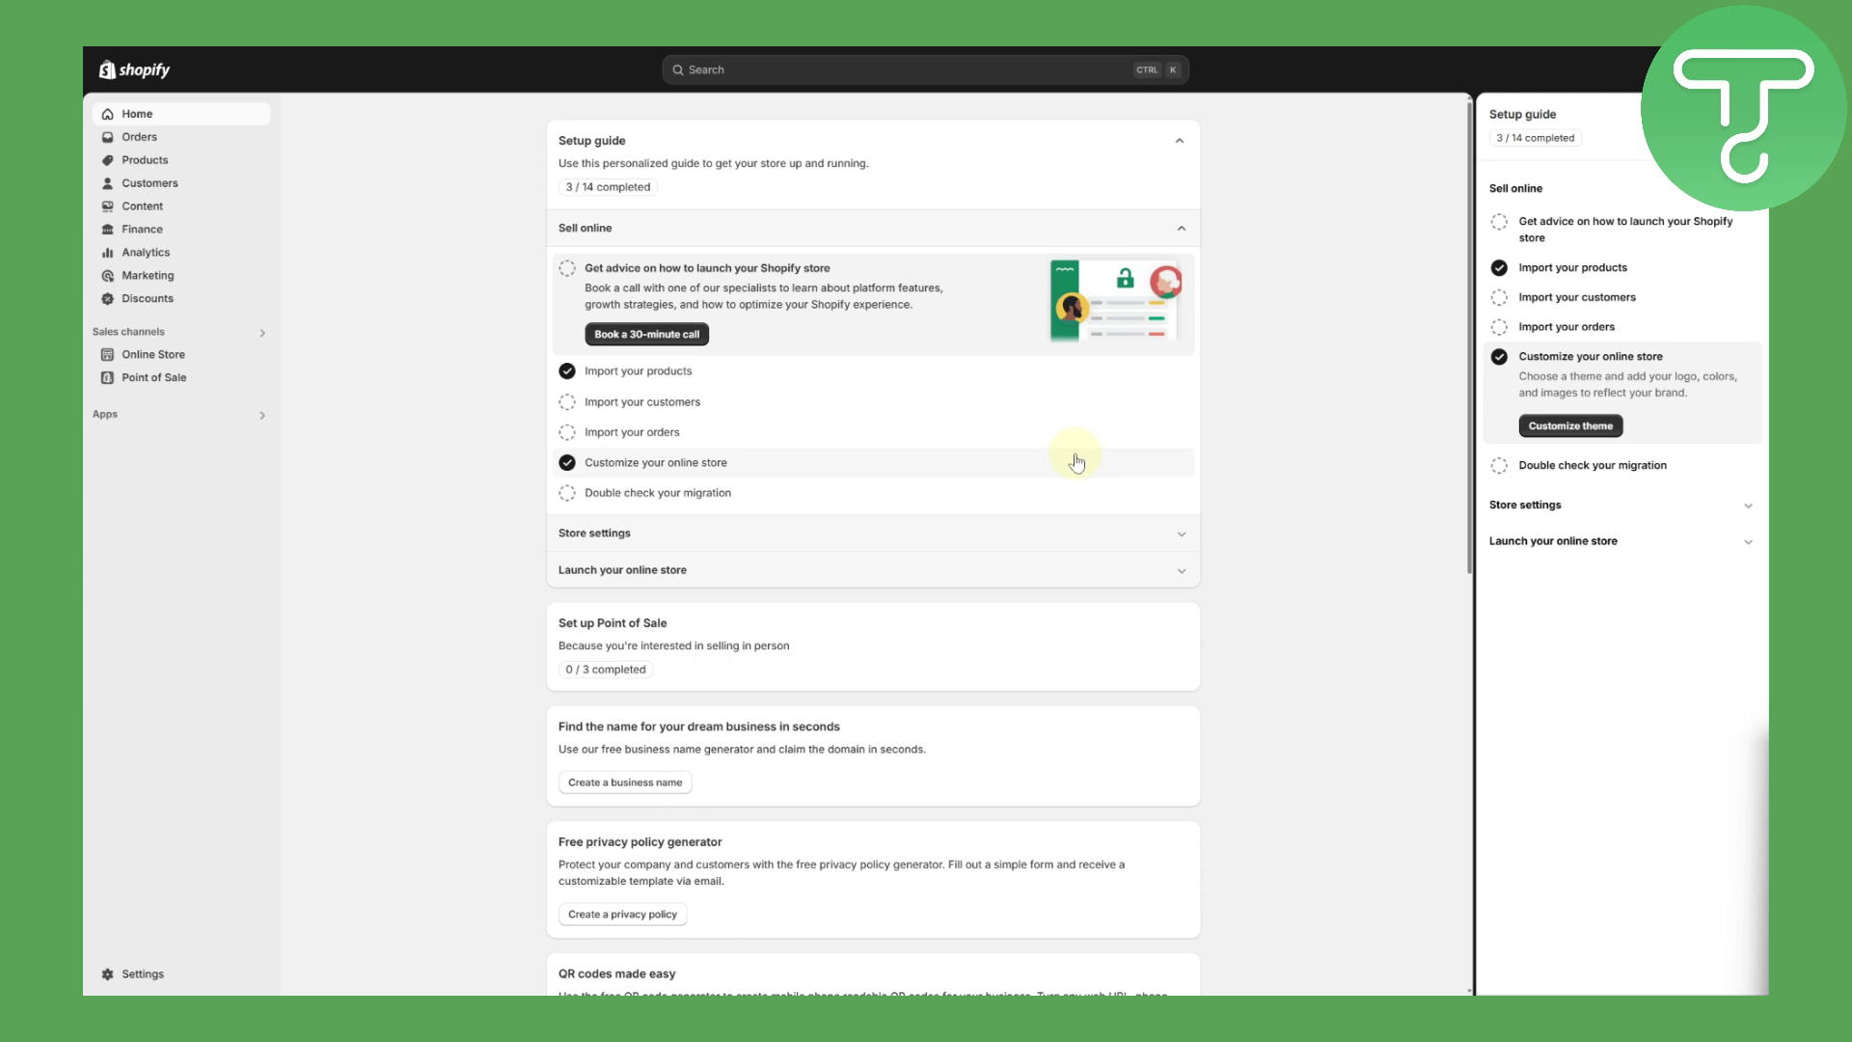
Search the Shopify App Store for 'pol' and scroll through the 282 matching apps
click(145, 421)
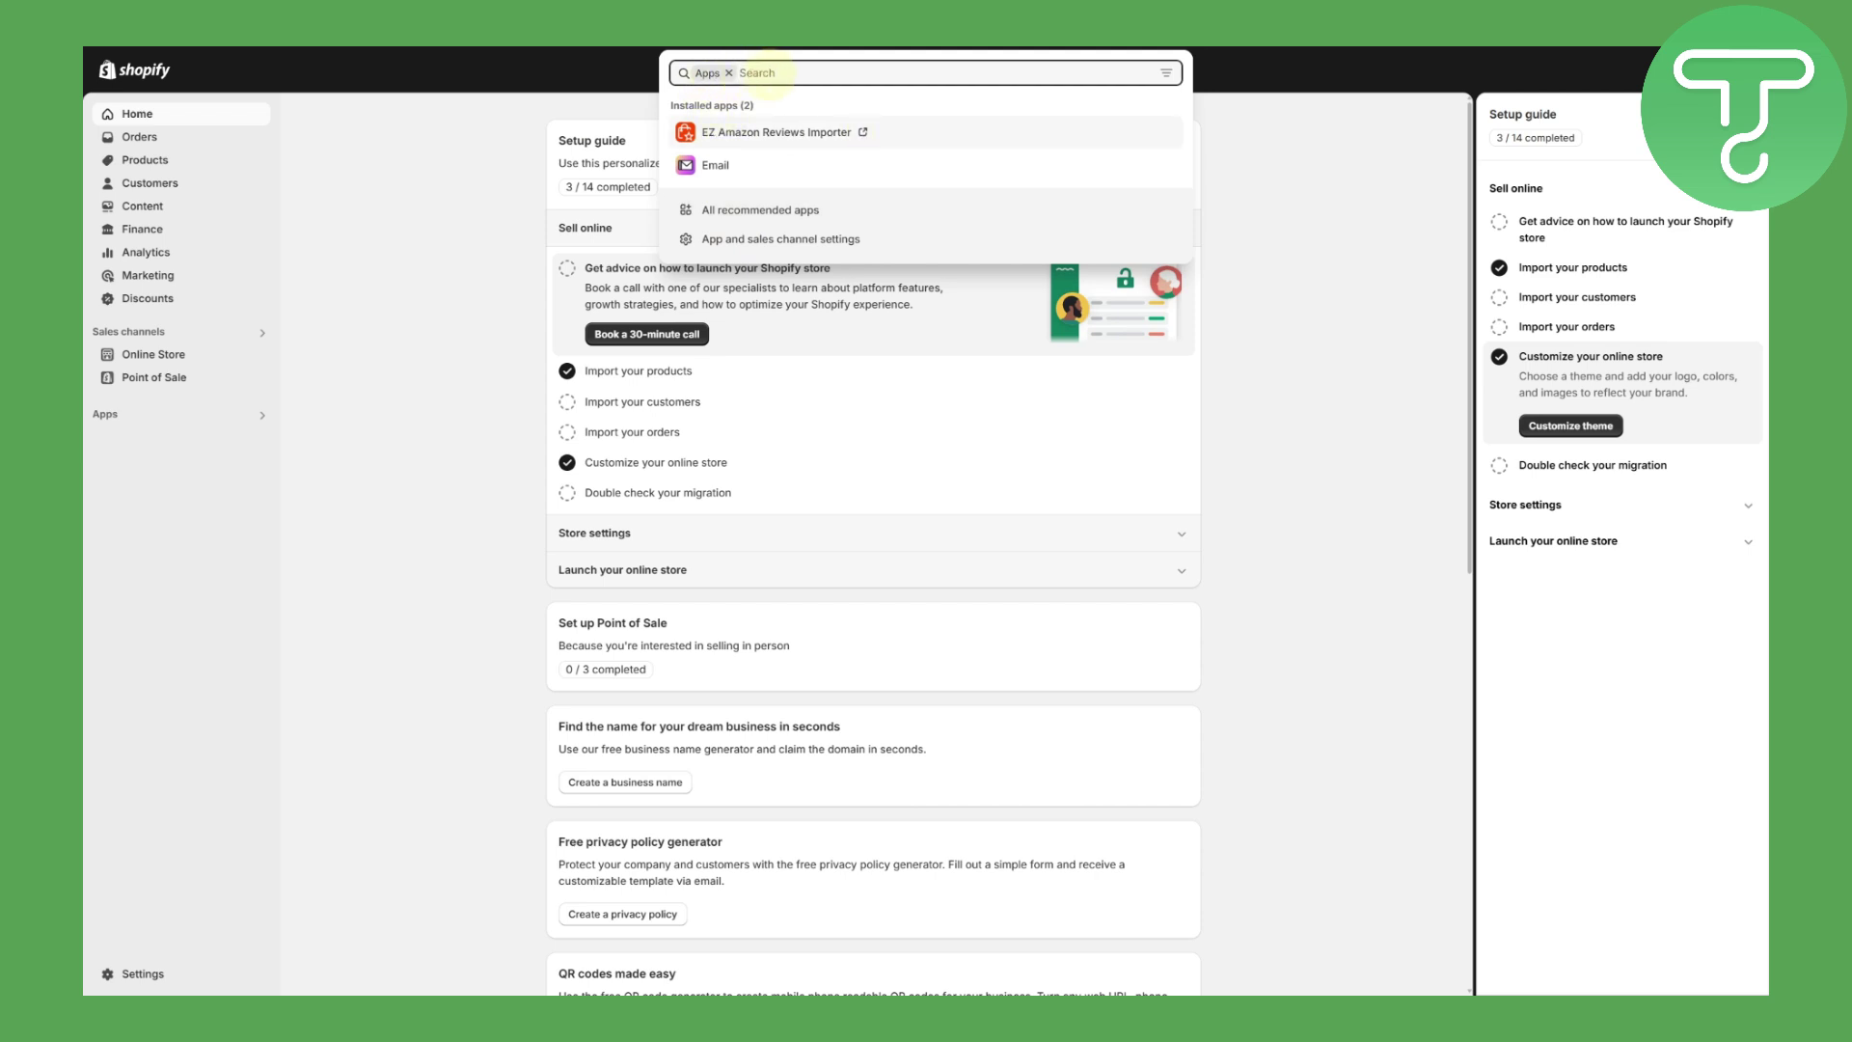
text(poly)
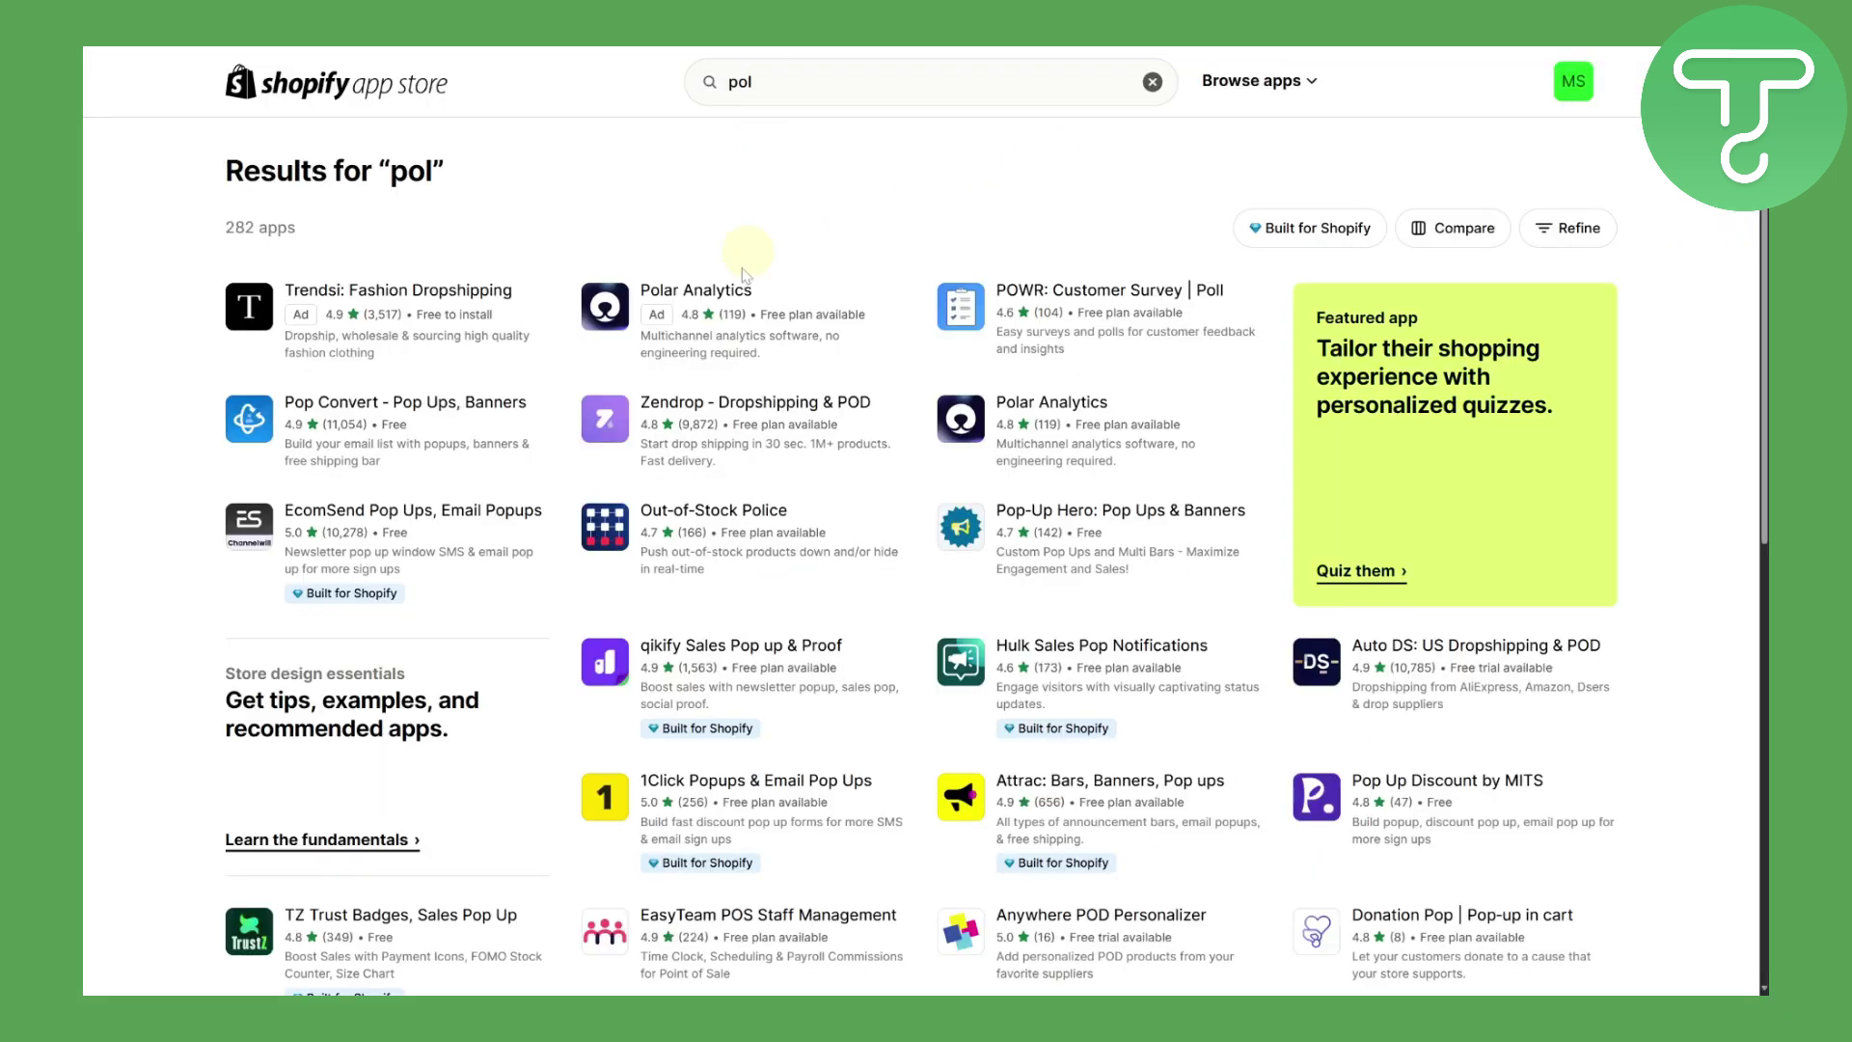
scroll(709, 343, down, 2)
scroll(714, 338, down, 4)
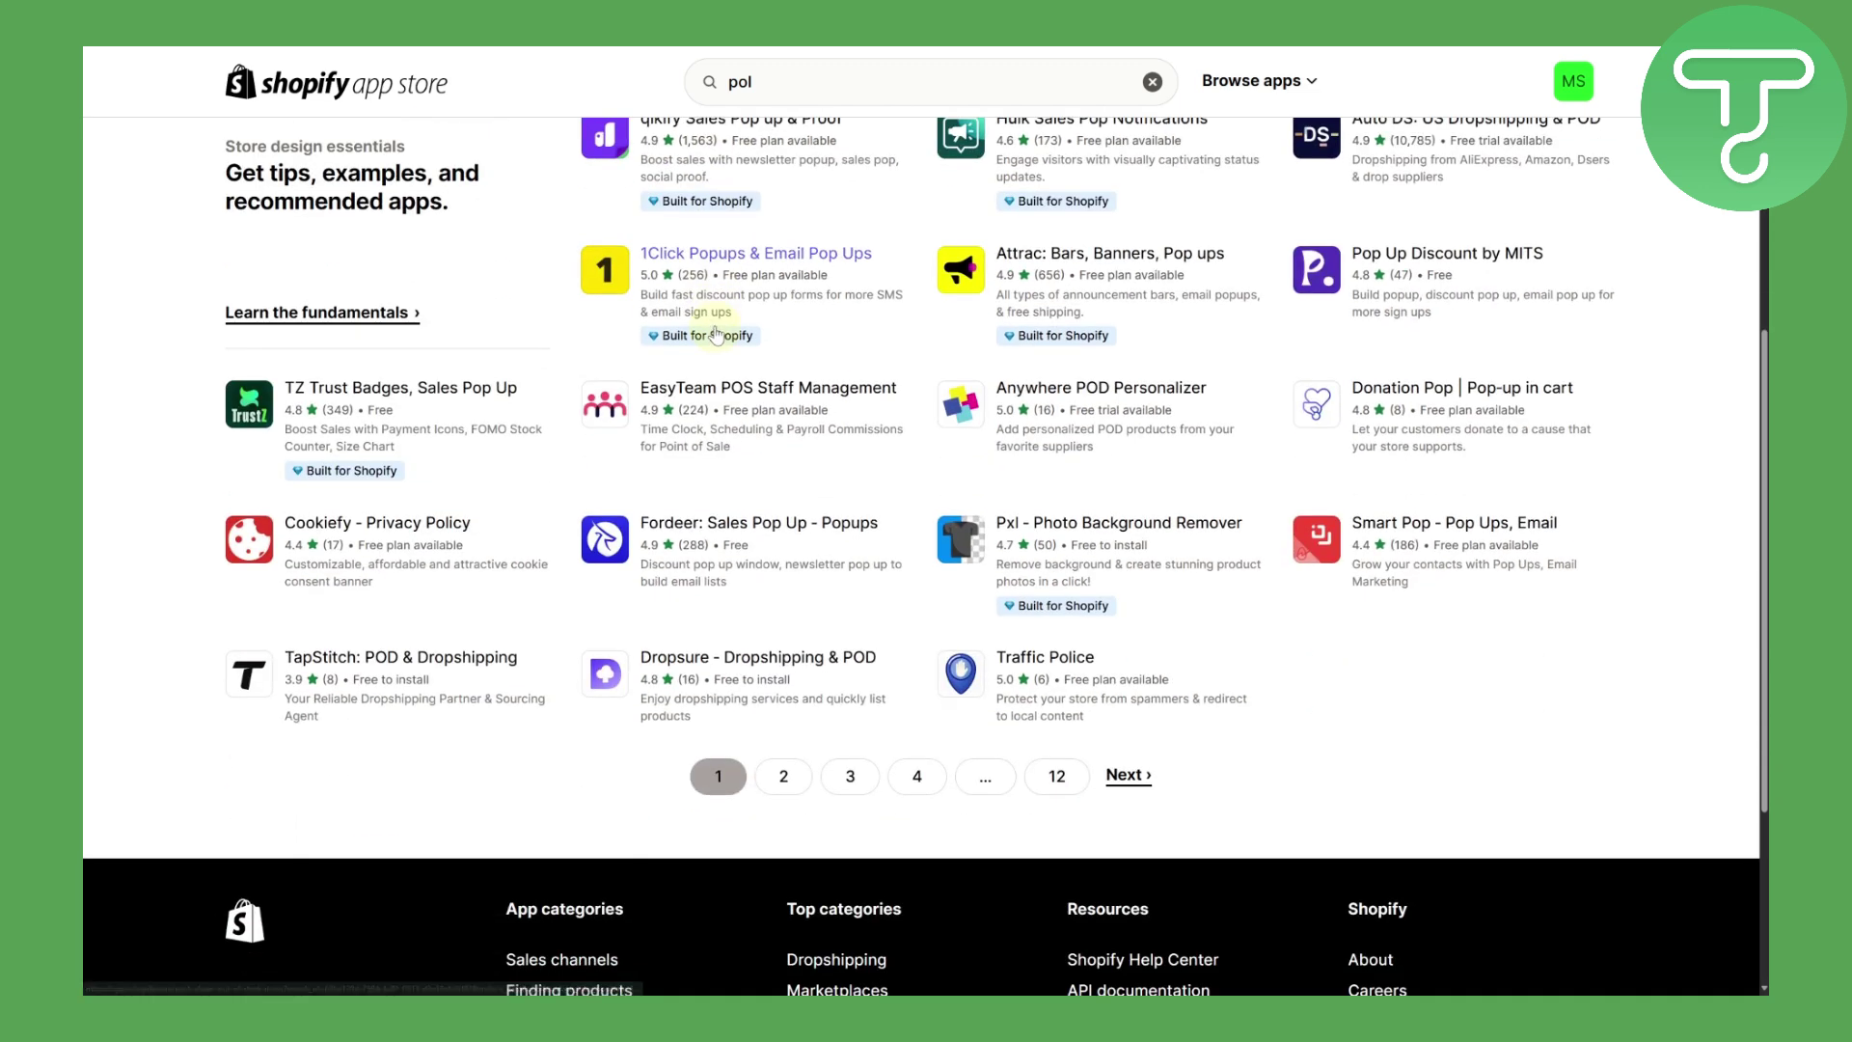
scroll(718, 308, up, 6)
In a new tab, search the web for 'chrome web store' and open the Chrome Web Store
mouse_move(406, 55)
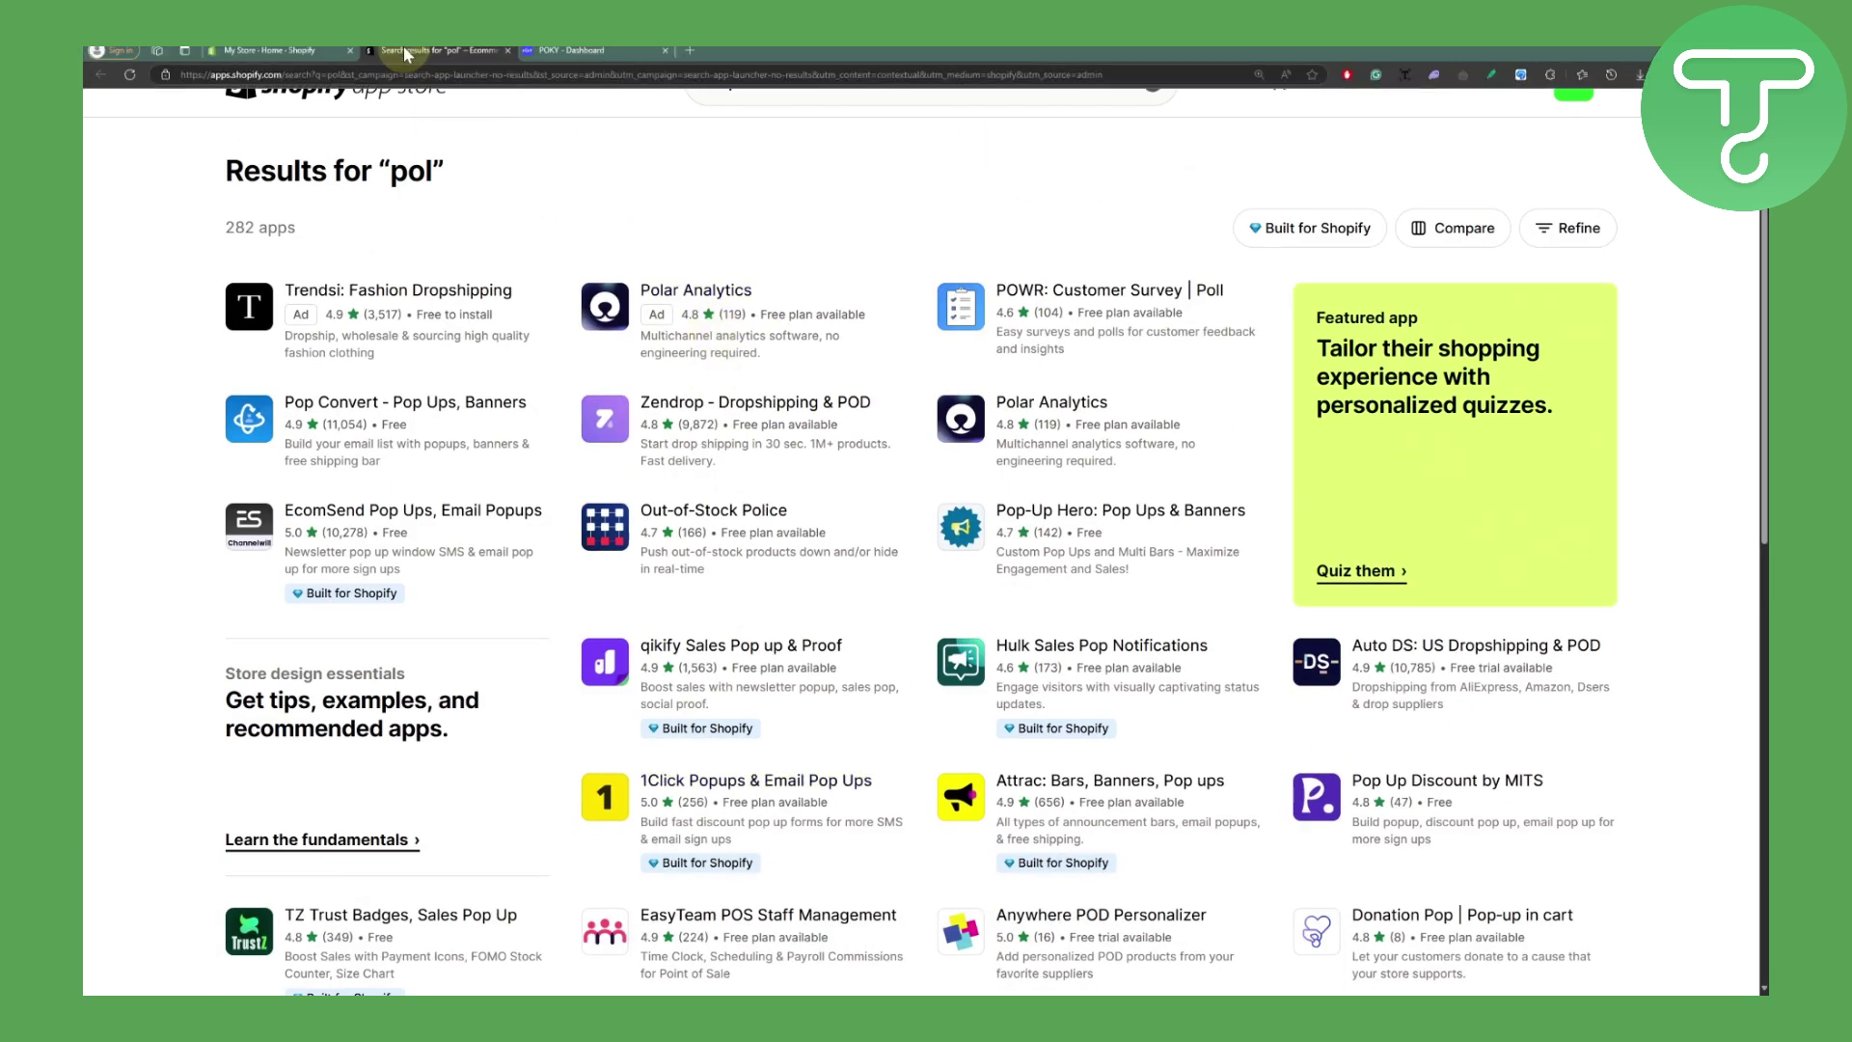
click(686, 57)
text(chrome web store)
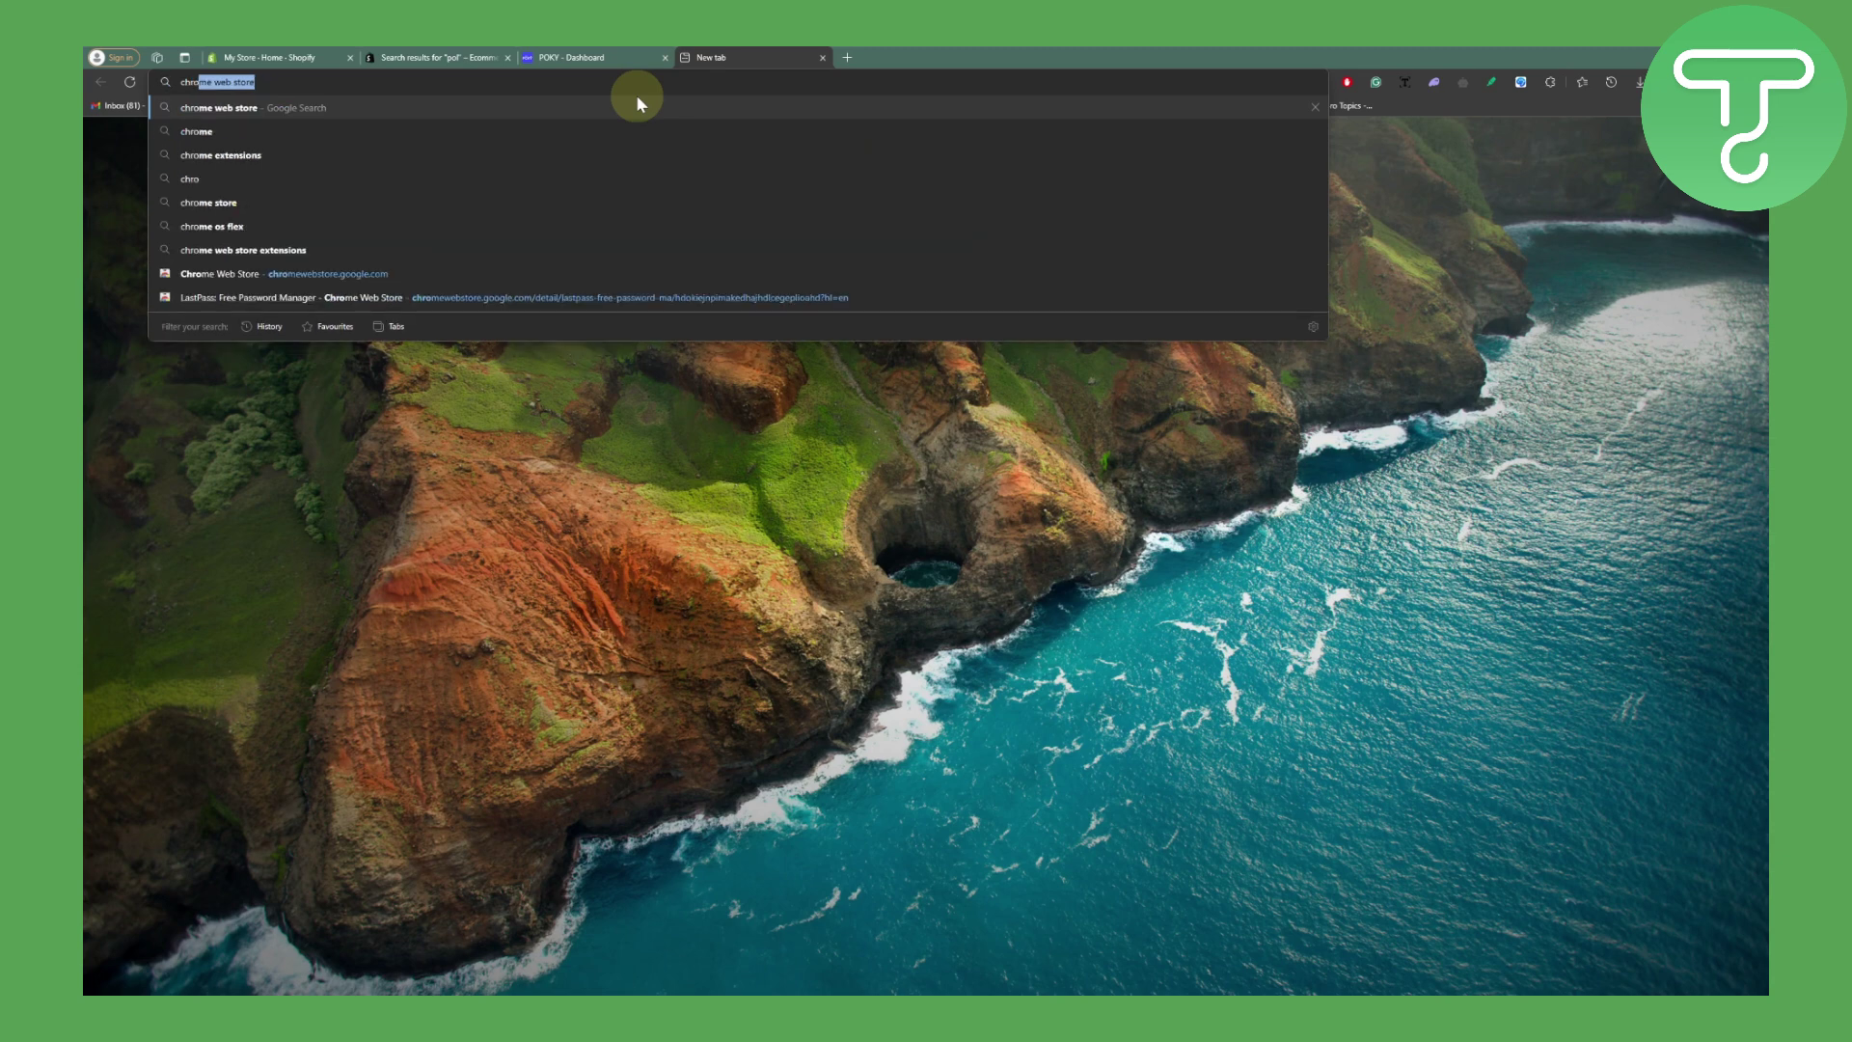
key(Return)
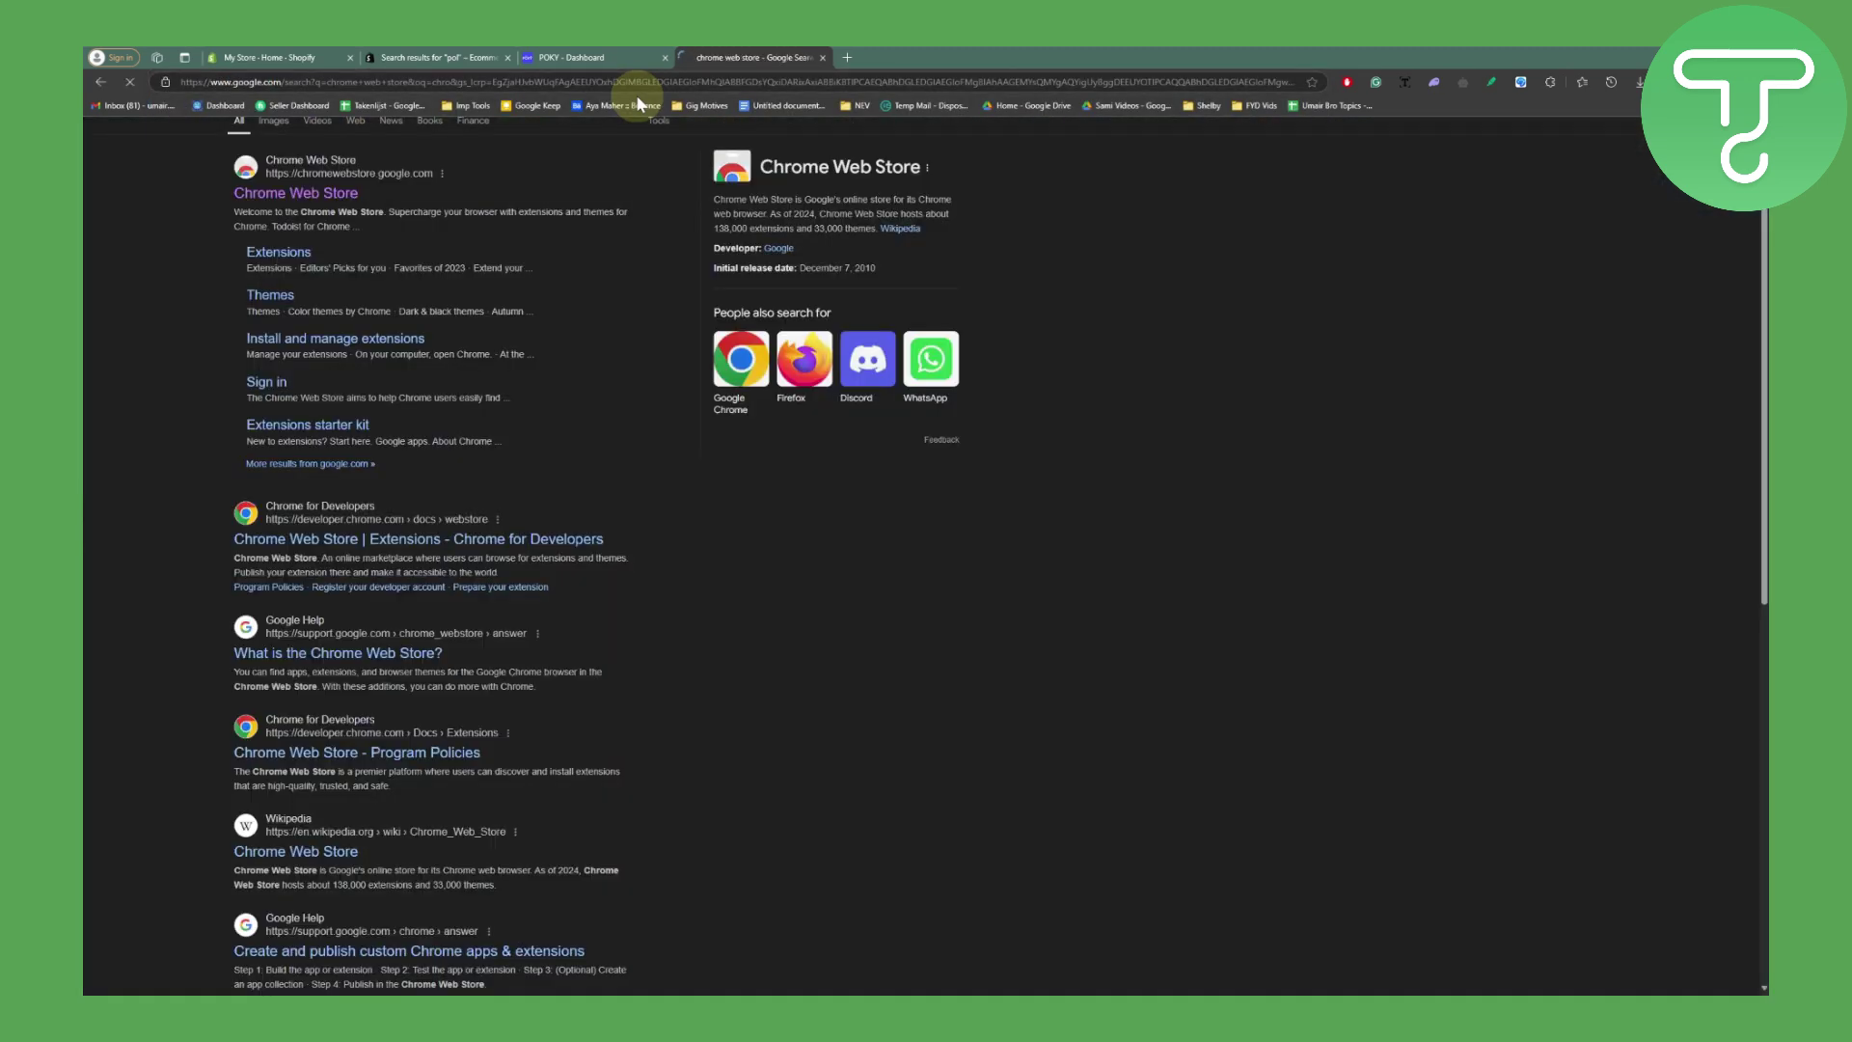
click(328, 196)
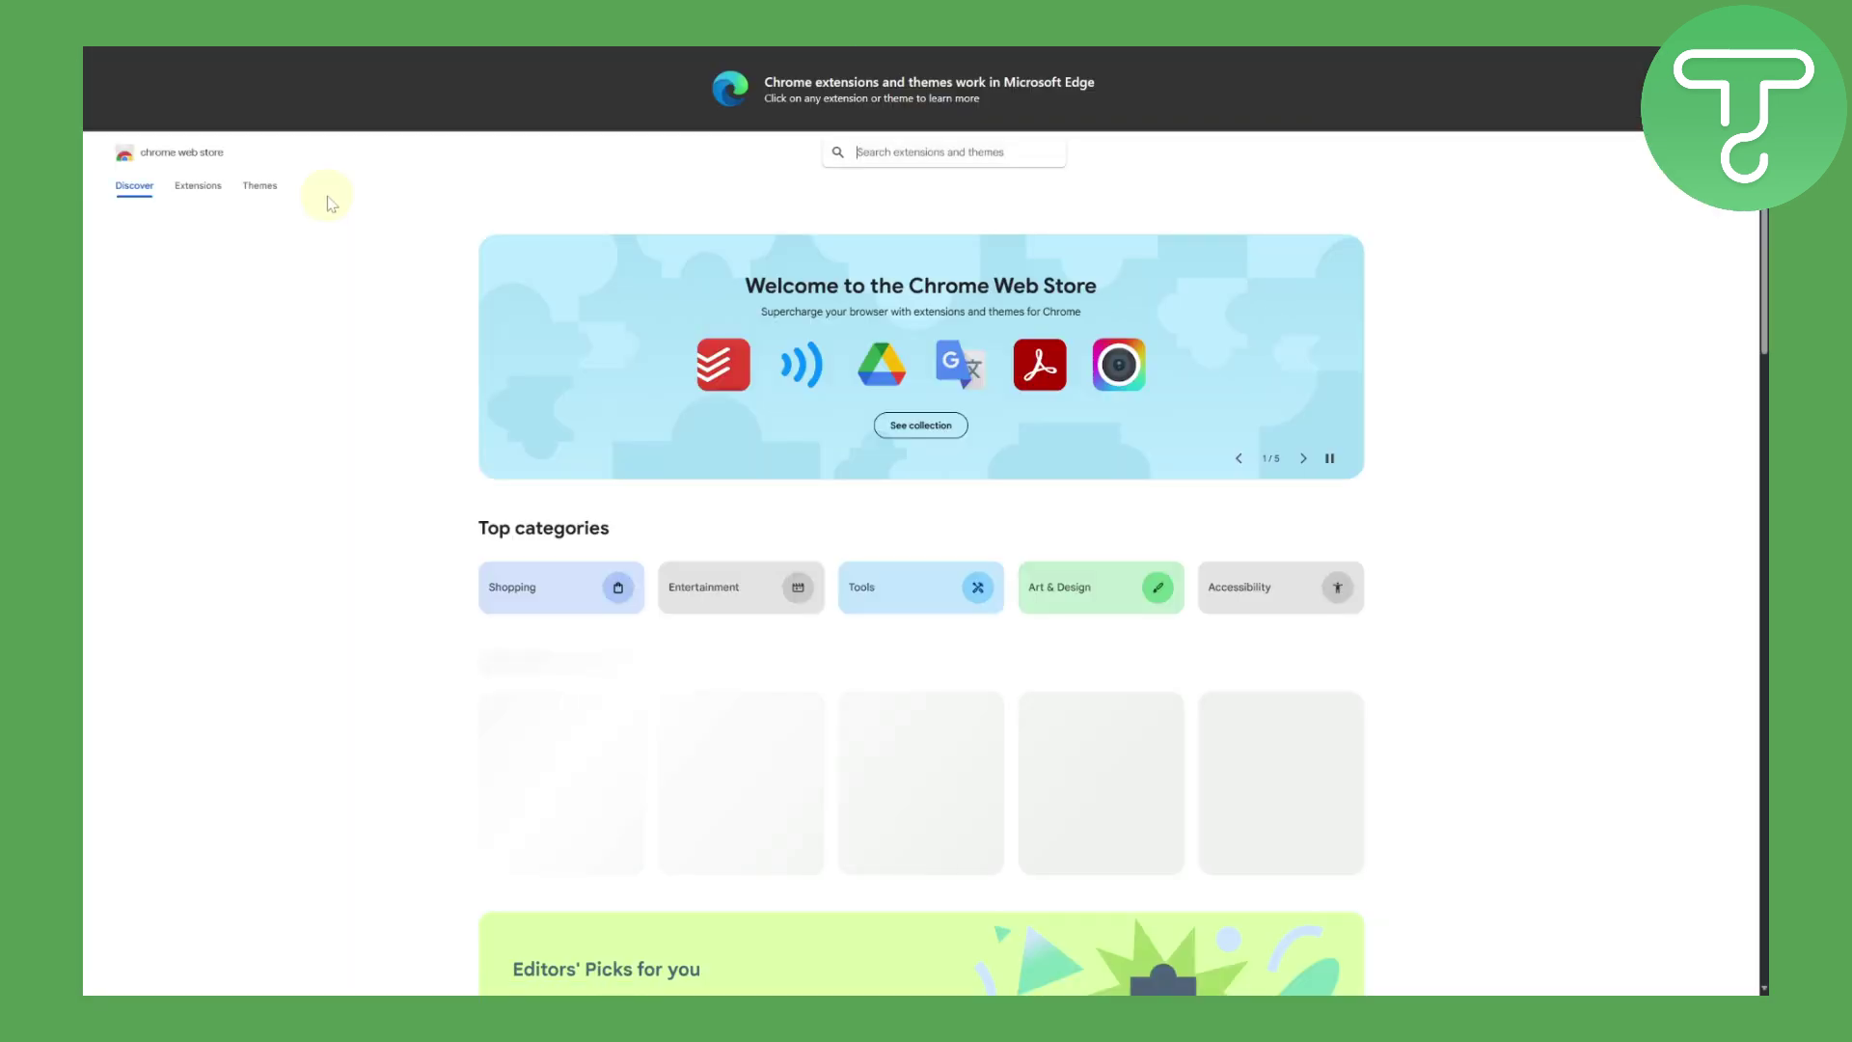
Search the store for 'poky' and open the POKY - Product Importer extension page
click(940, 154)
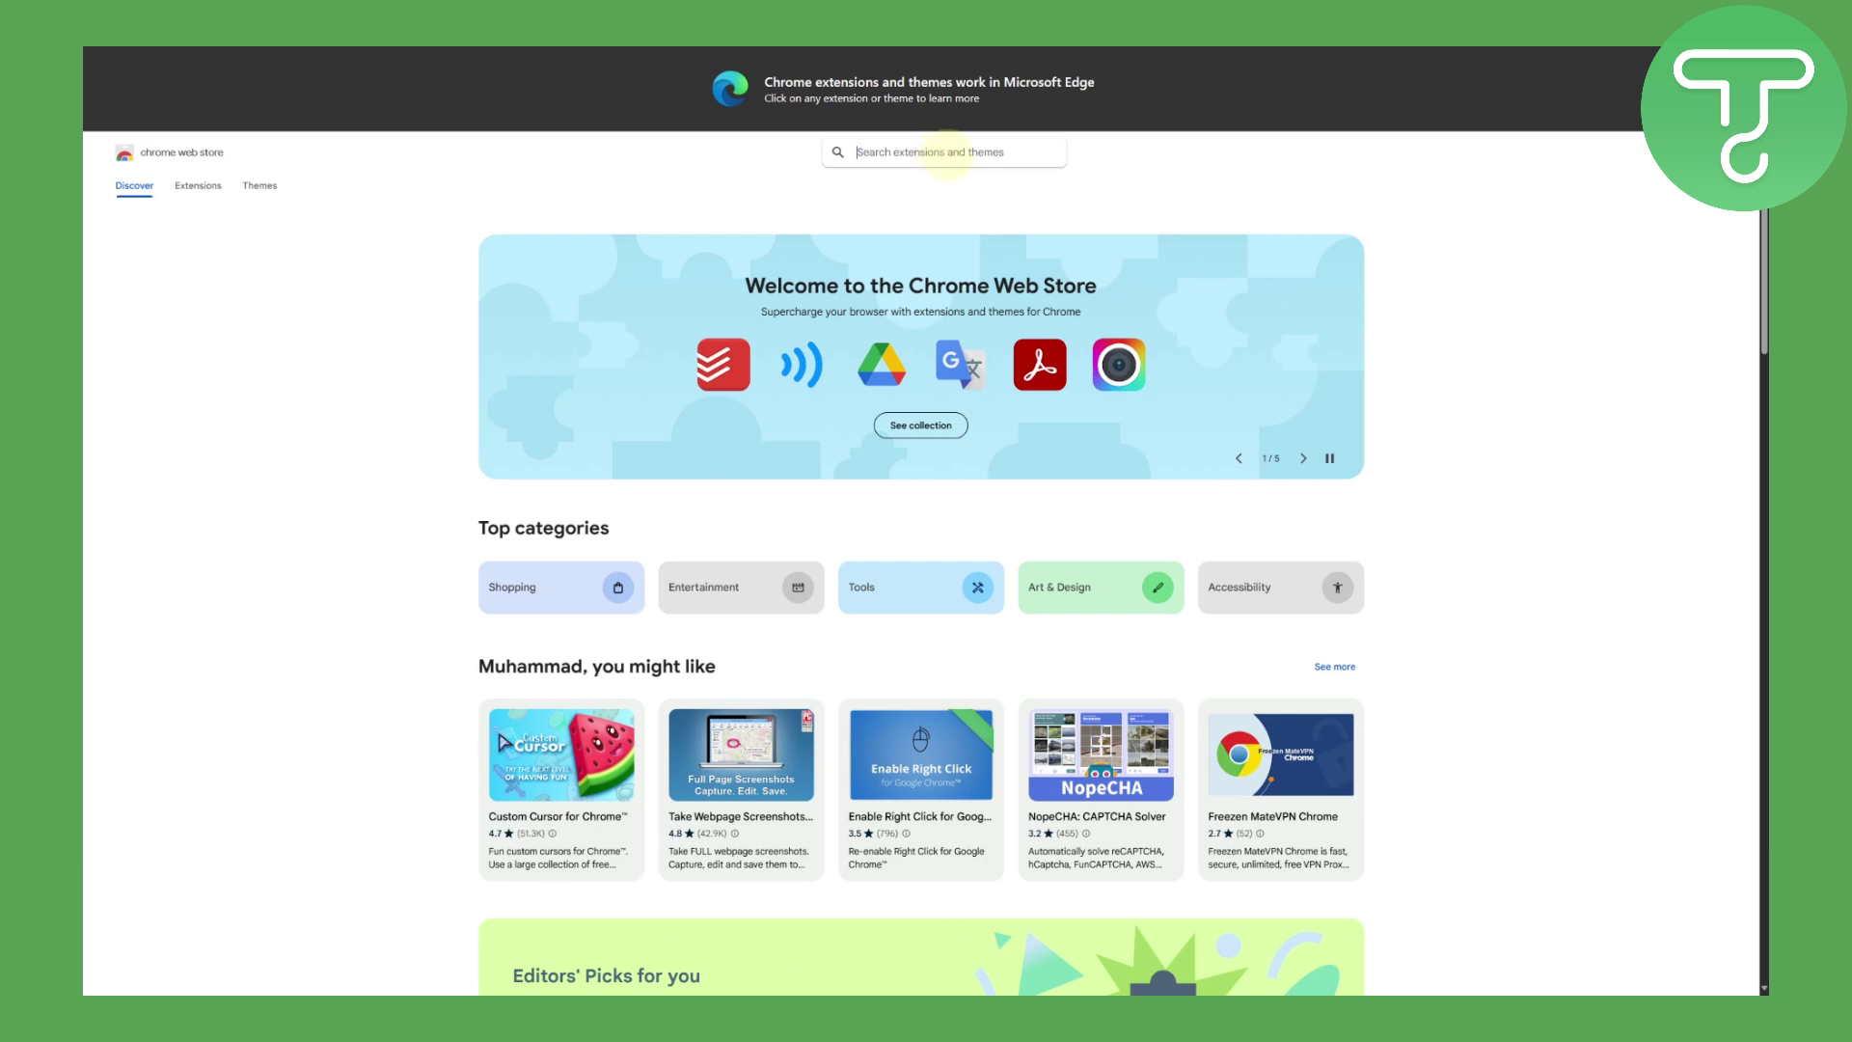
text(poky)
key(Return)
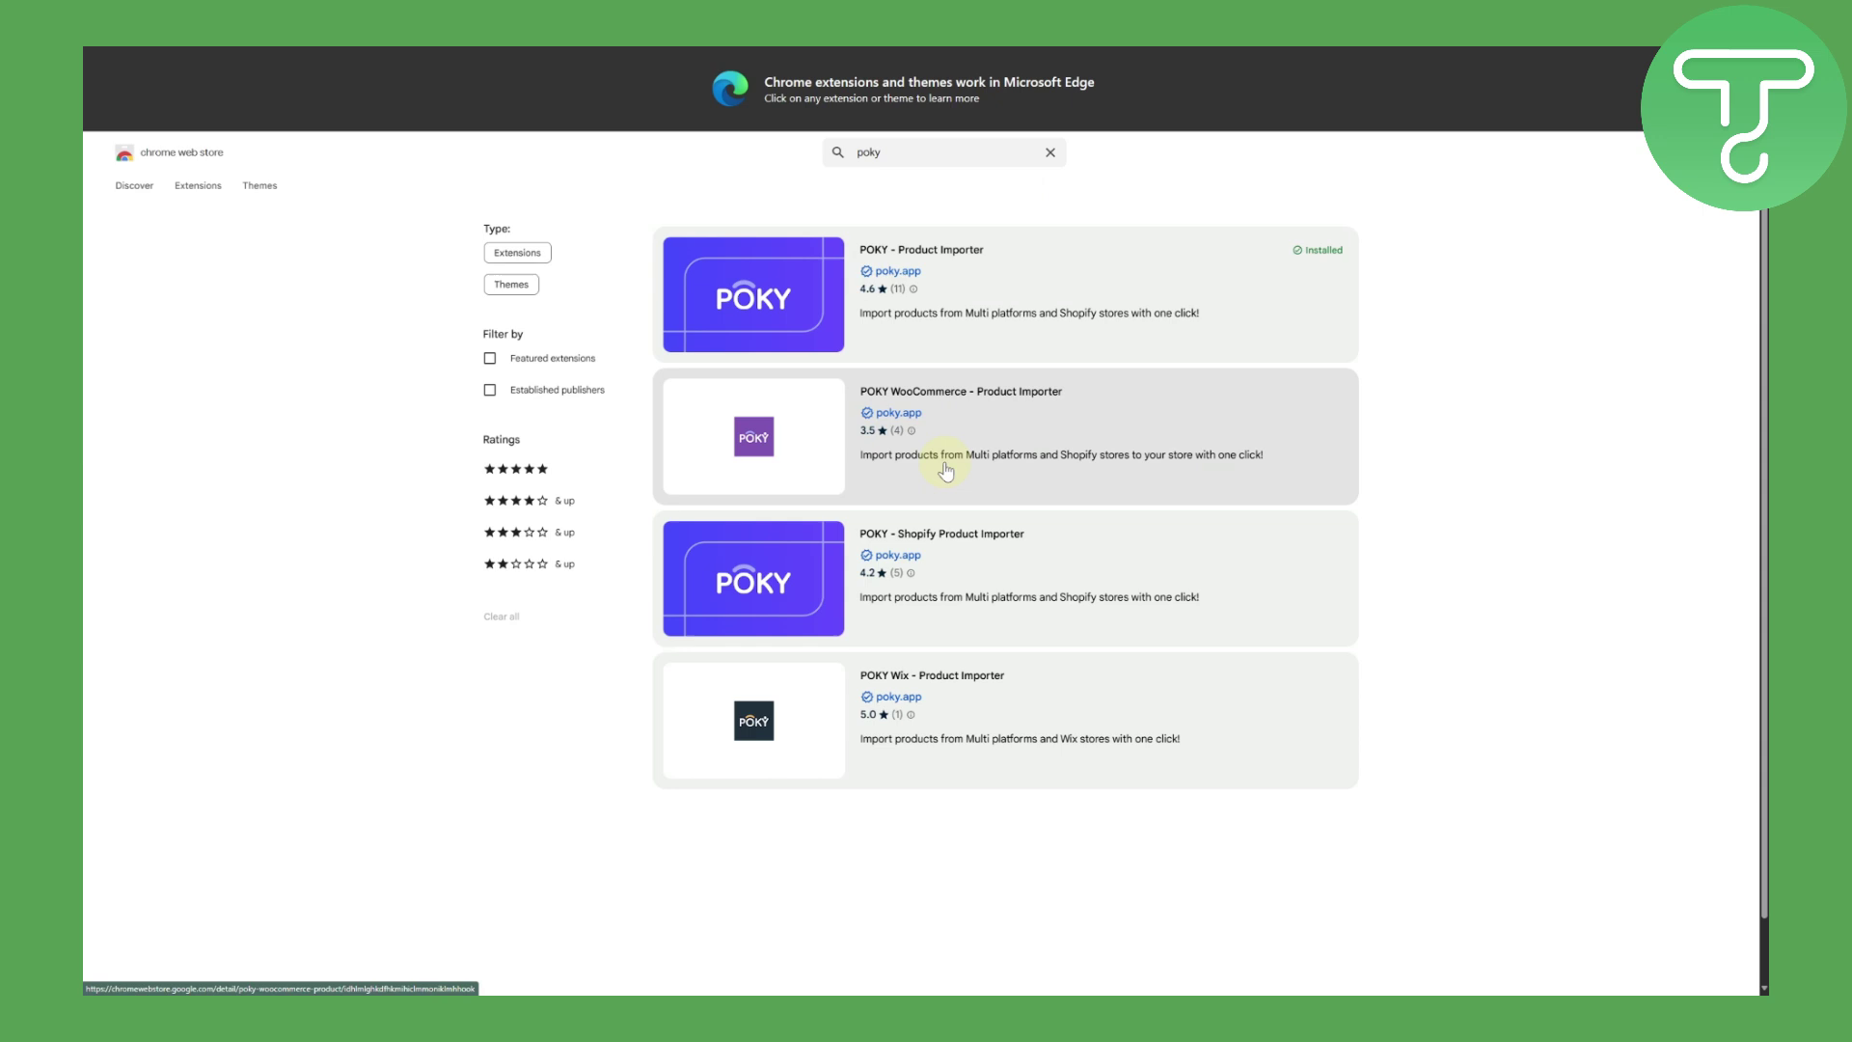
click(902, 261)
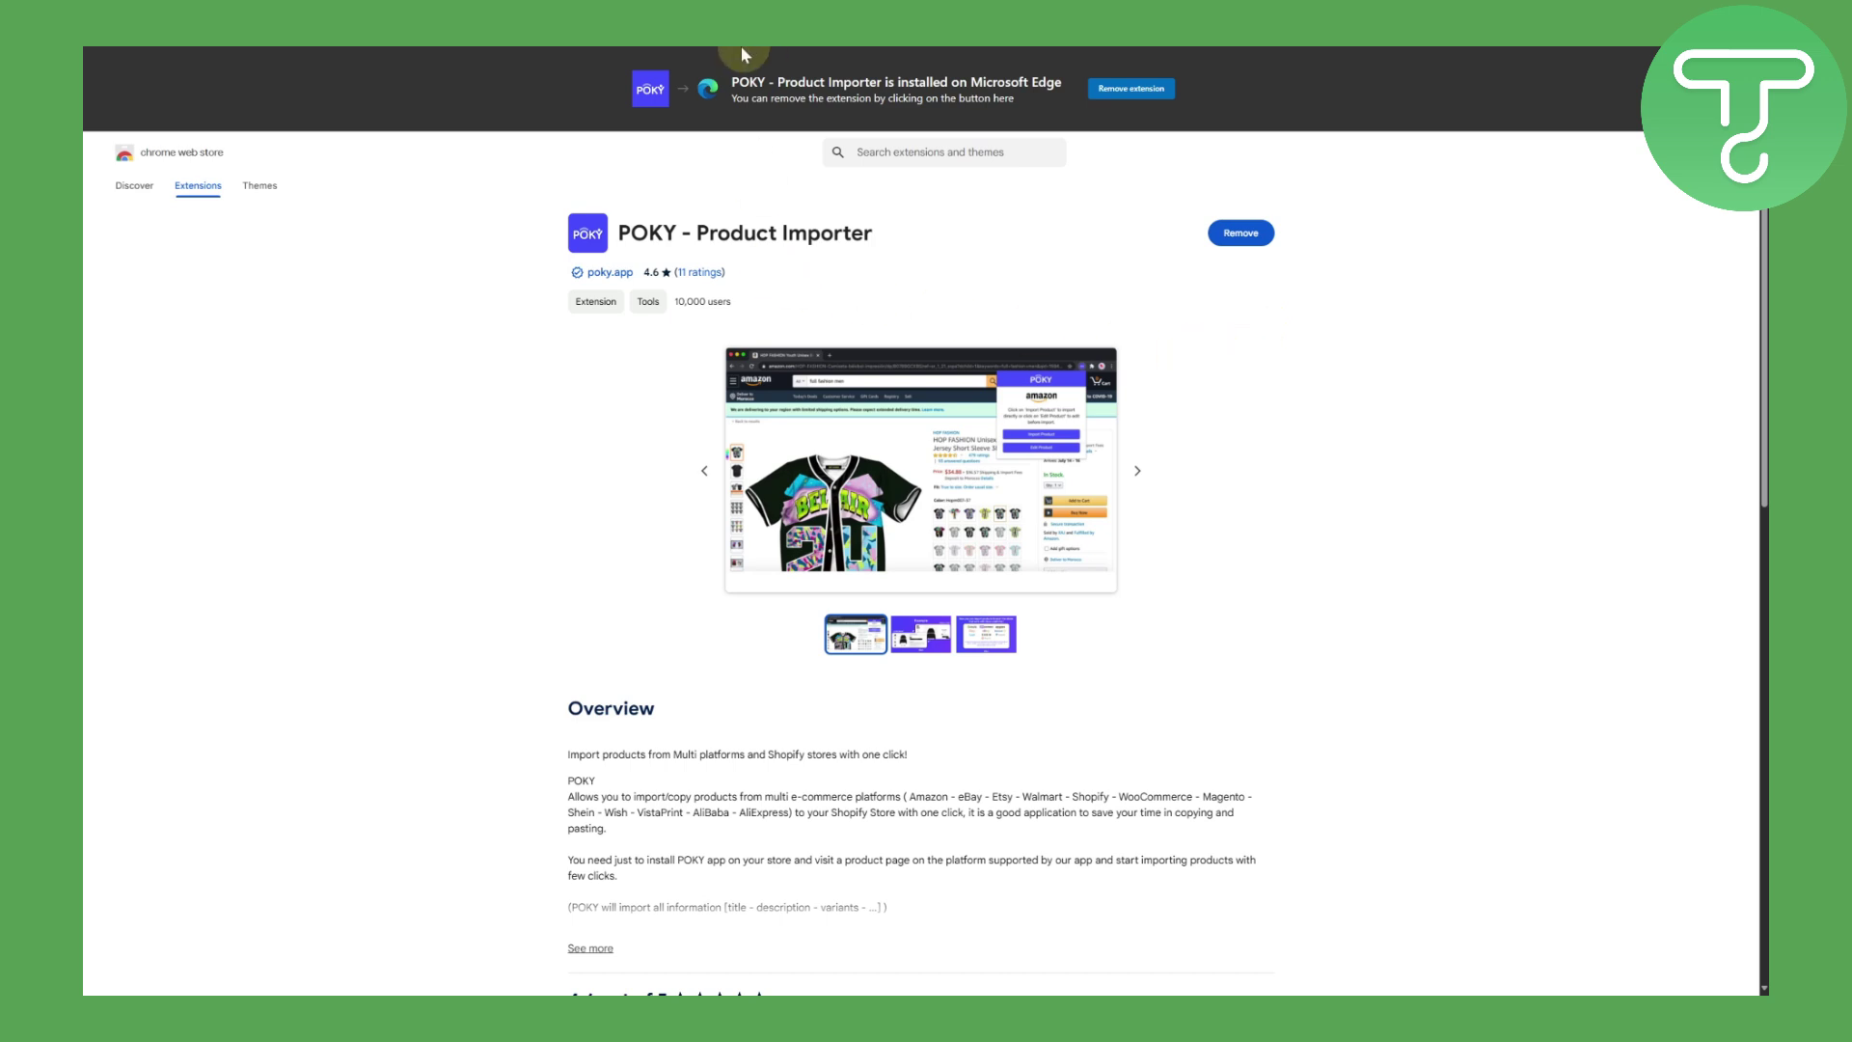
Return to the POKY dashboard, close the Web Store tab, and start adding a Shopify store
mouse_move(738, 44)
click(618, 60)
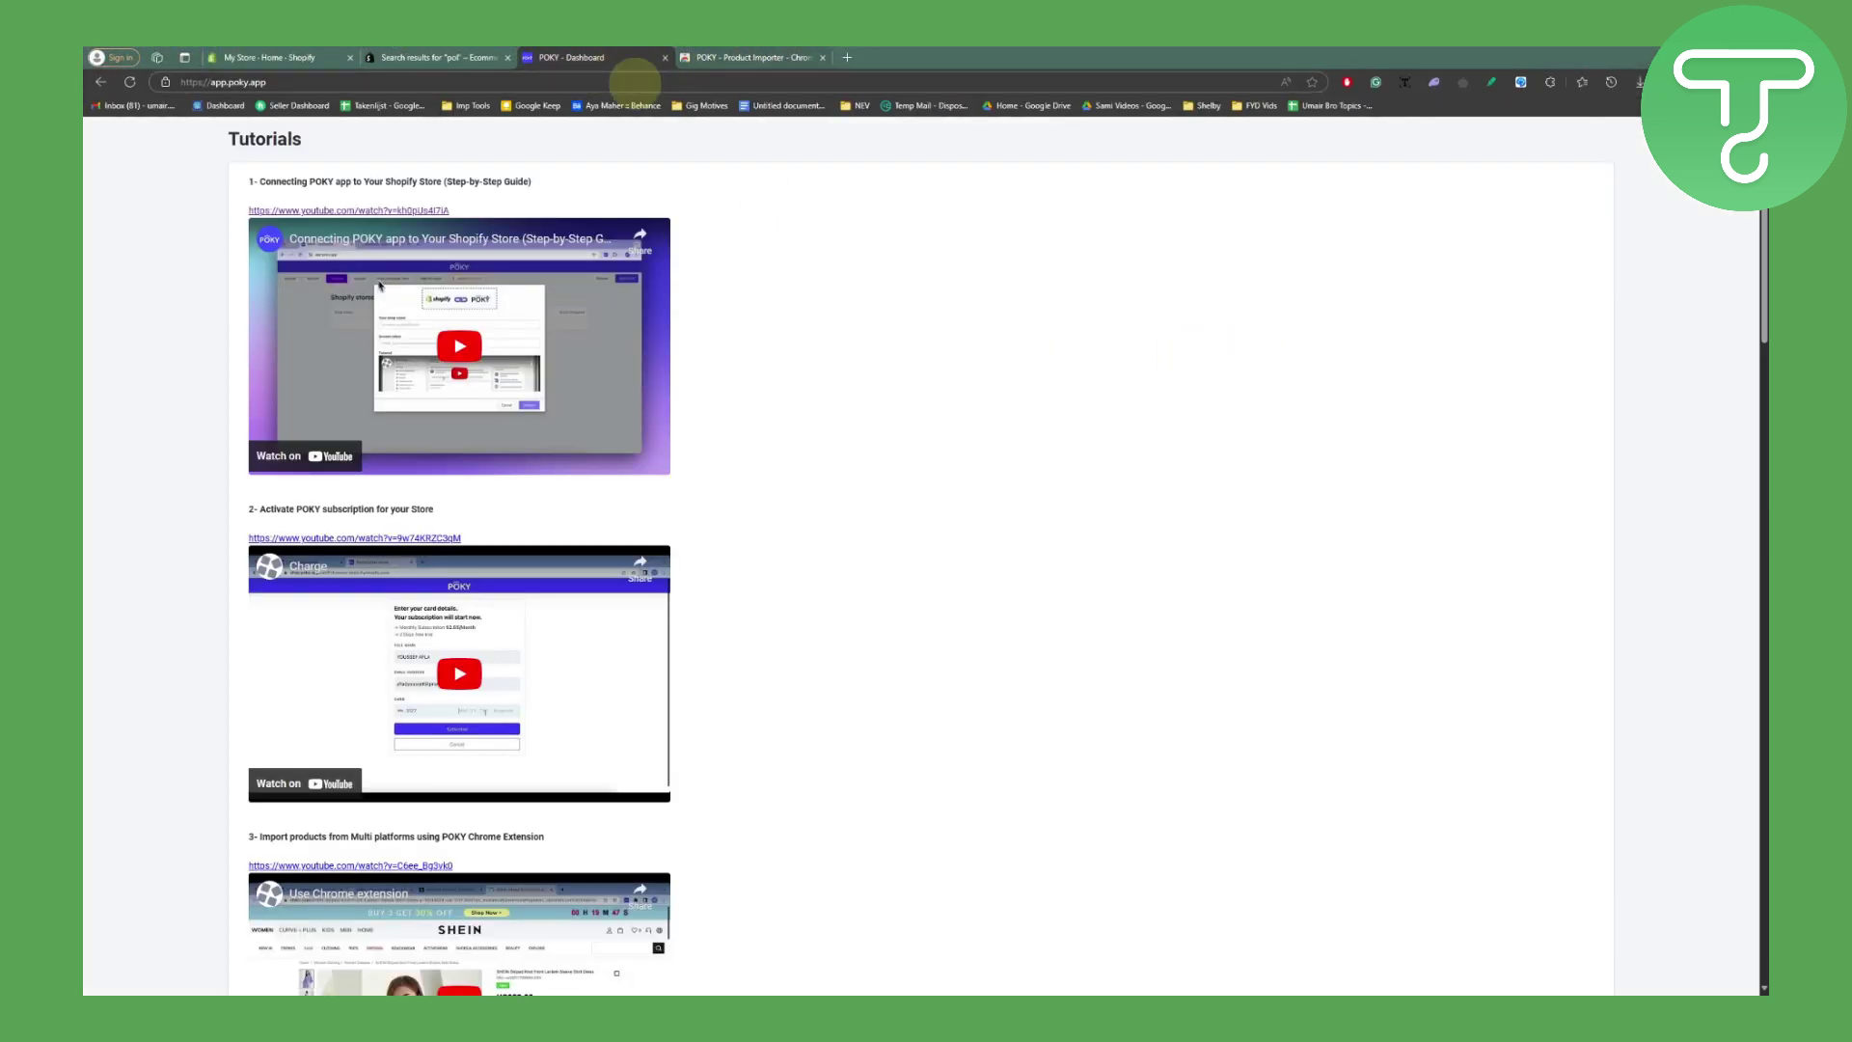
click(822, 58)
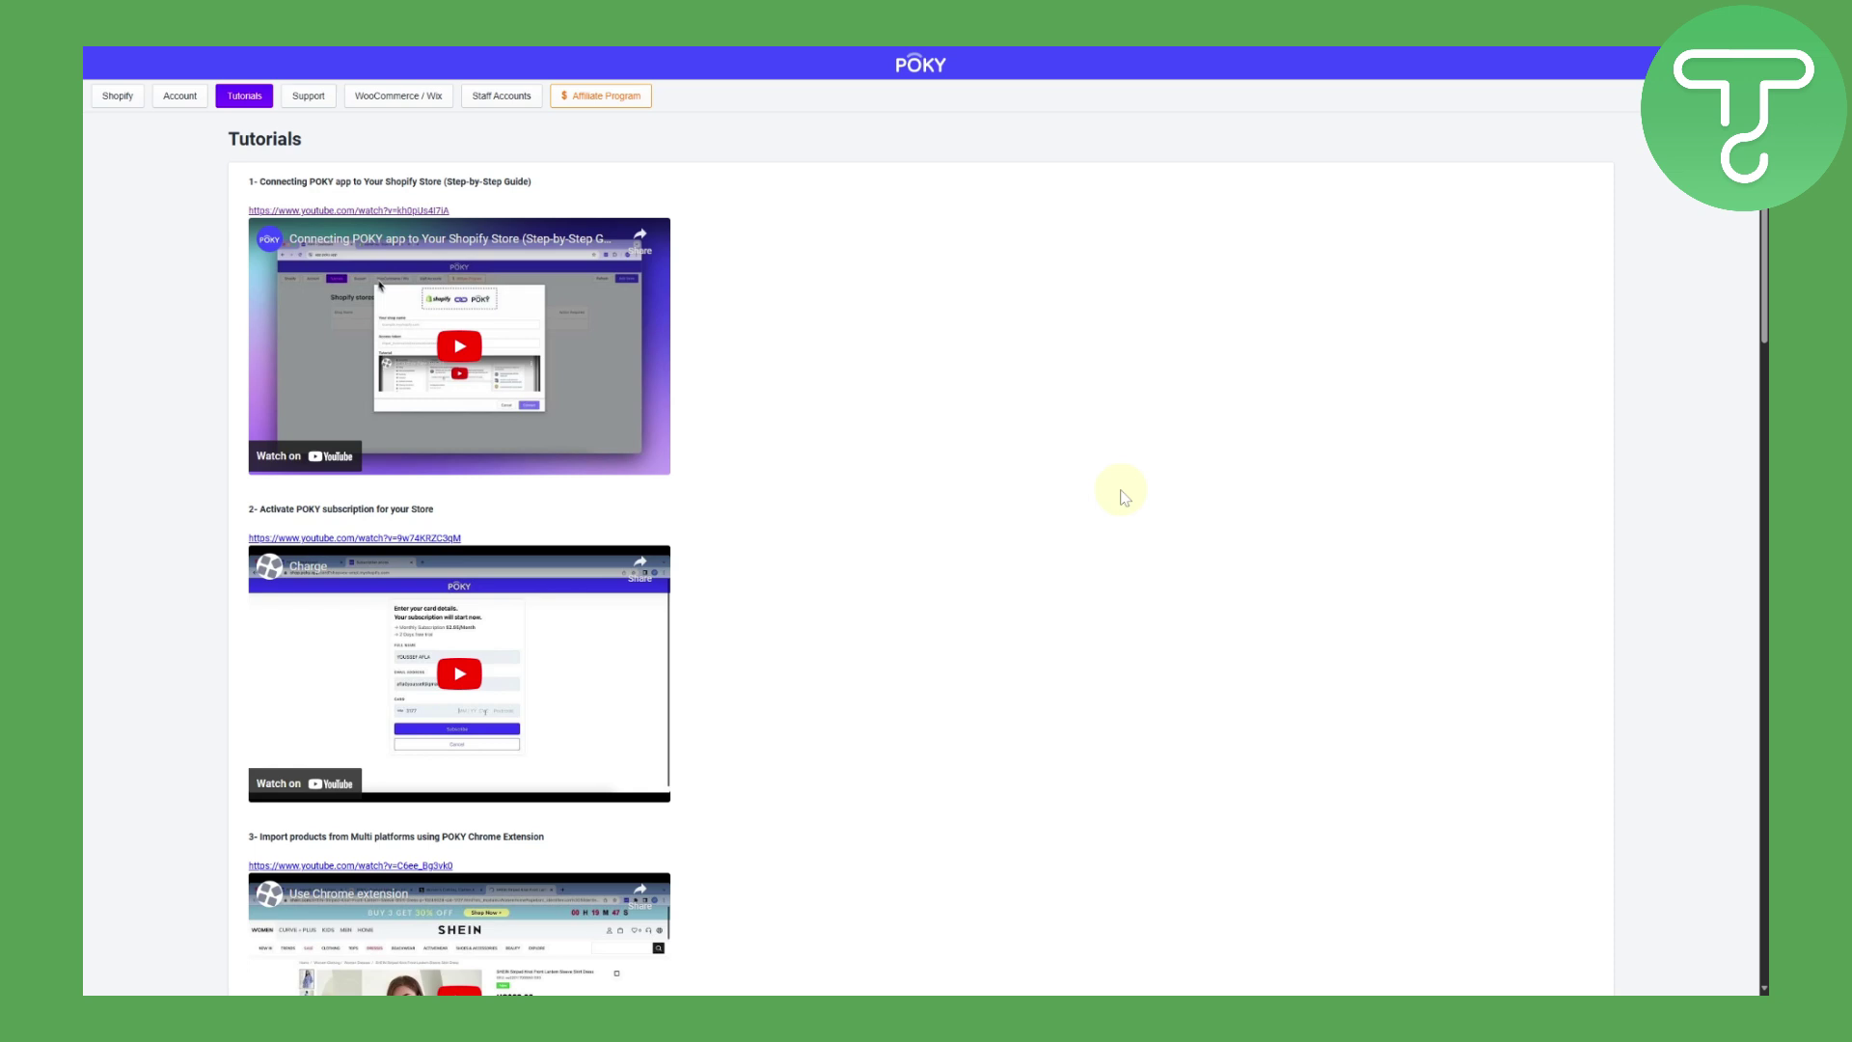
click(119, 101)
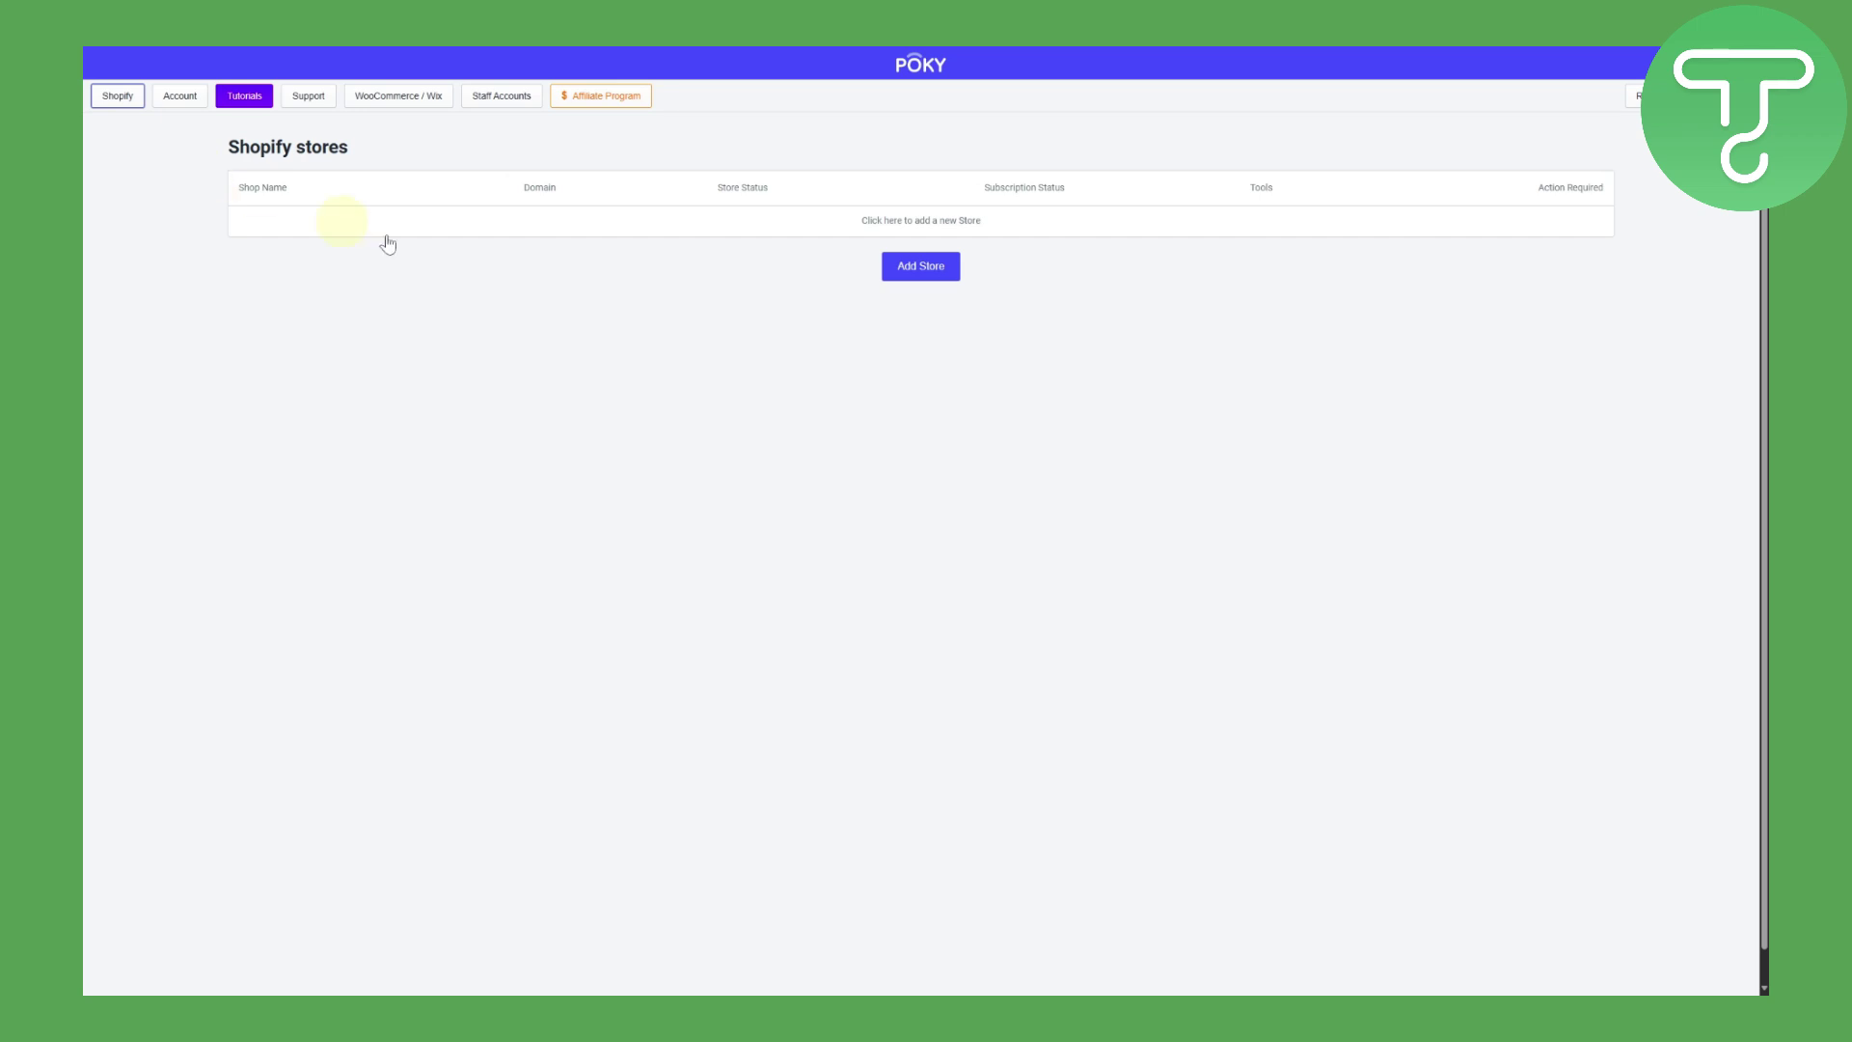
click(919, 270)
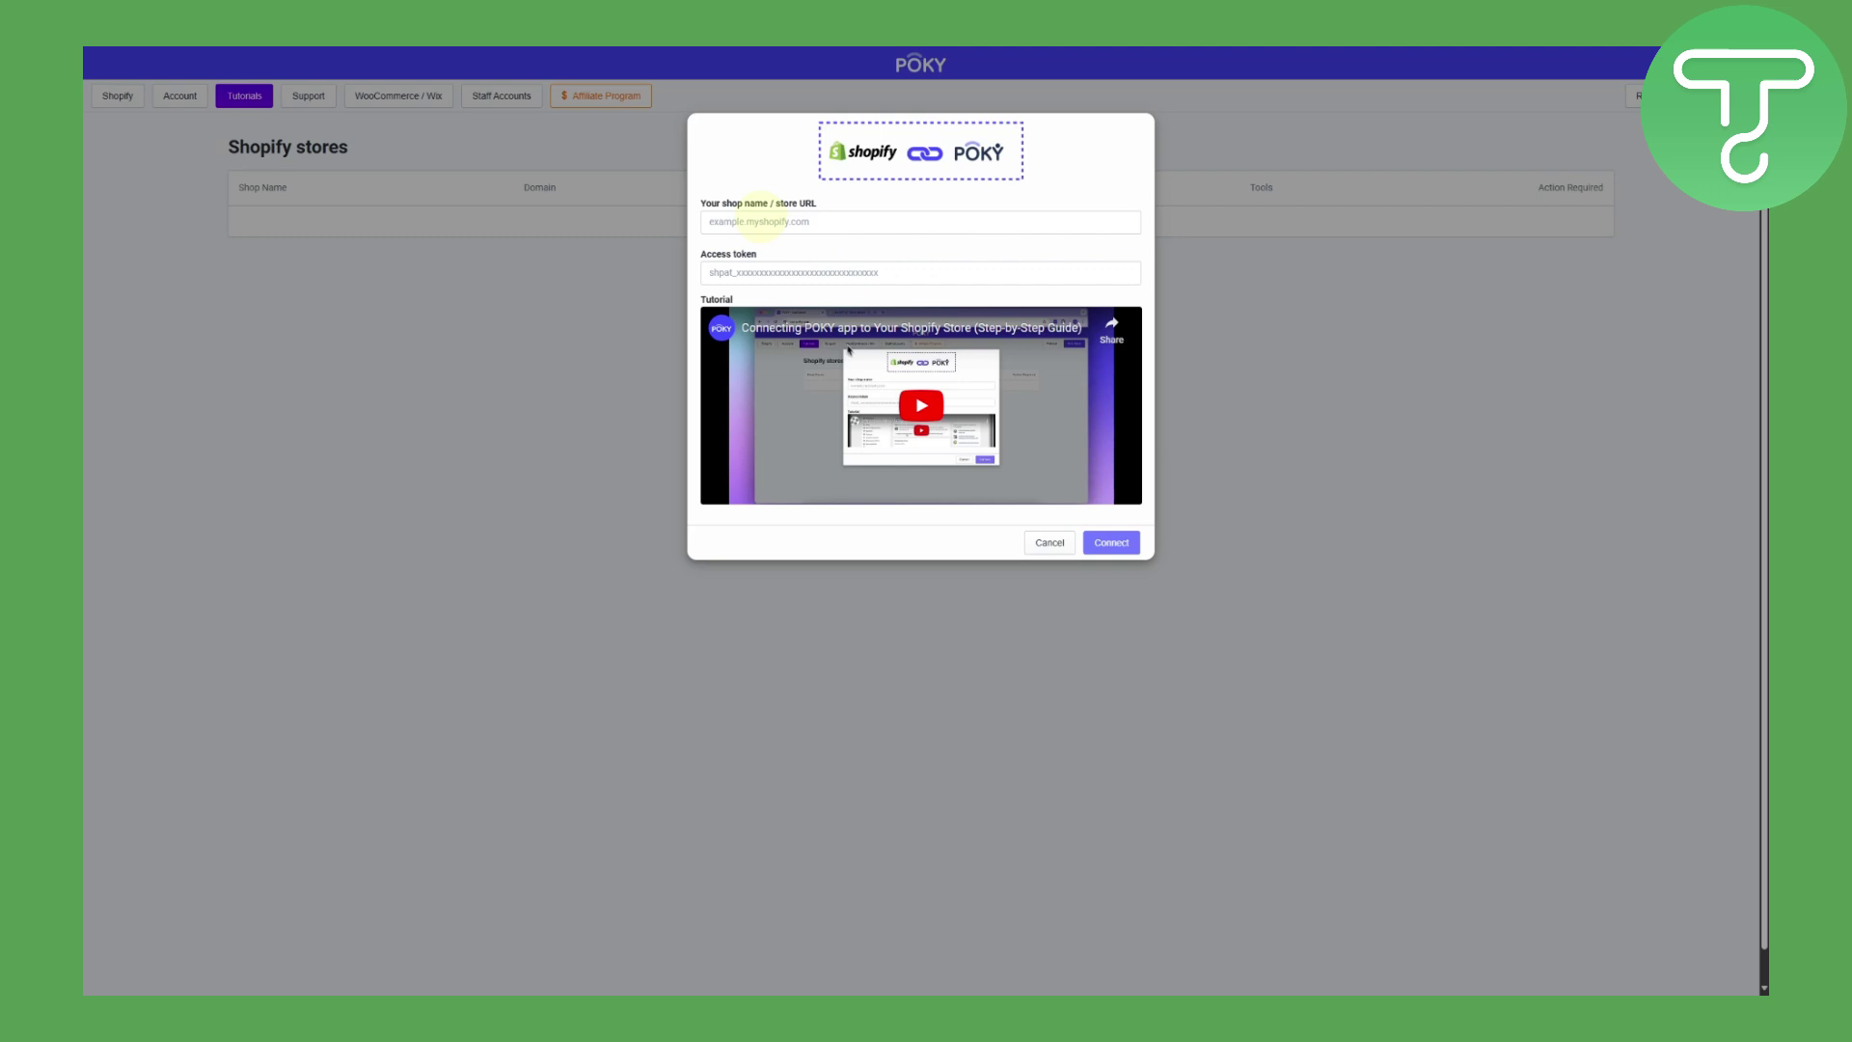
In Shopify's General settings, select the store's myshopify.com domain for copying
click(258, 57)
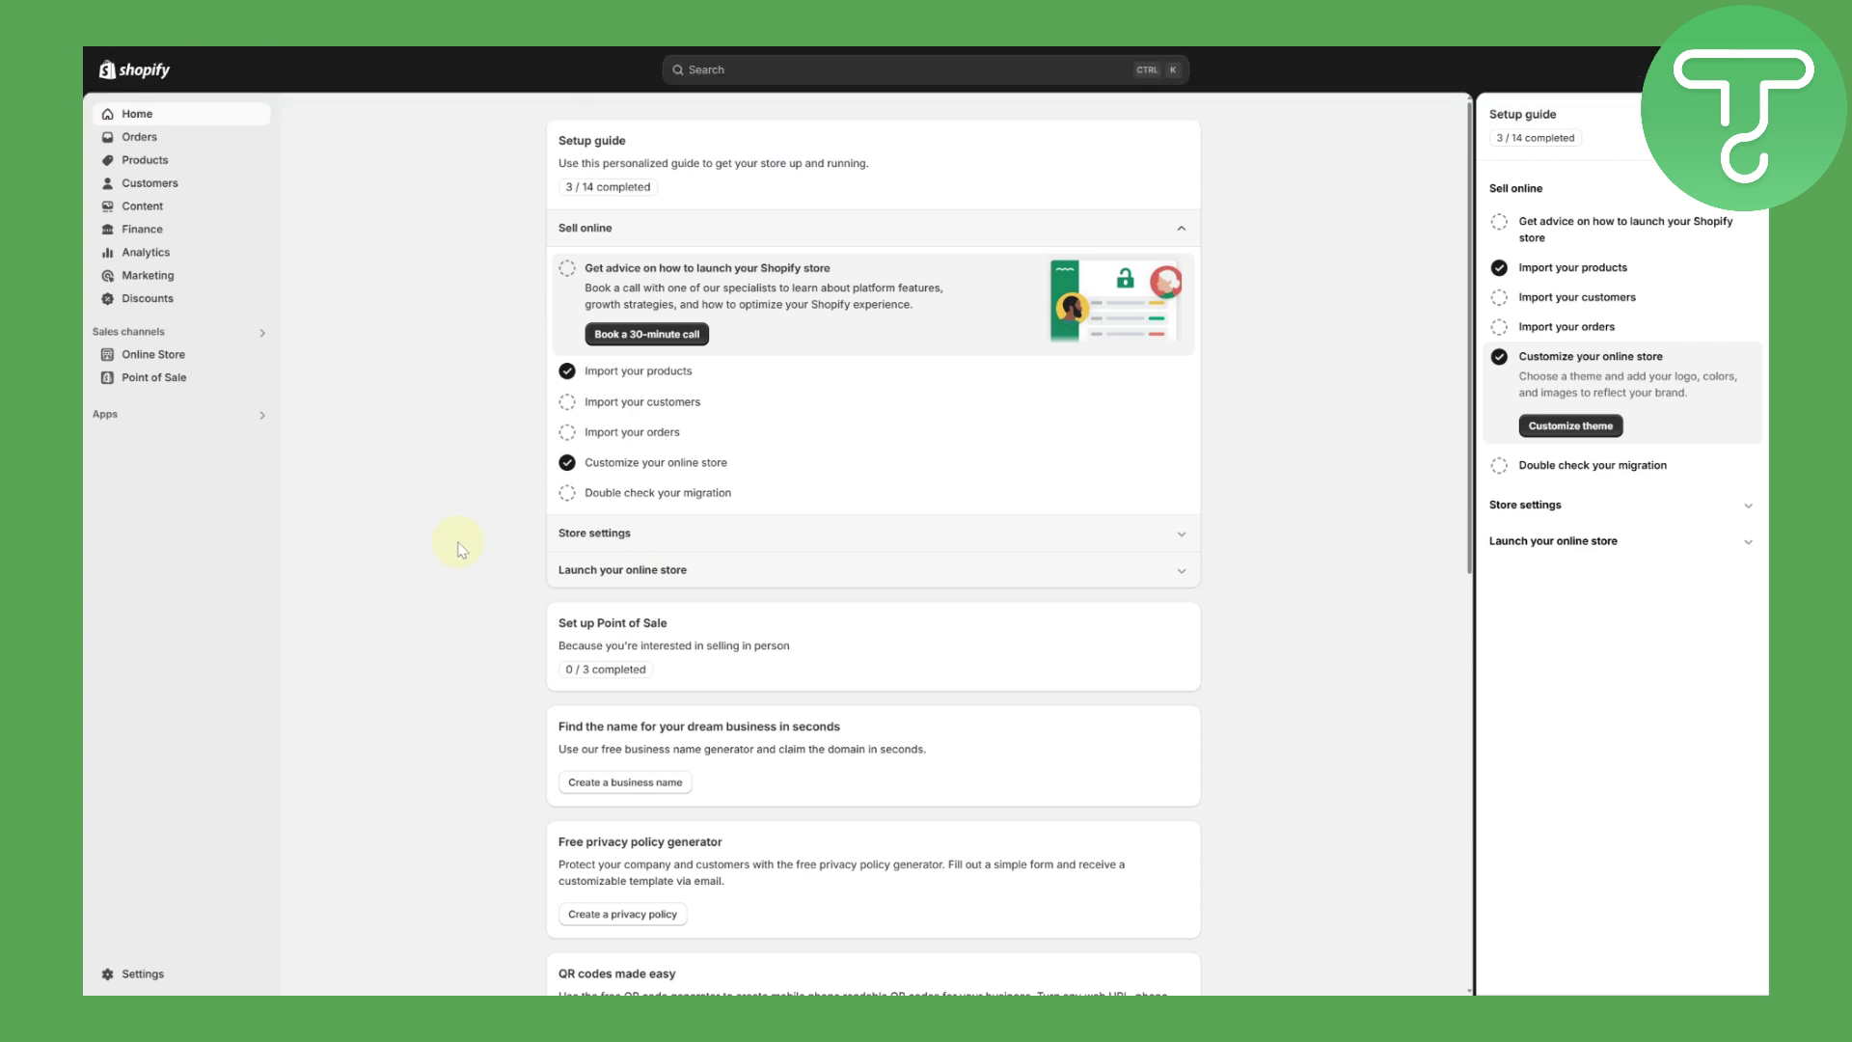
click(157, 974)
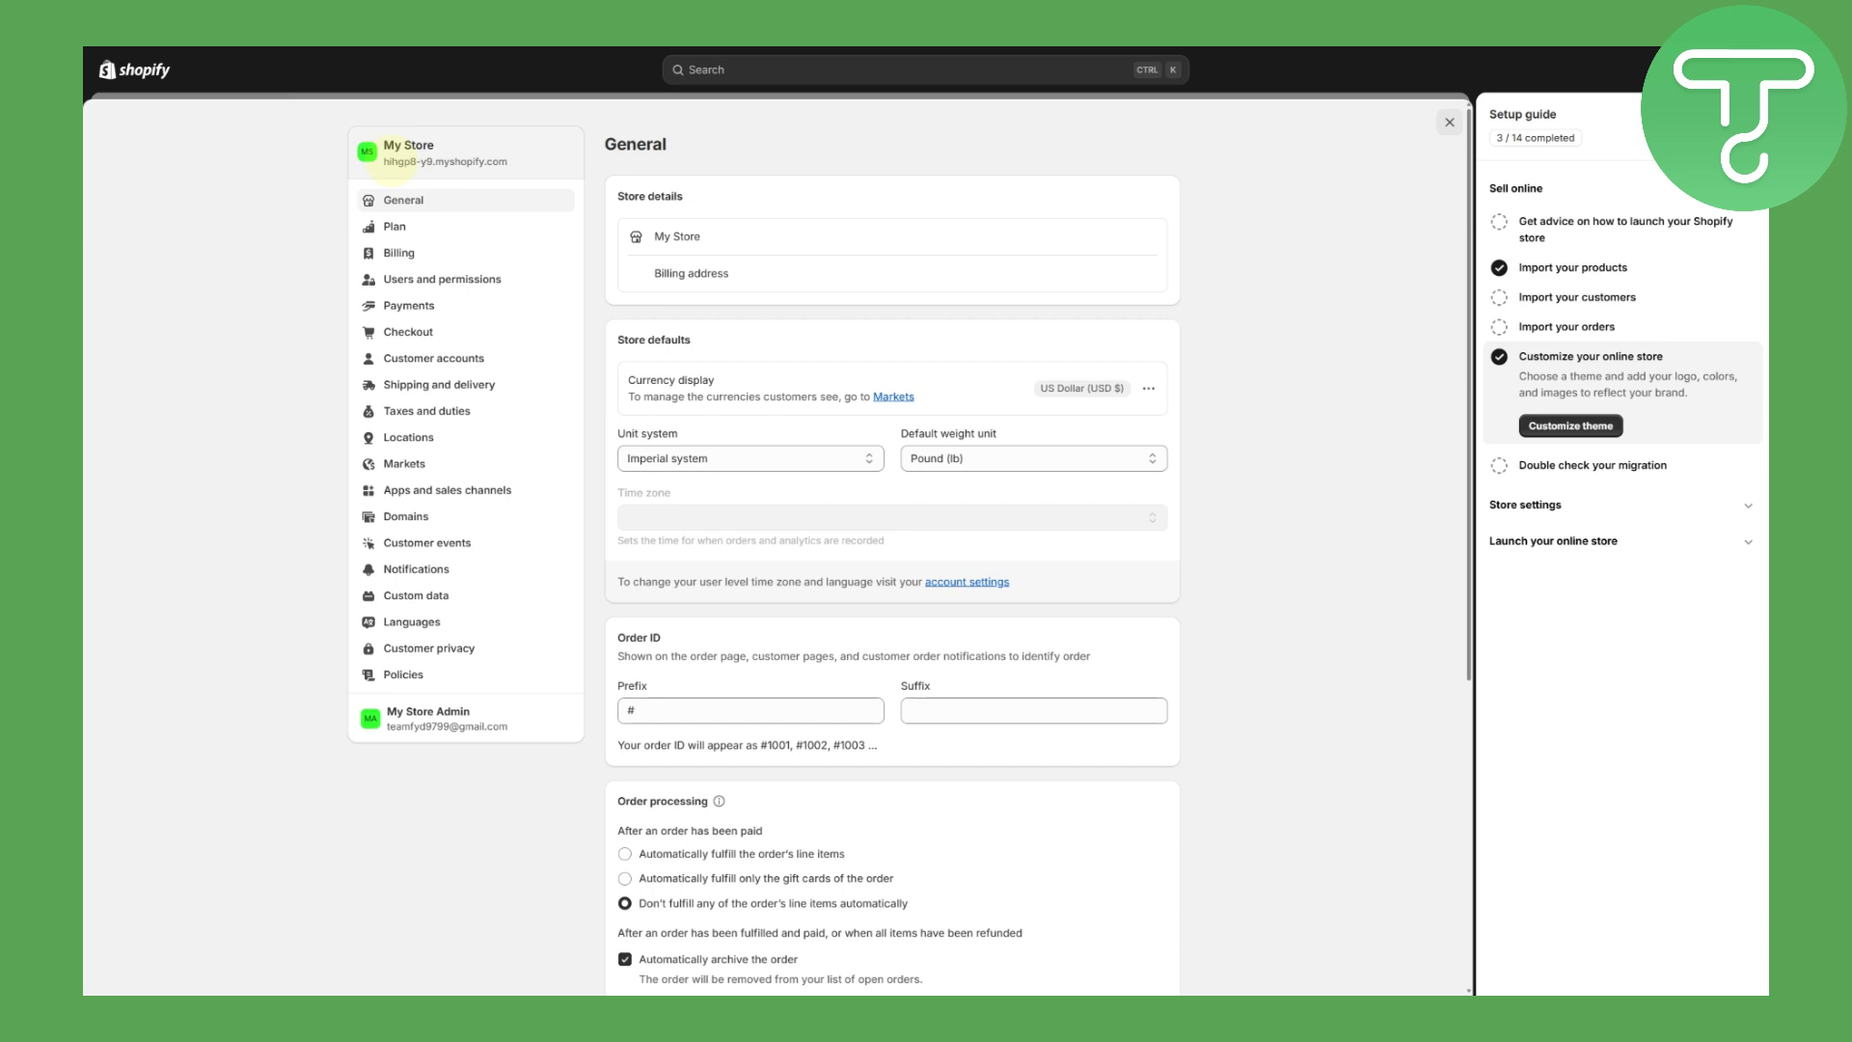
drag(510, 165, 382, 164)
key(ctrl+c)
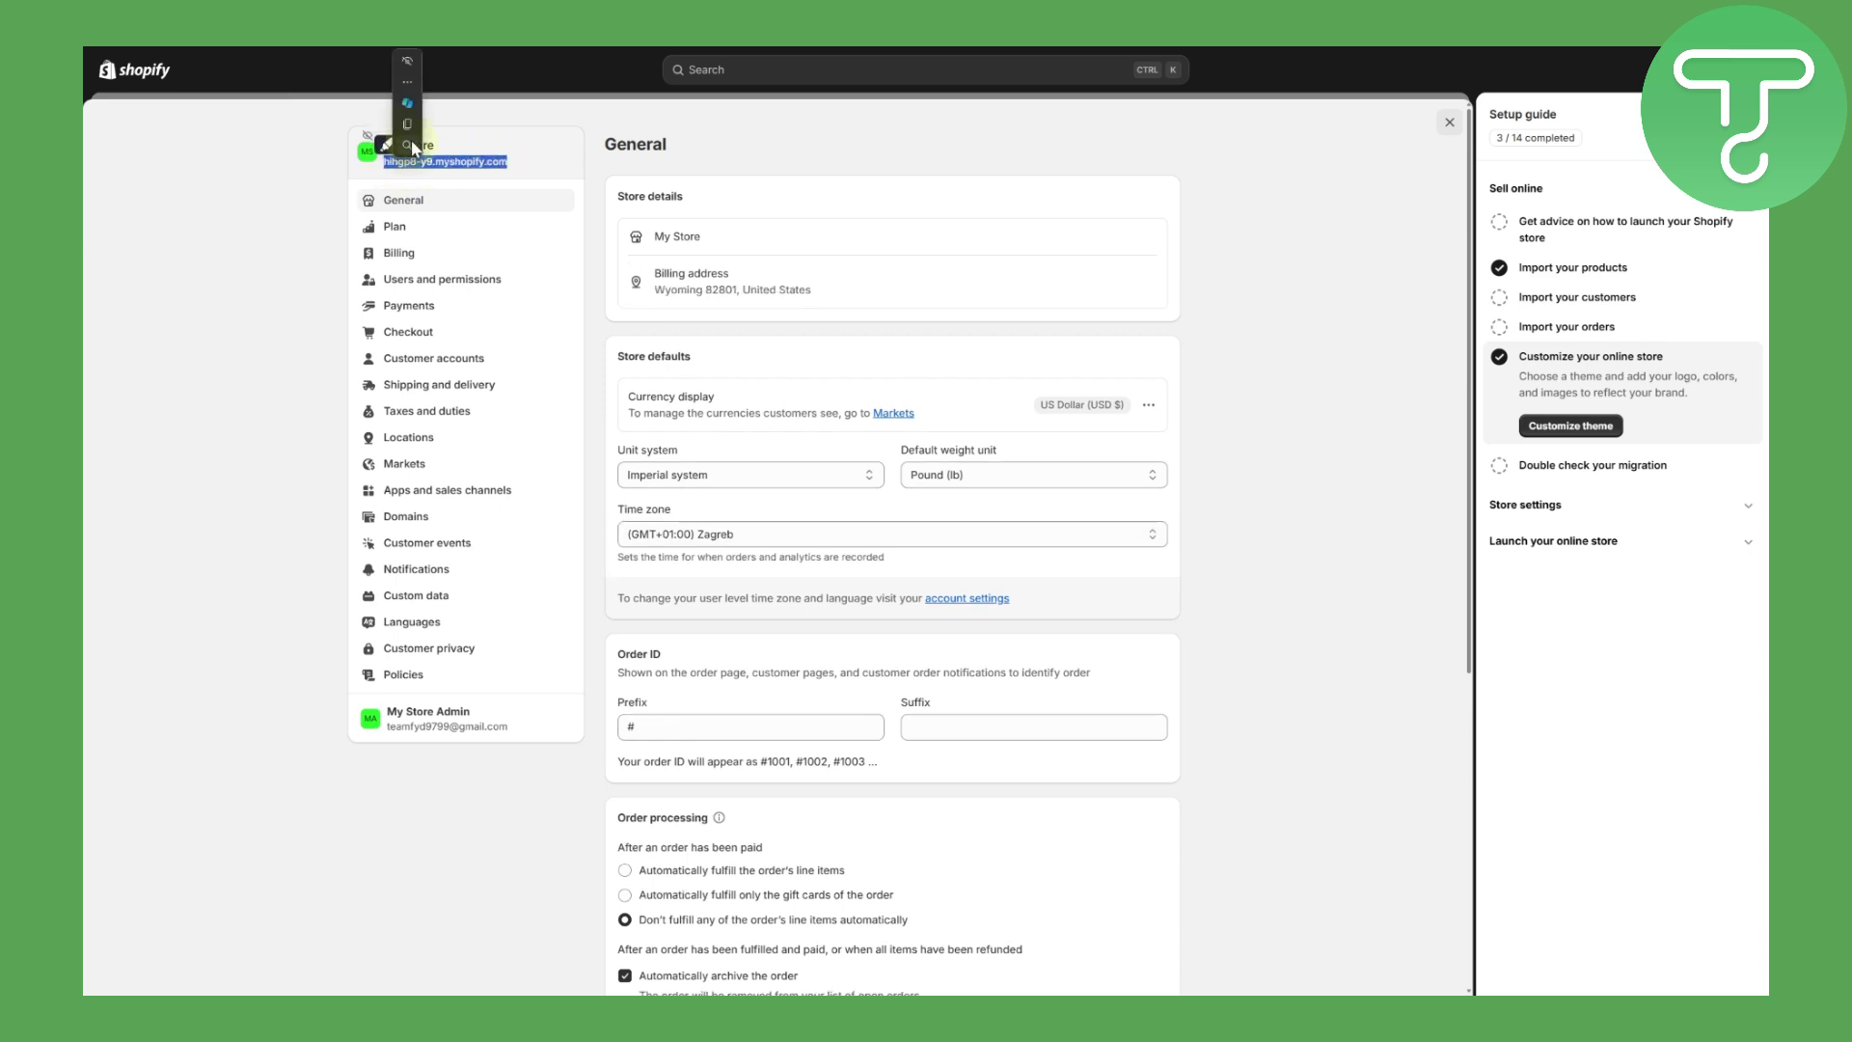
Paste the copied myshopify.com address into POKY's shop URL field
click(488, 50)
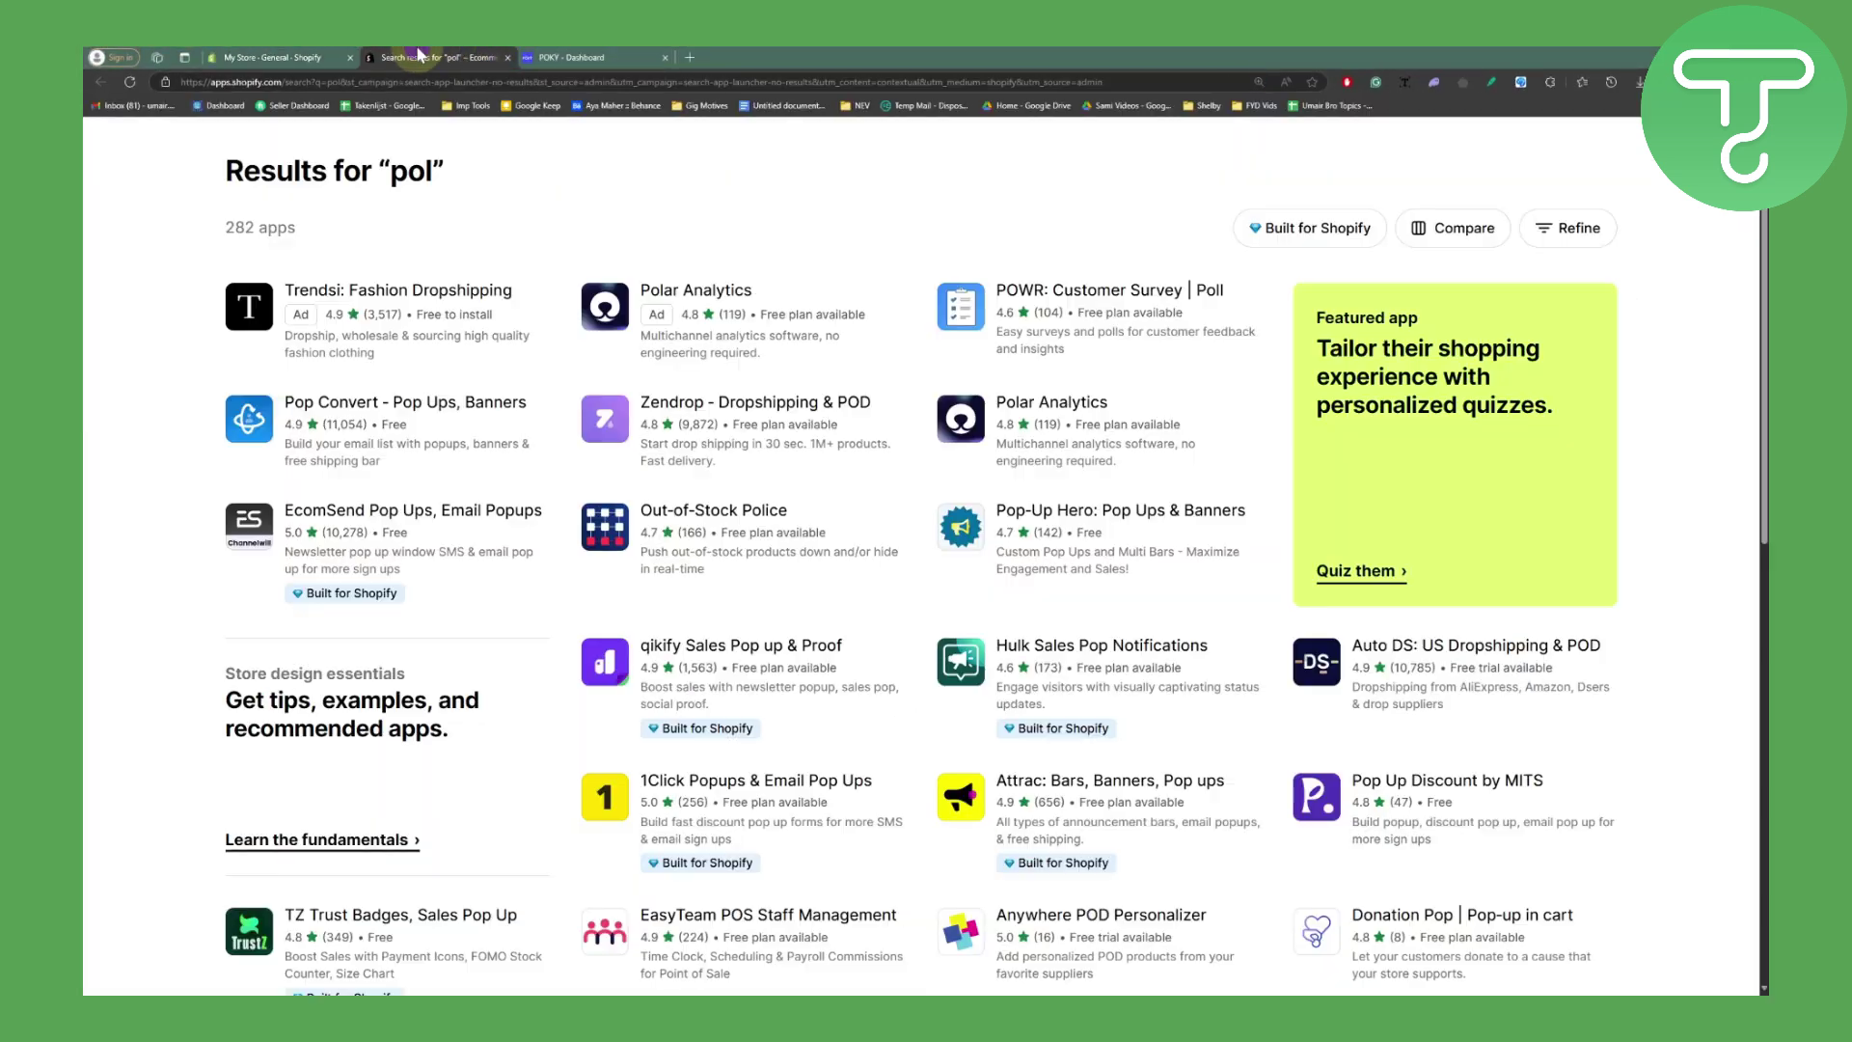
click(538, 56)
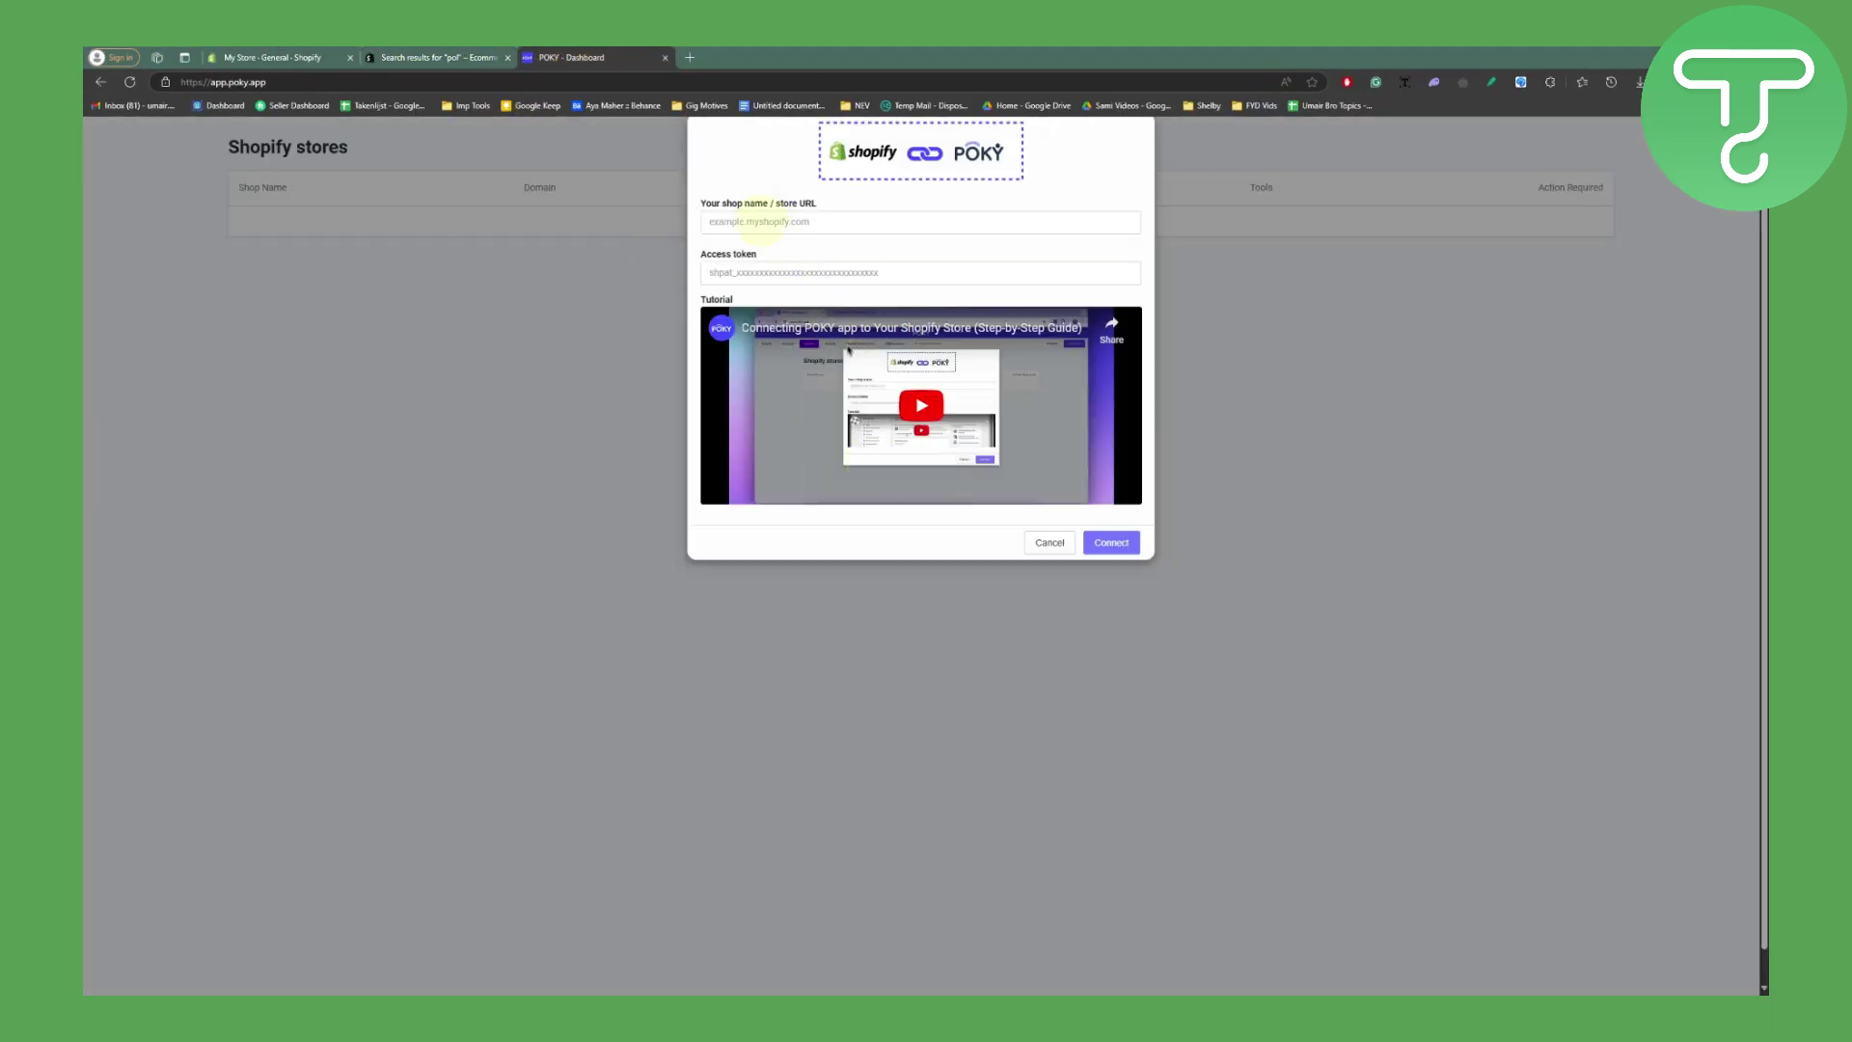
click(757, 220)
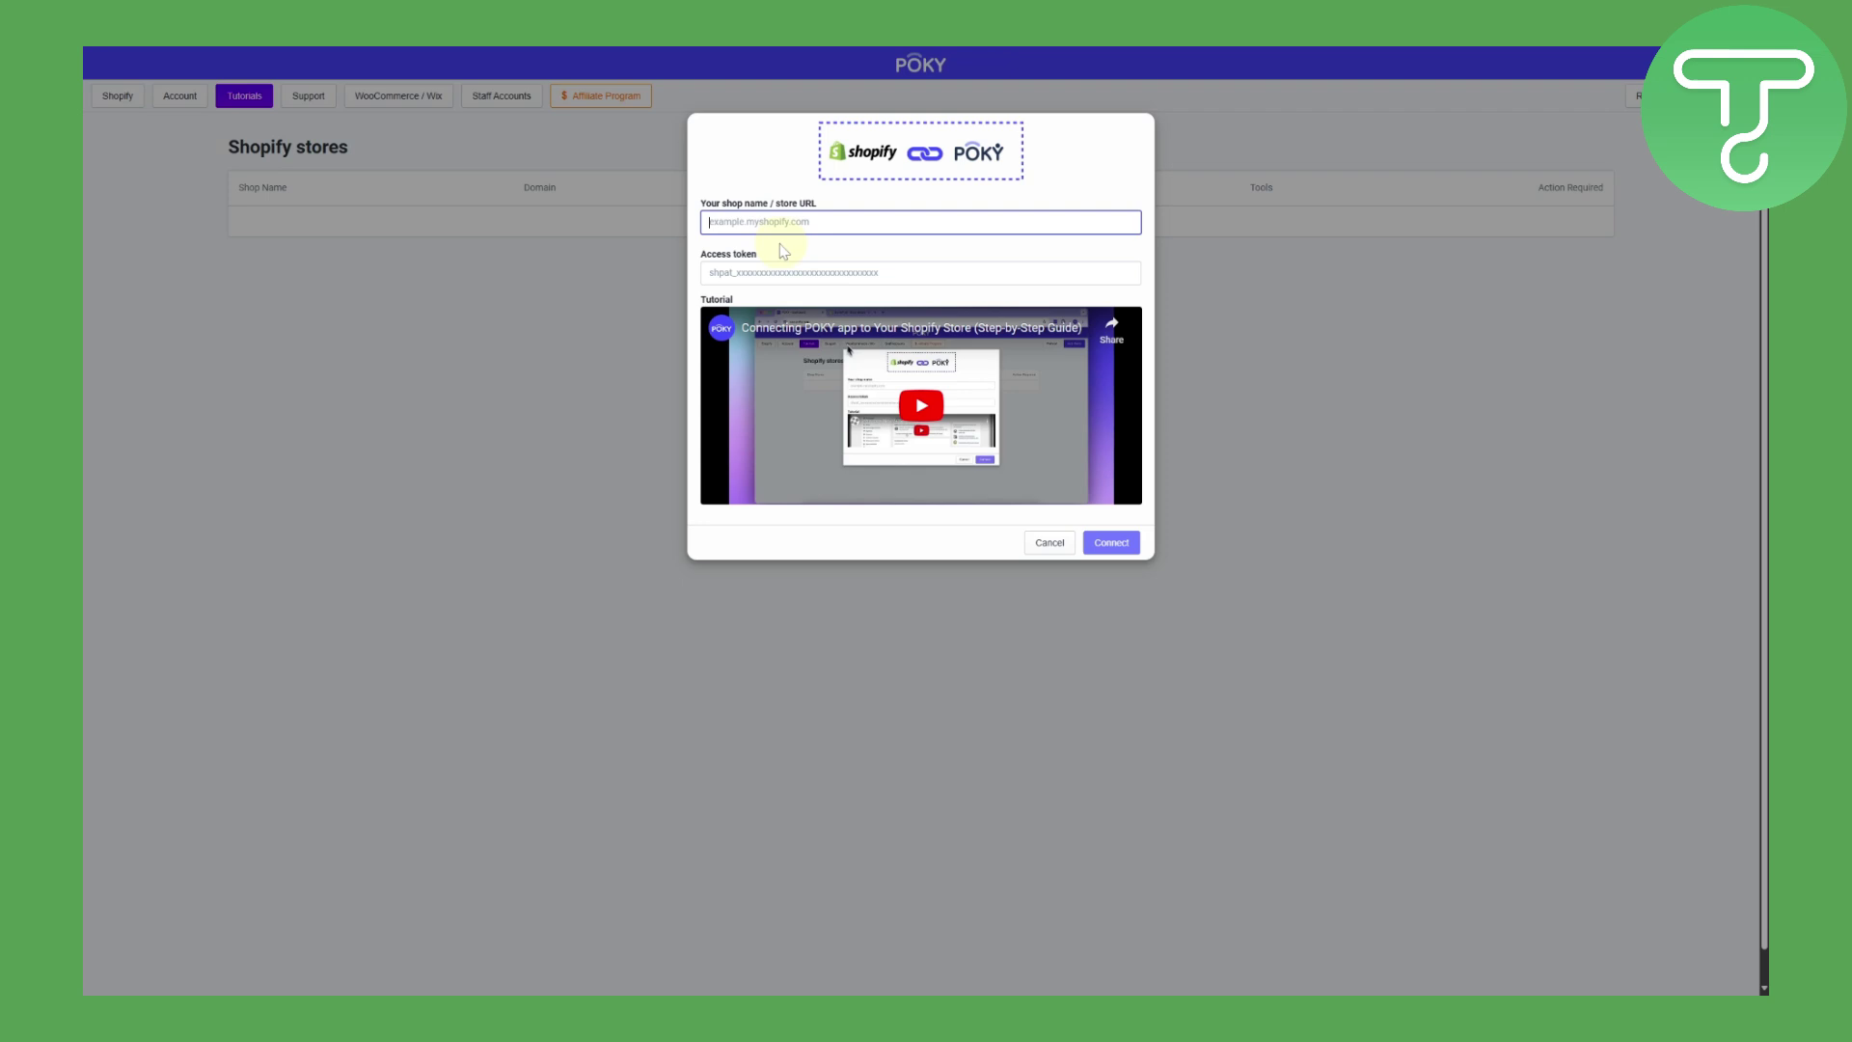
right_click(750, 224)
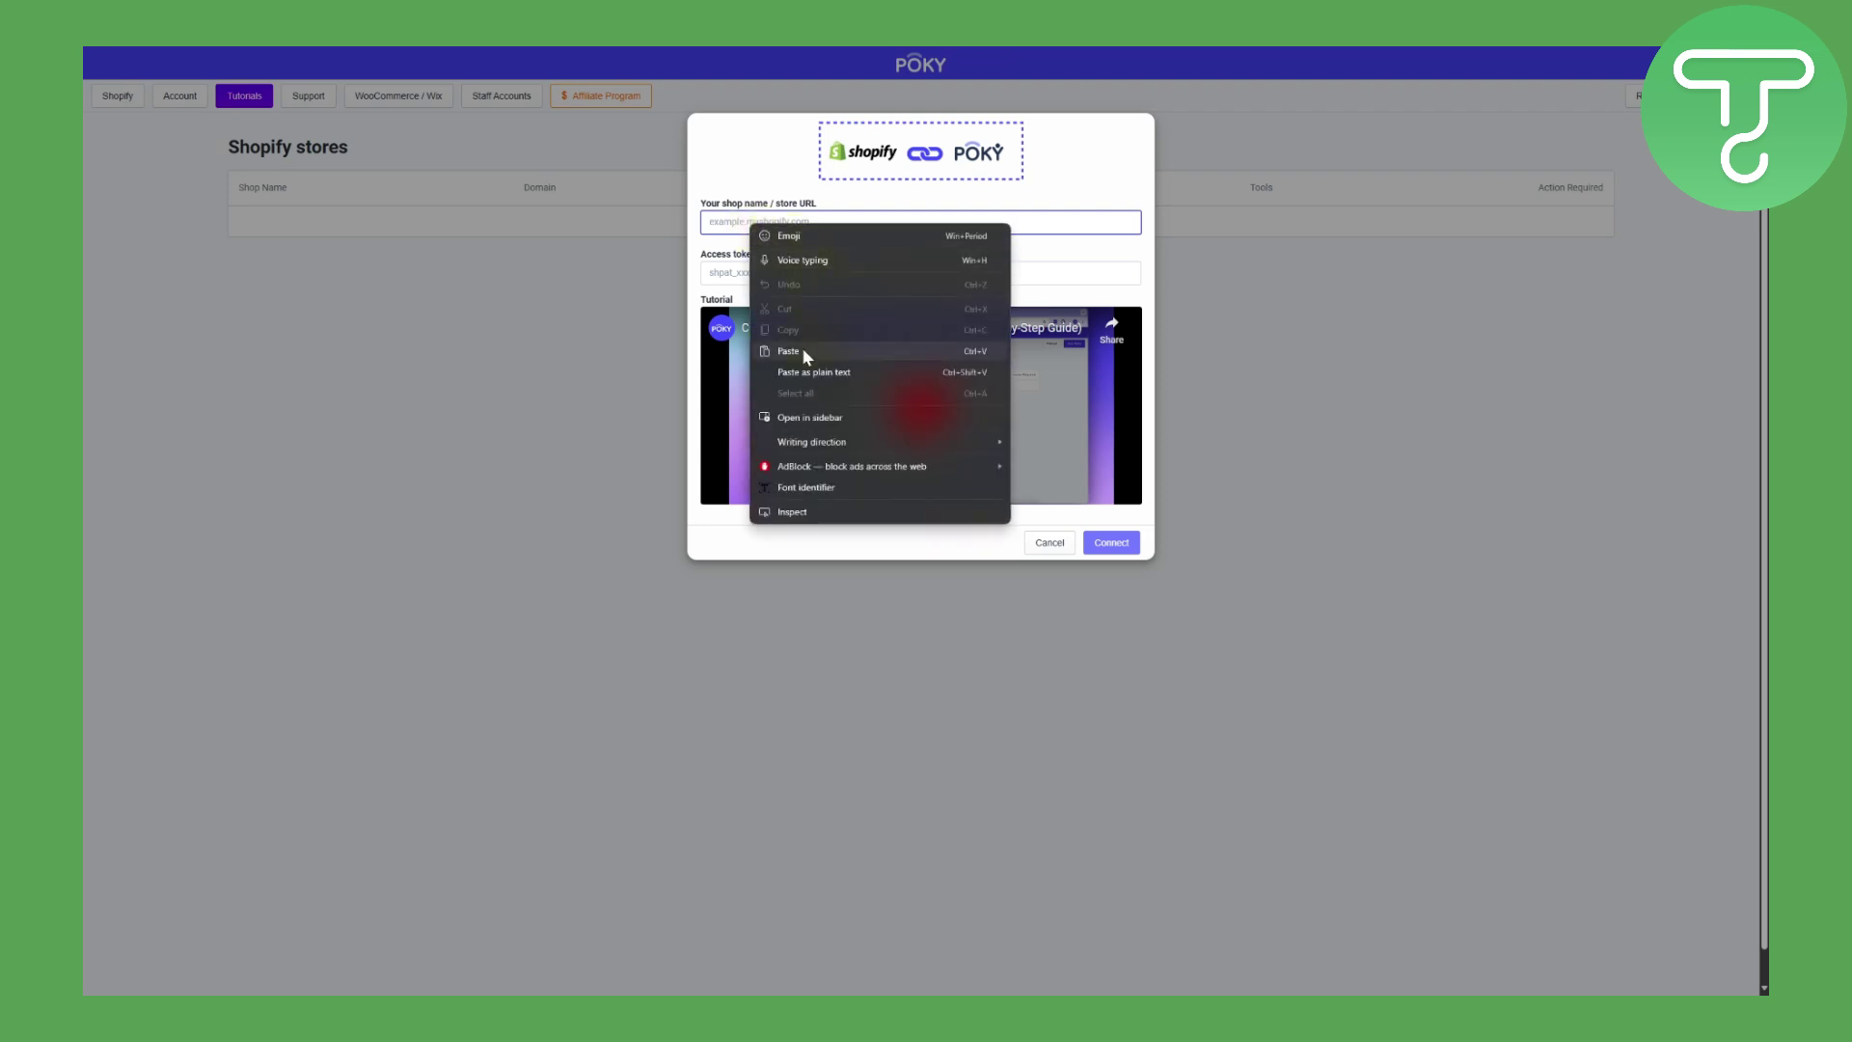
click(801, 347)
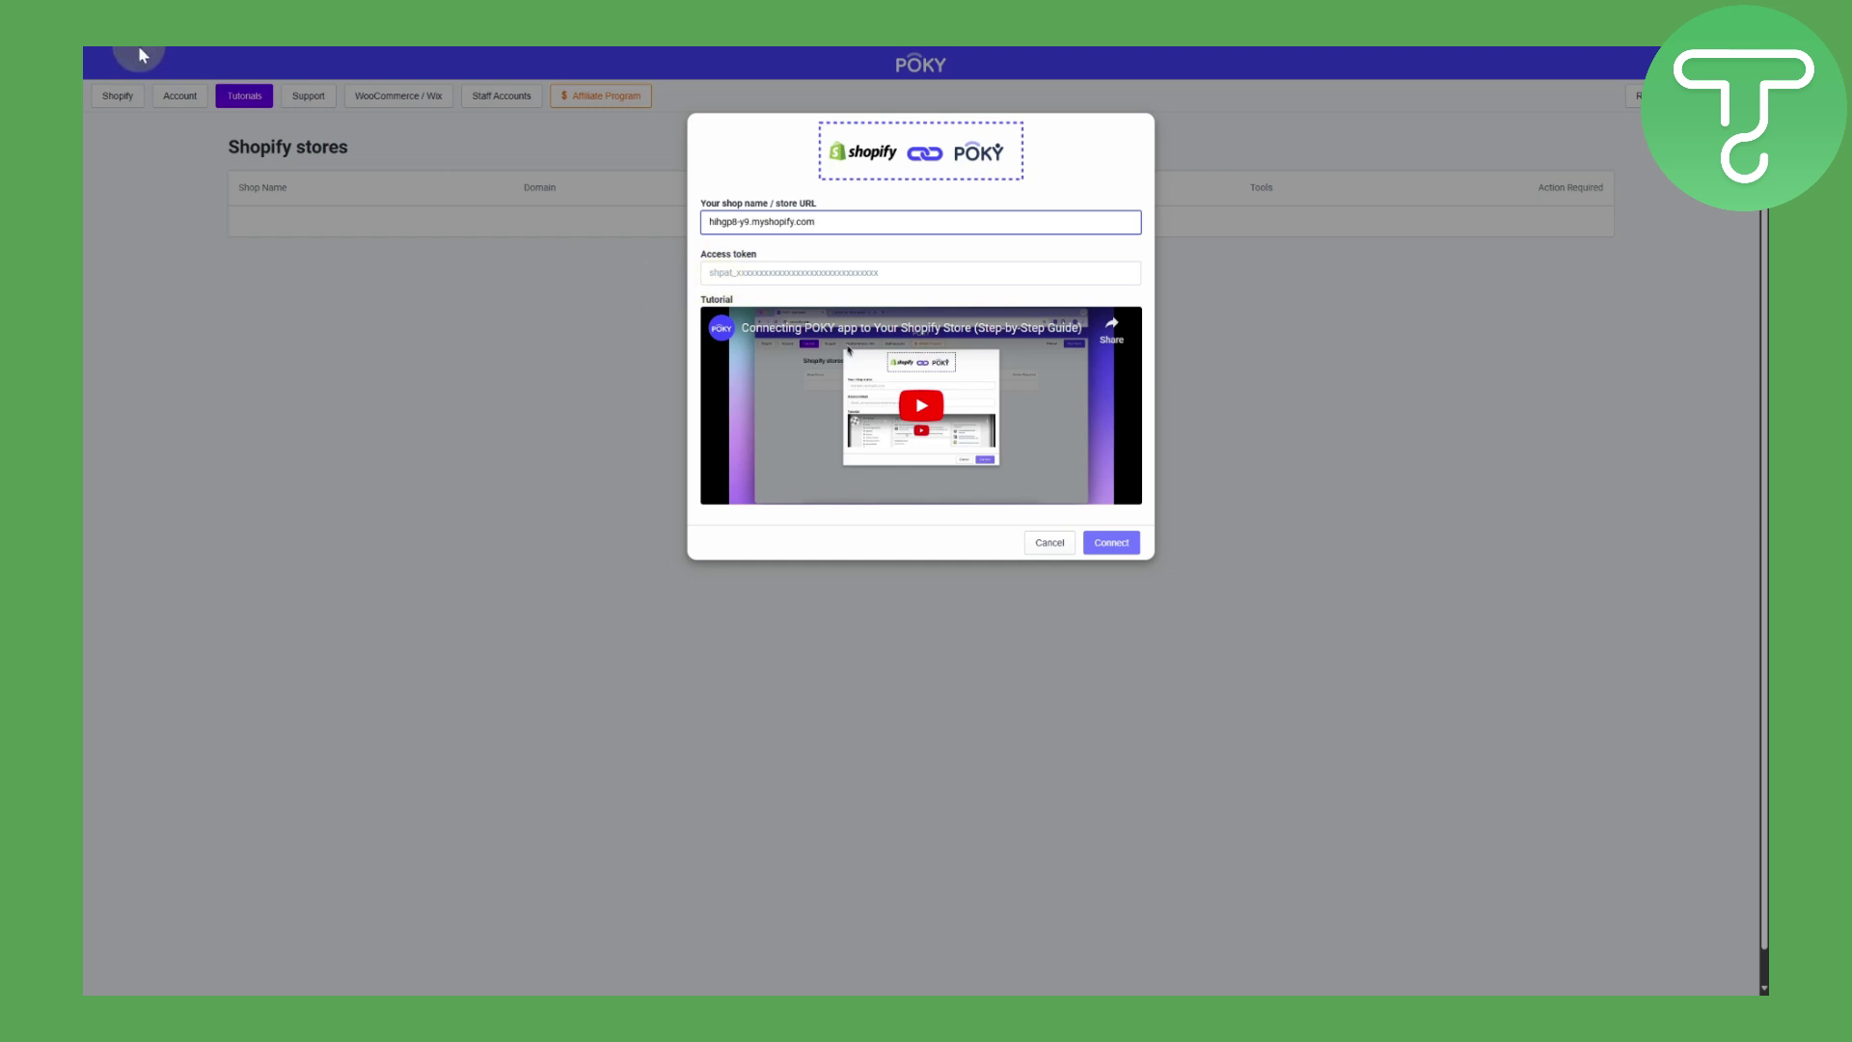
click(260, 57)
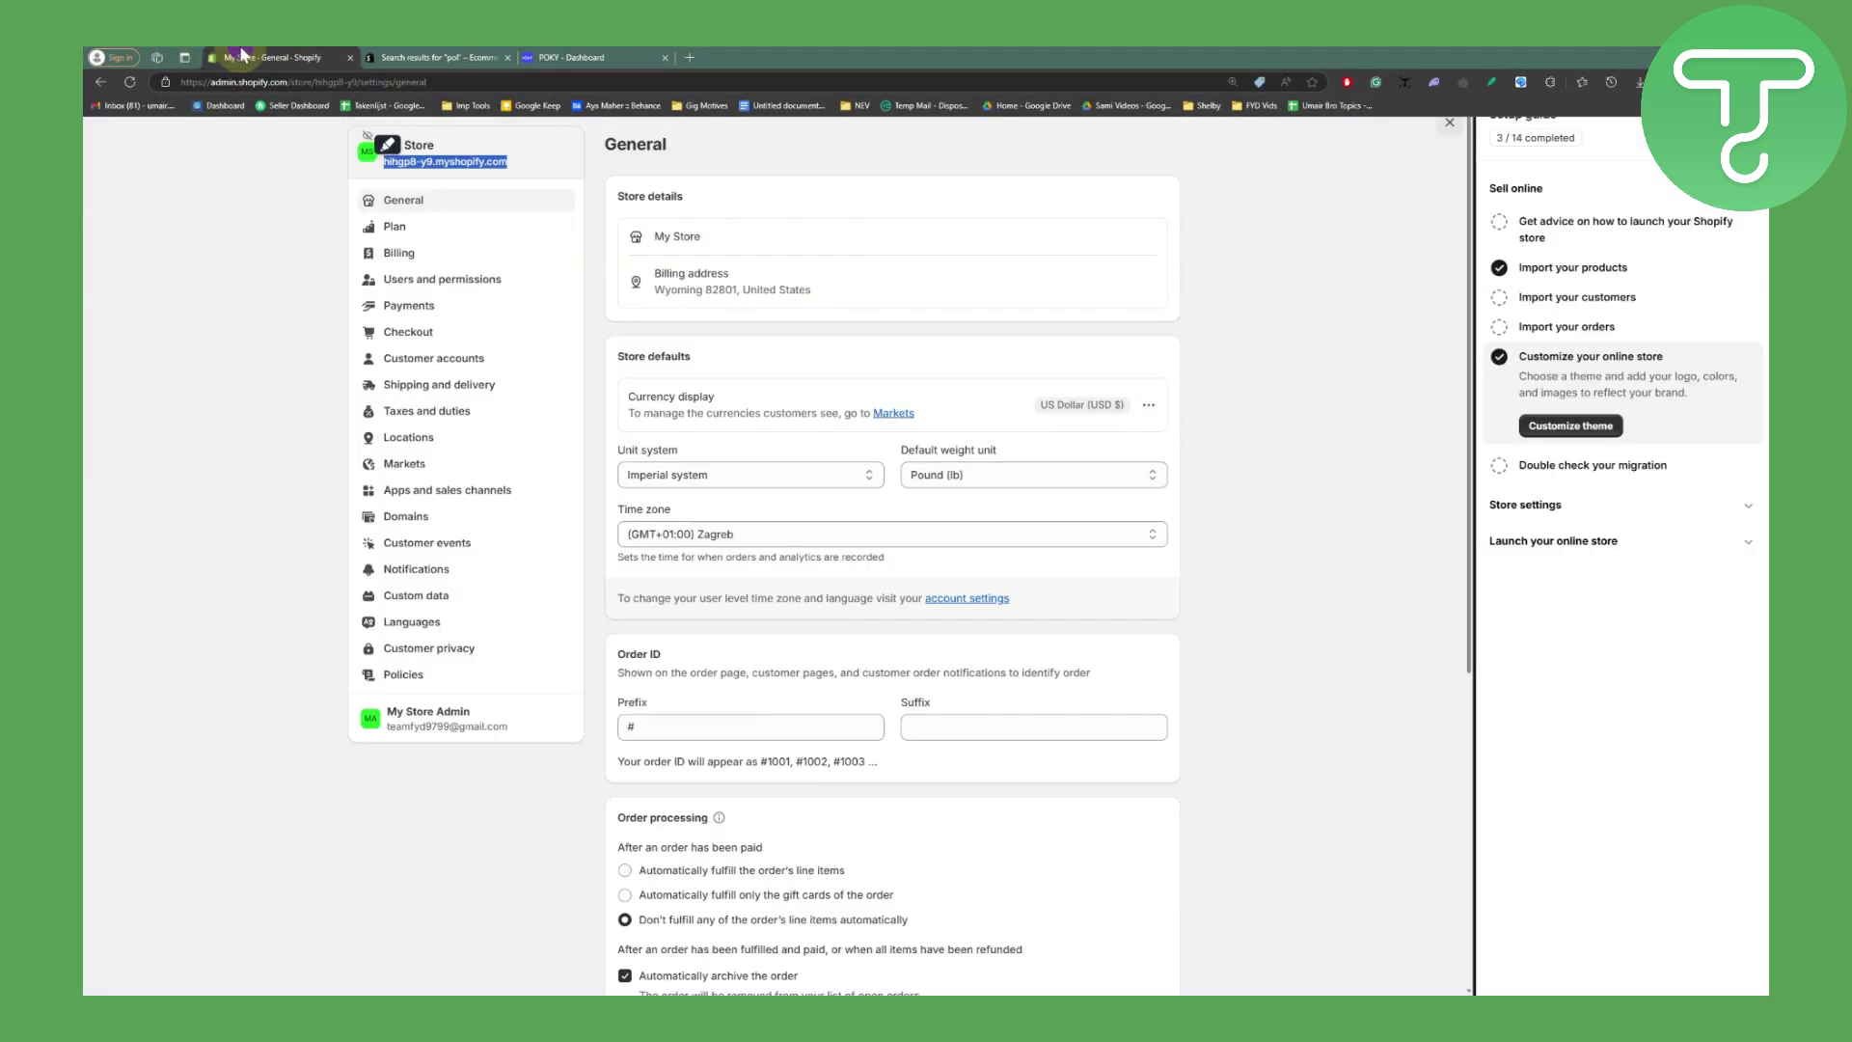
From Shopify Home, open the Apps and sales channels settings page
click(295, 368)
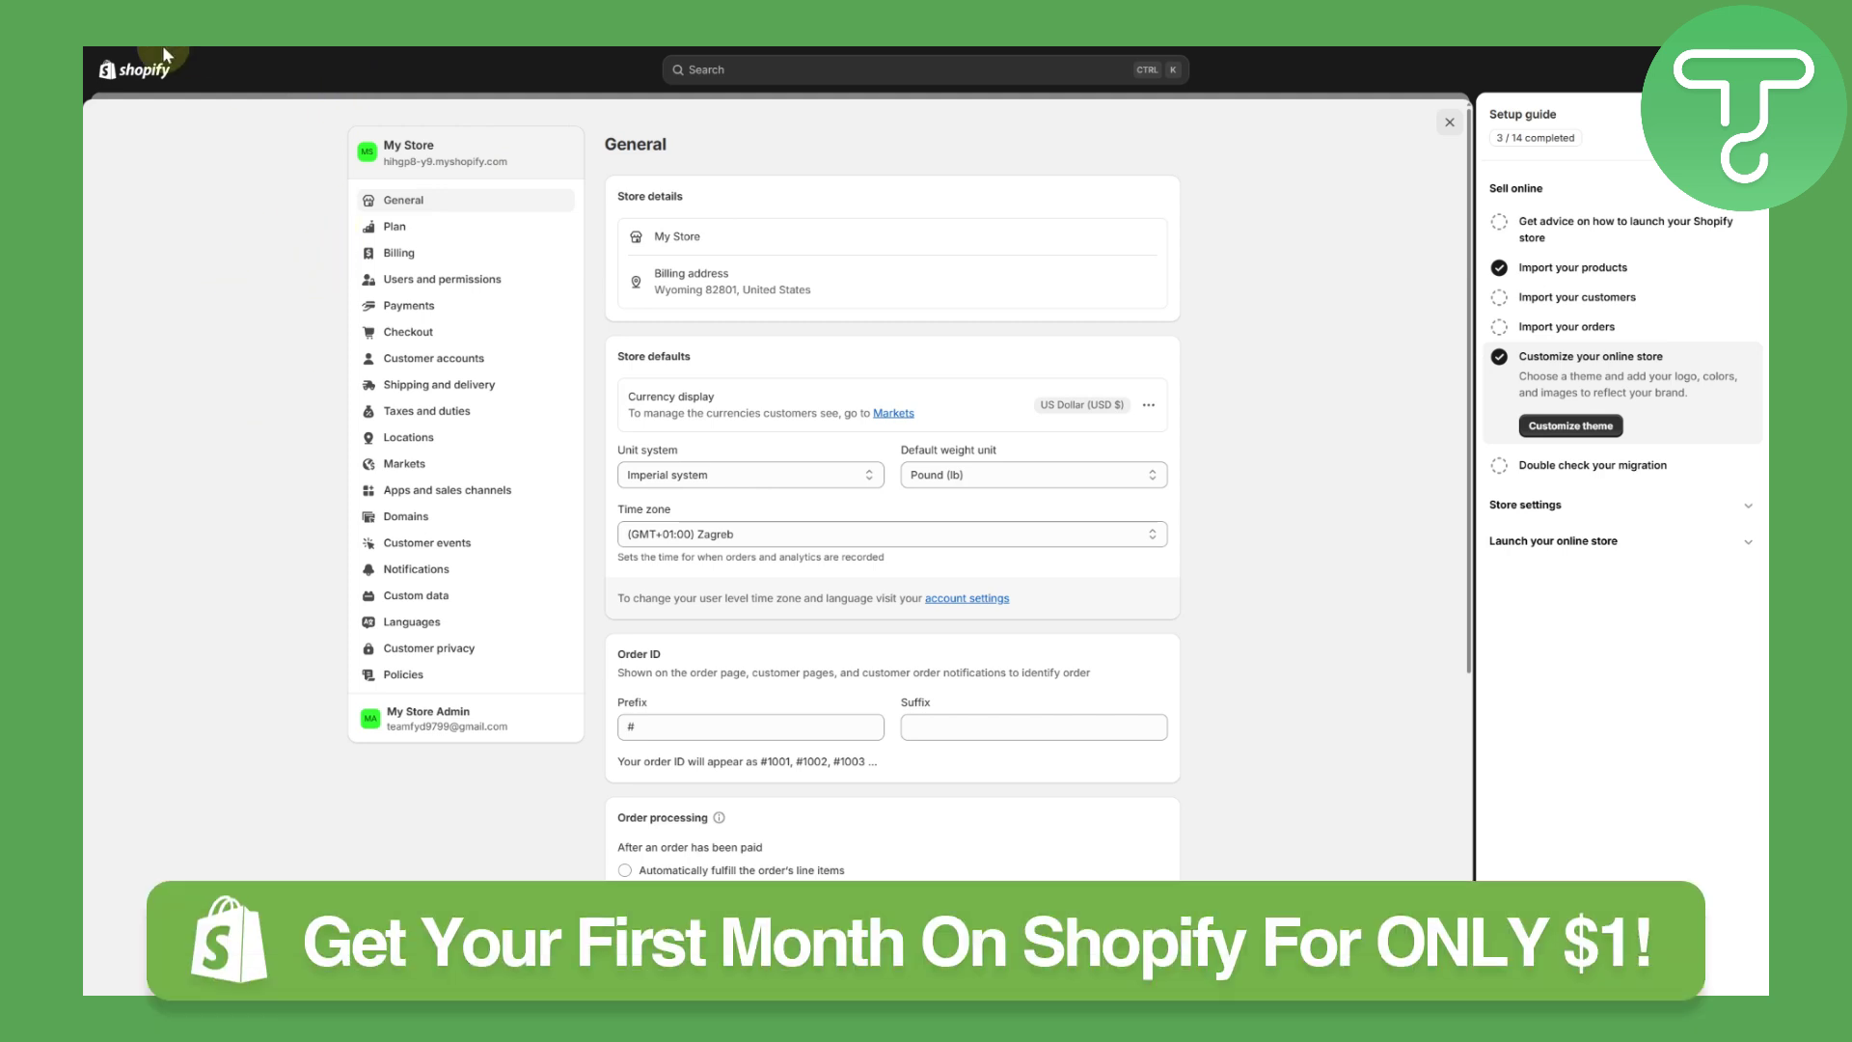
mouse_move(163, 44)
click(101, 81)
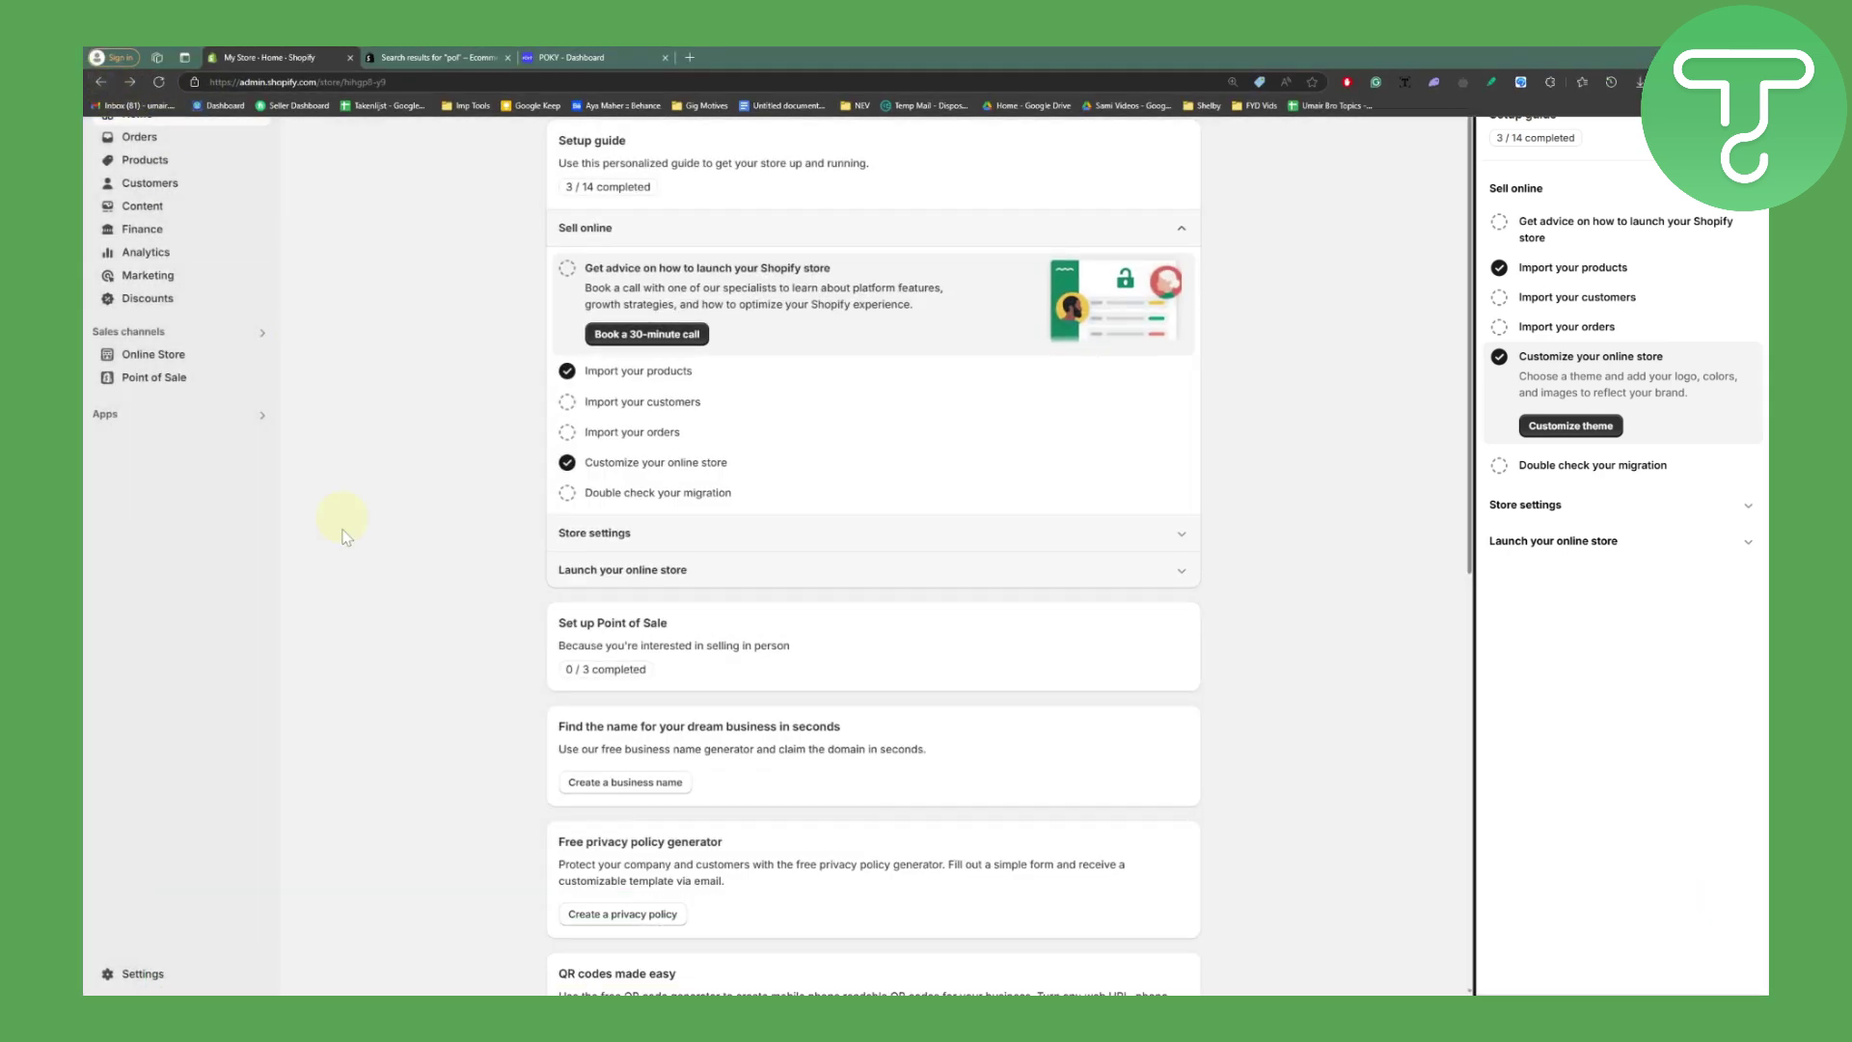
click(151, 415)
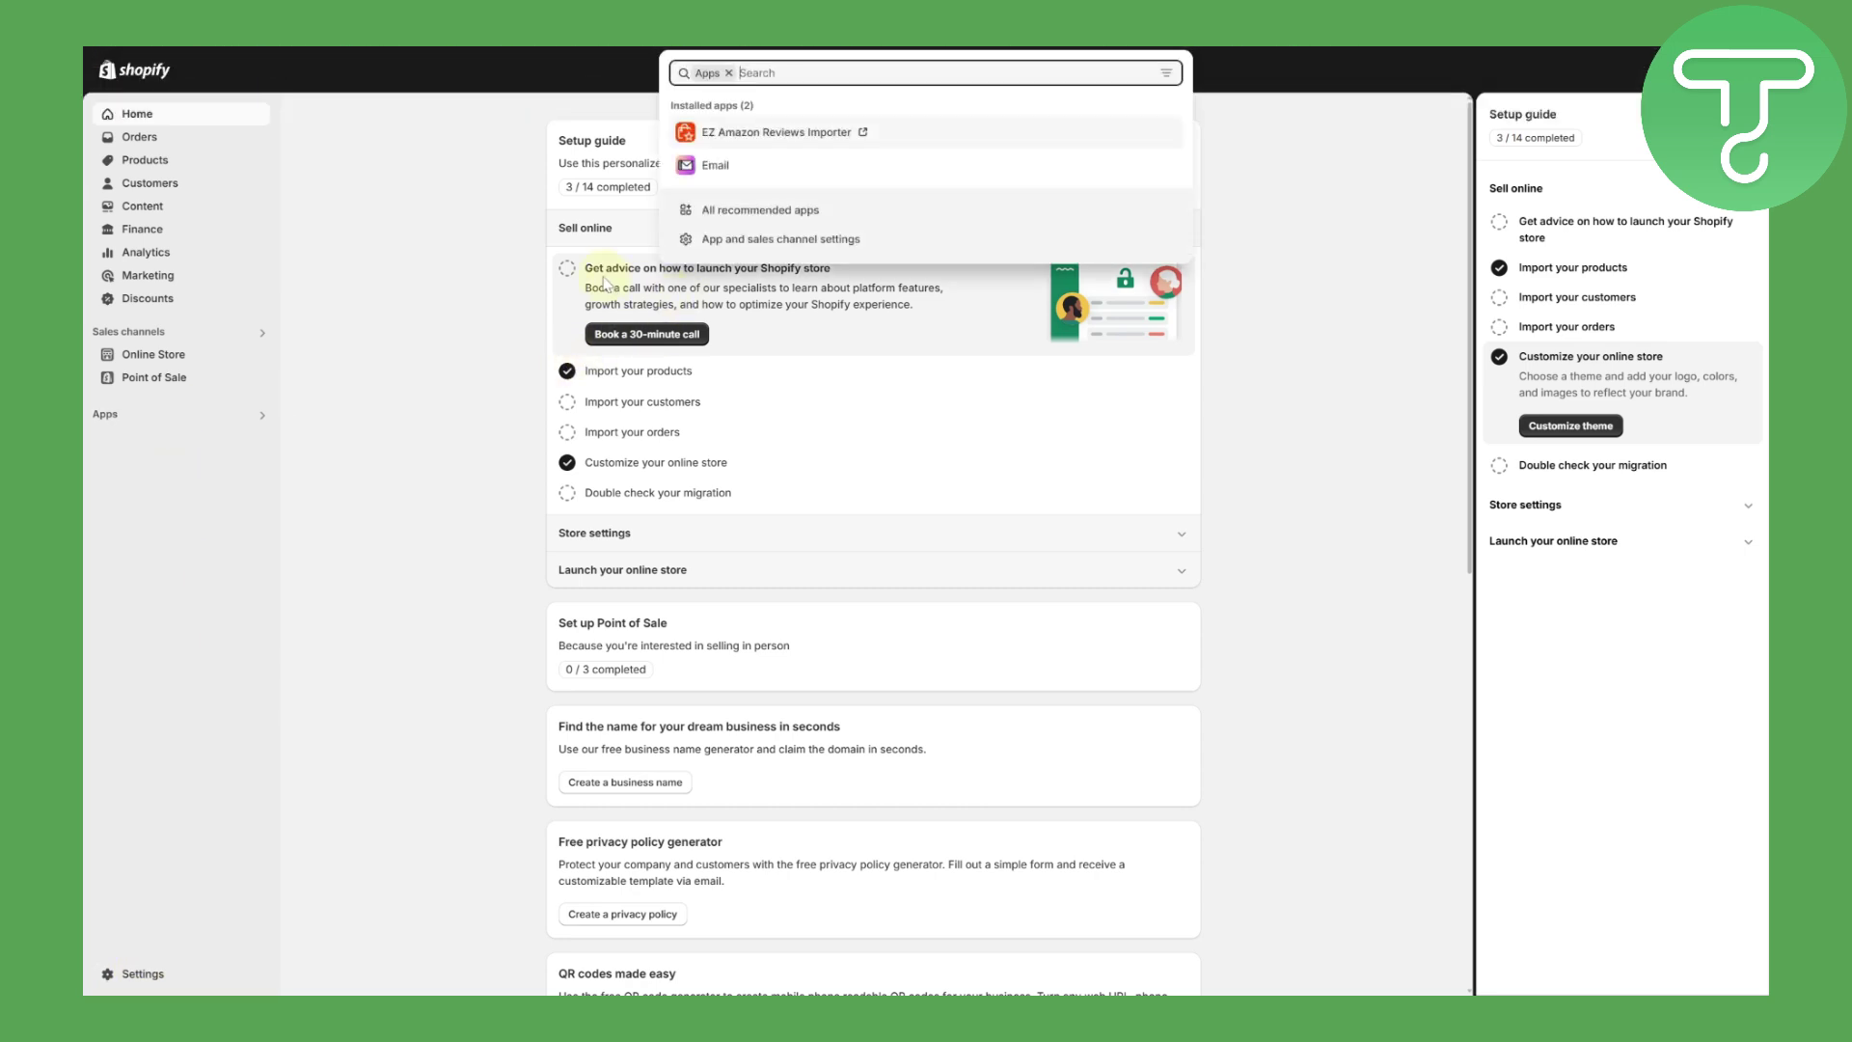
click(780, 254)
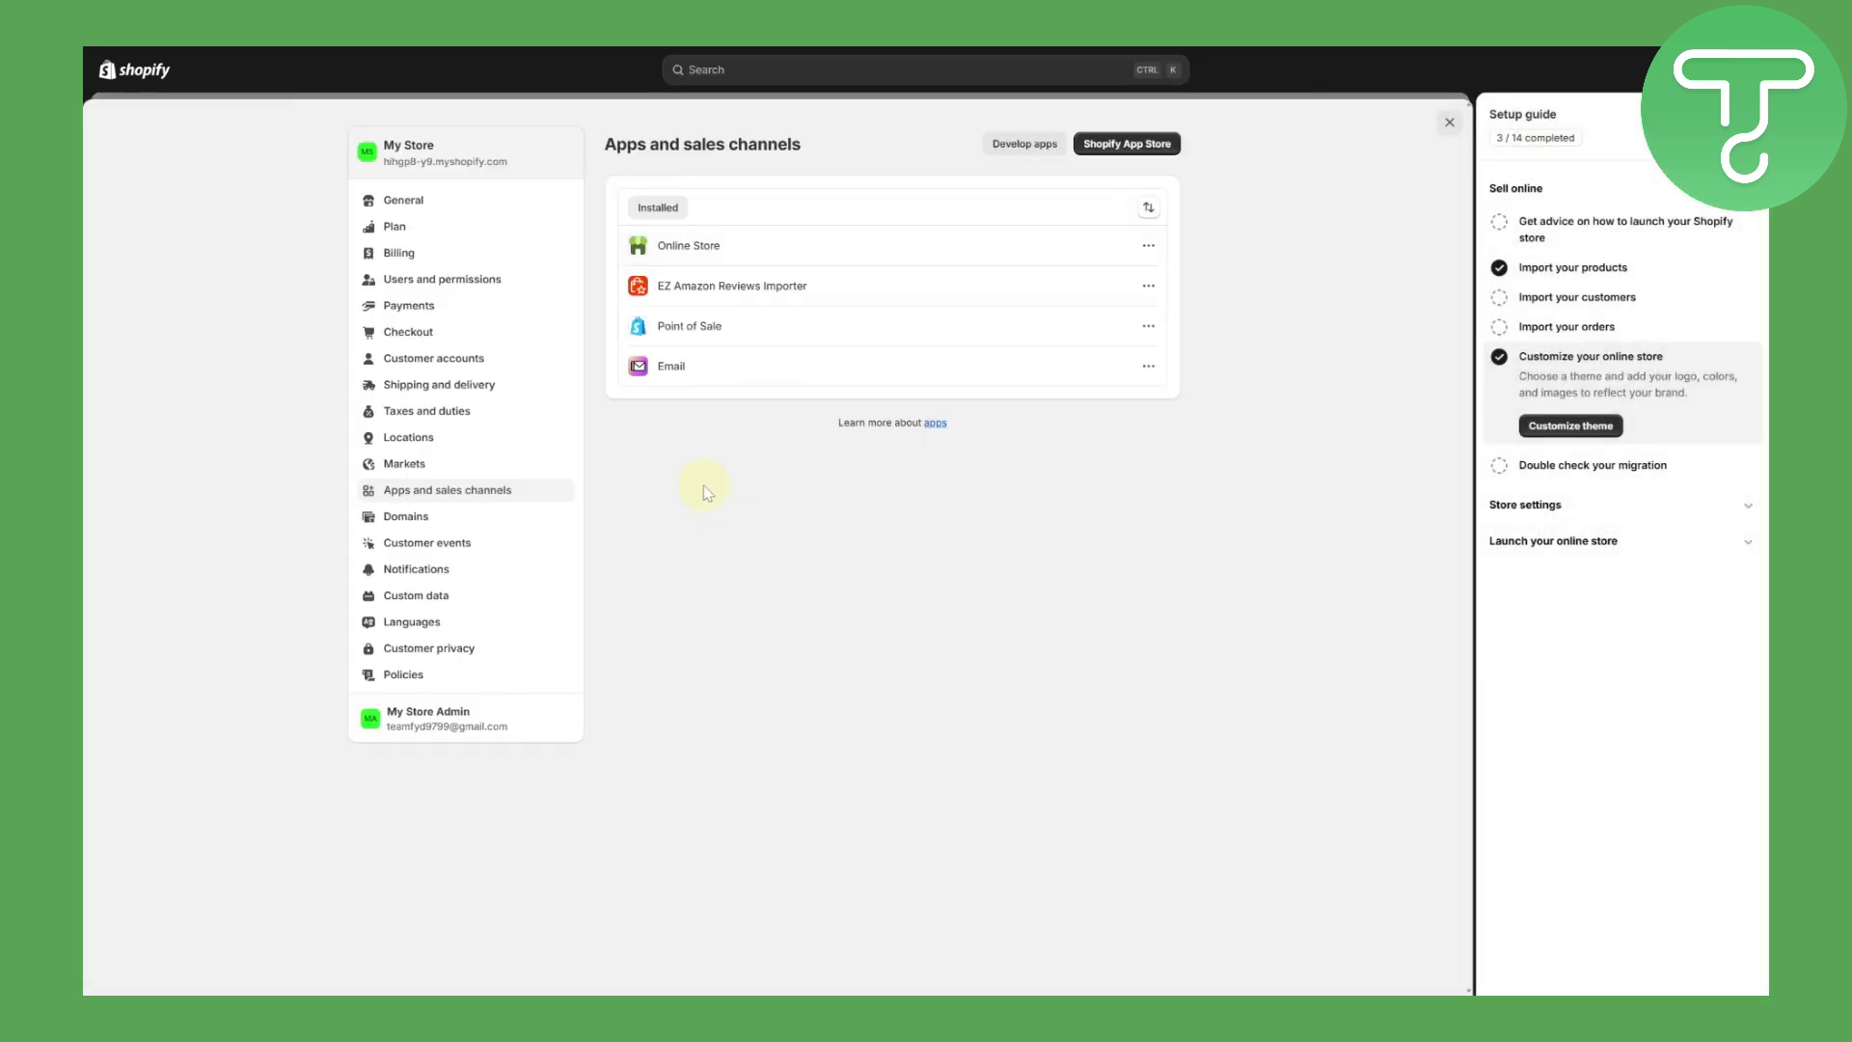
Allow custom app development on the Develop apps page and create a new custom app
click(1008, 153)
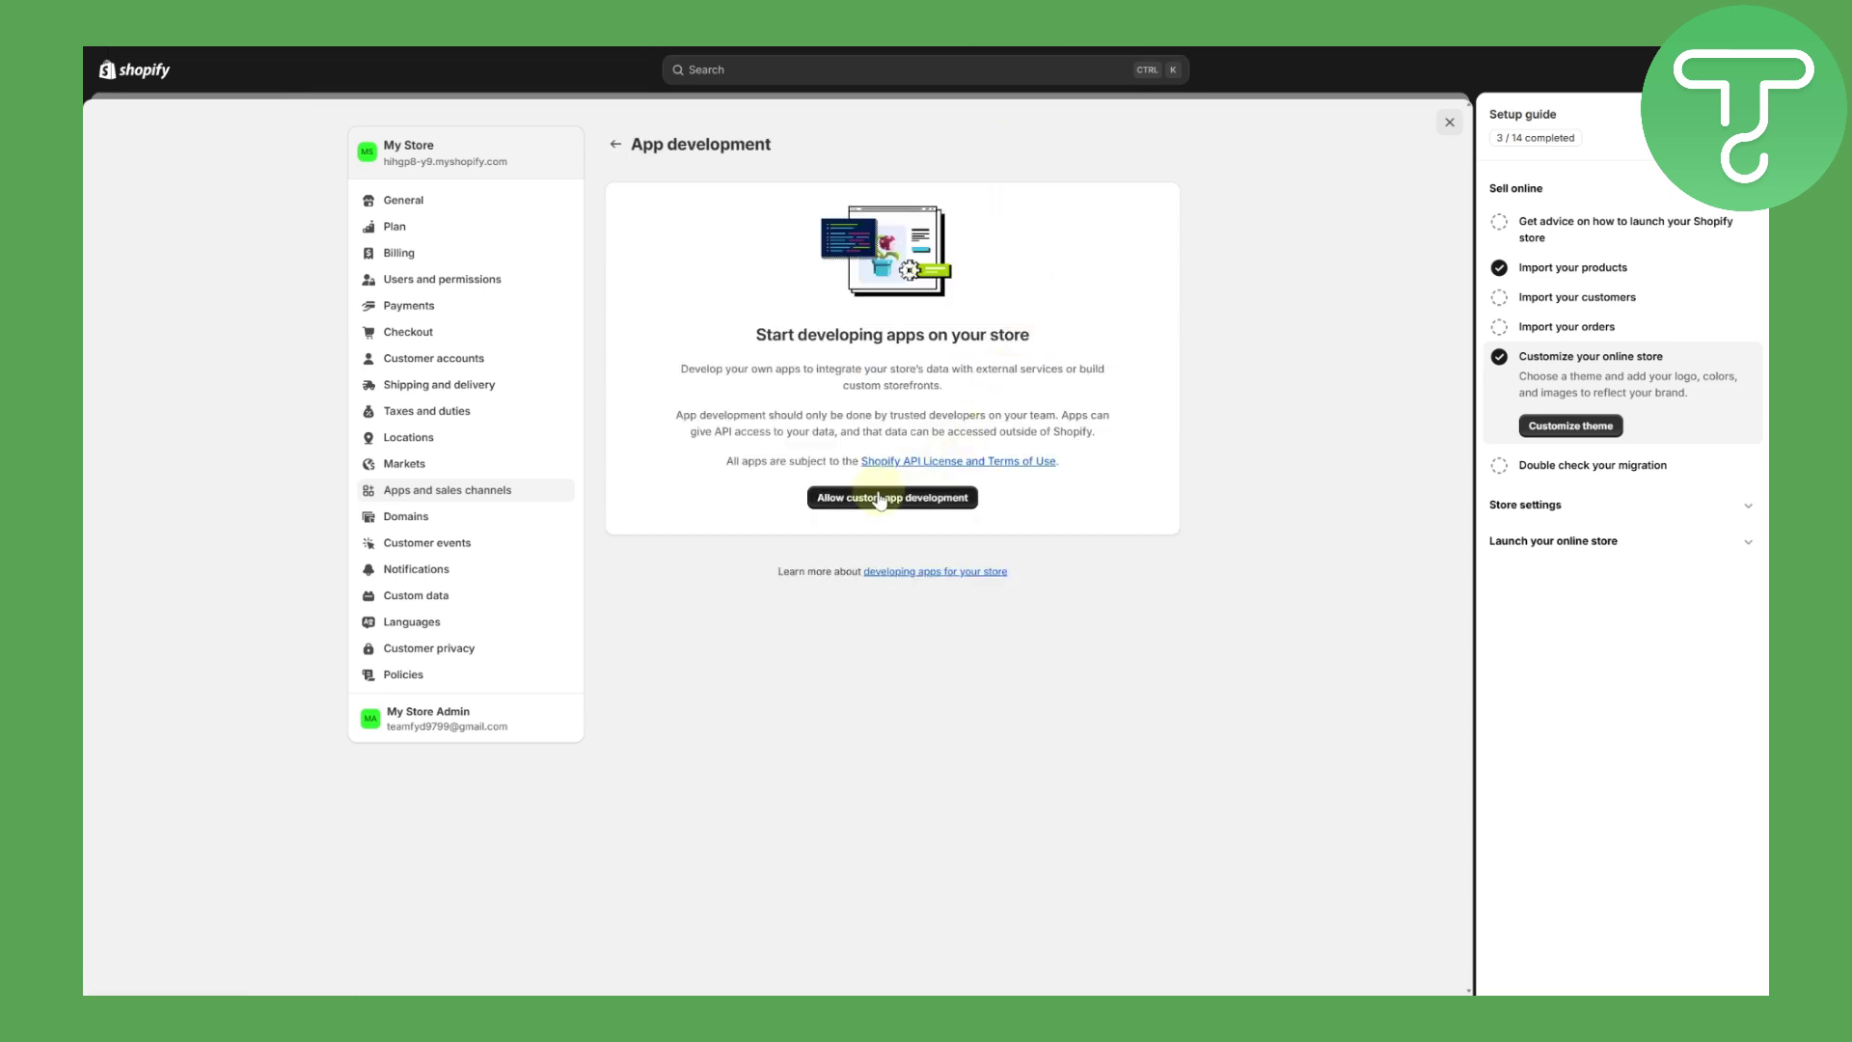
click(885, 511)
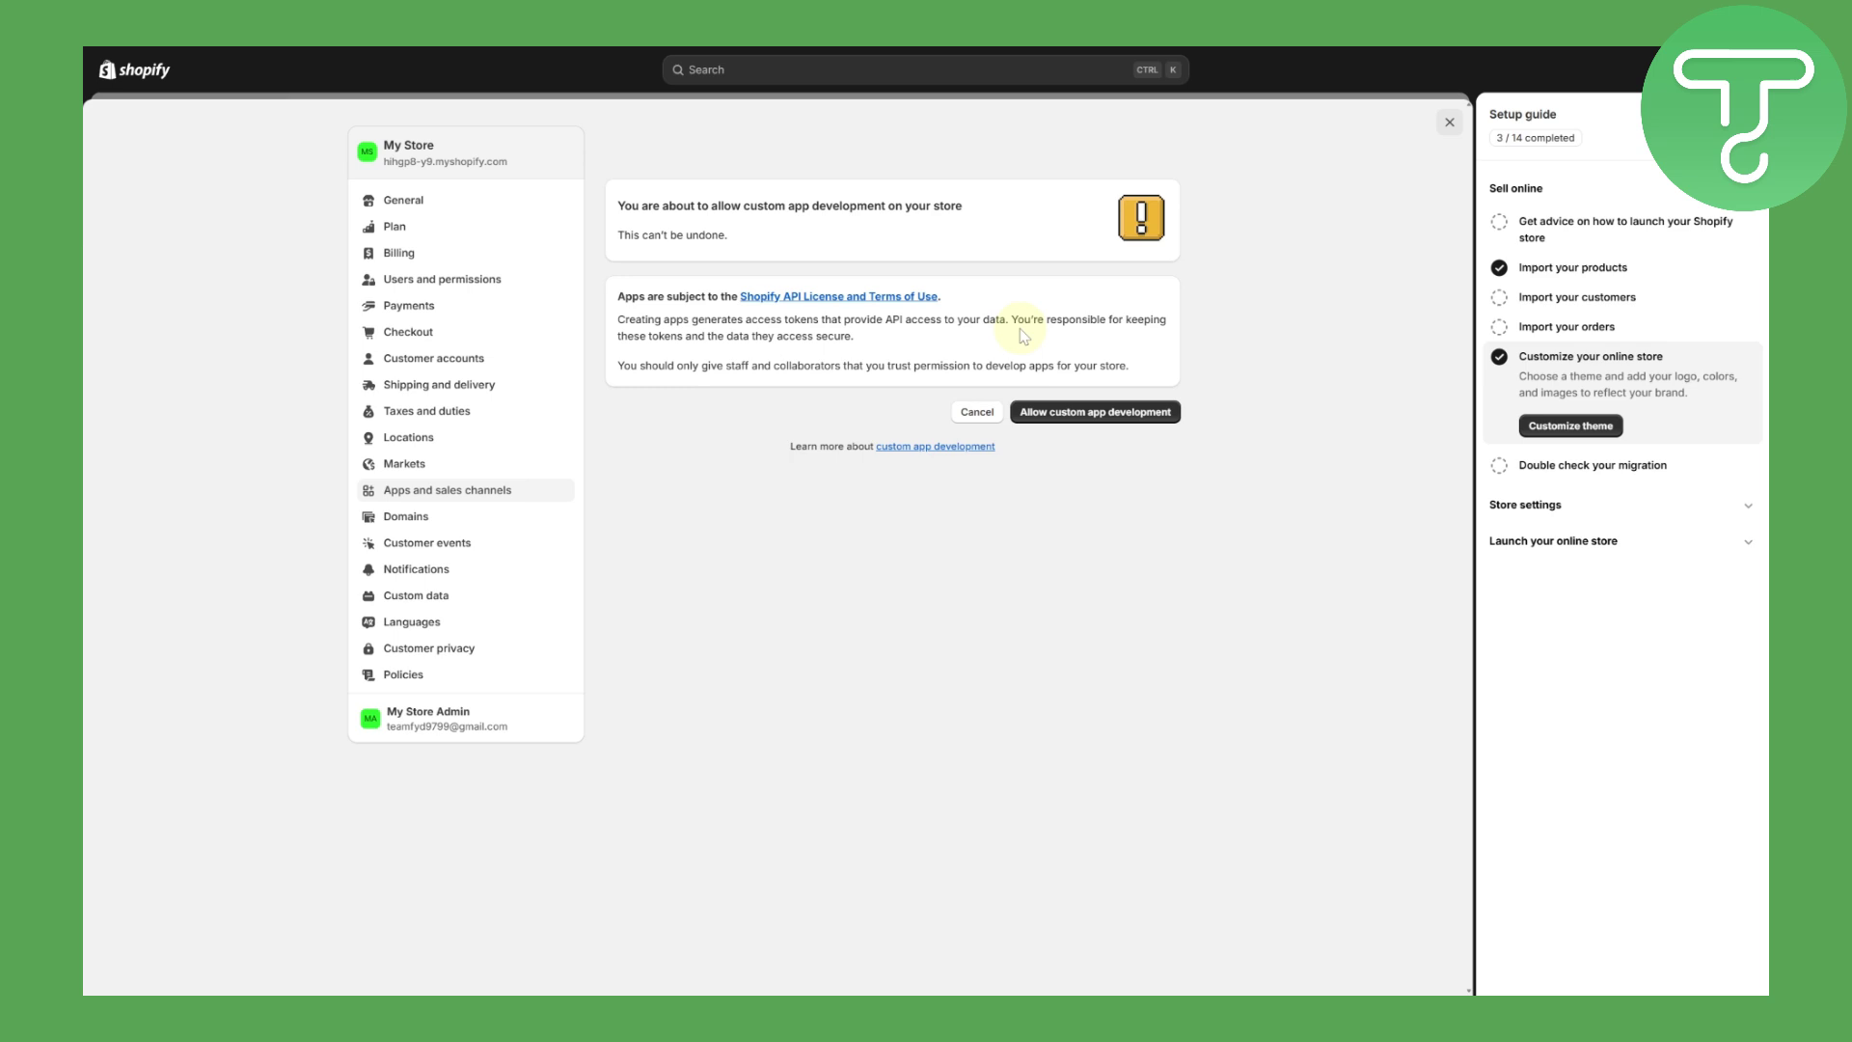
click(1093, 415)
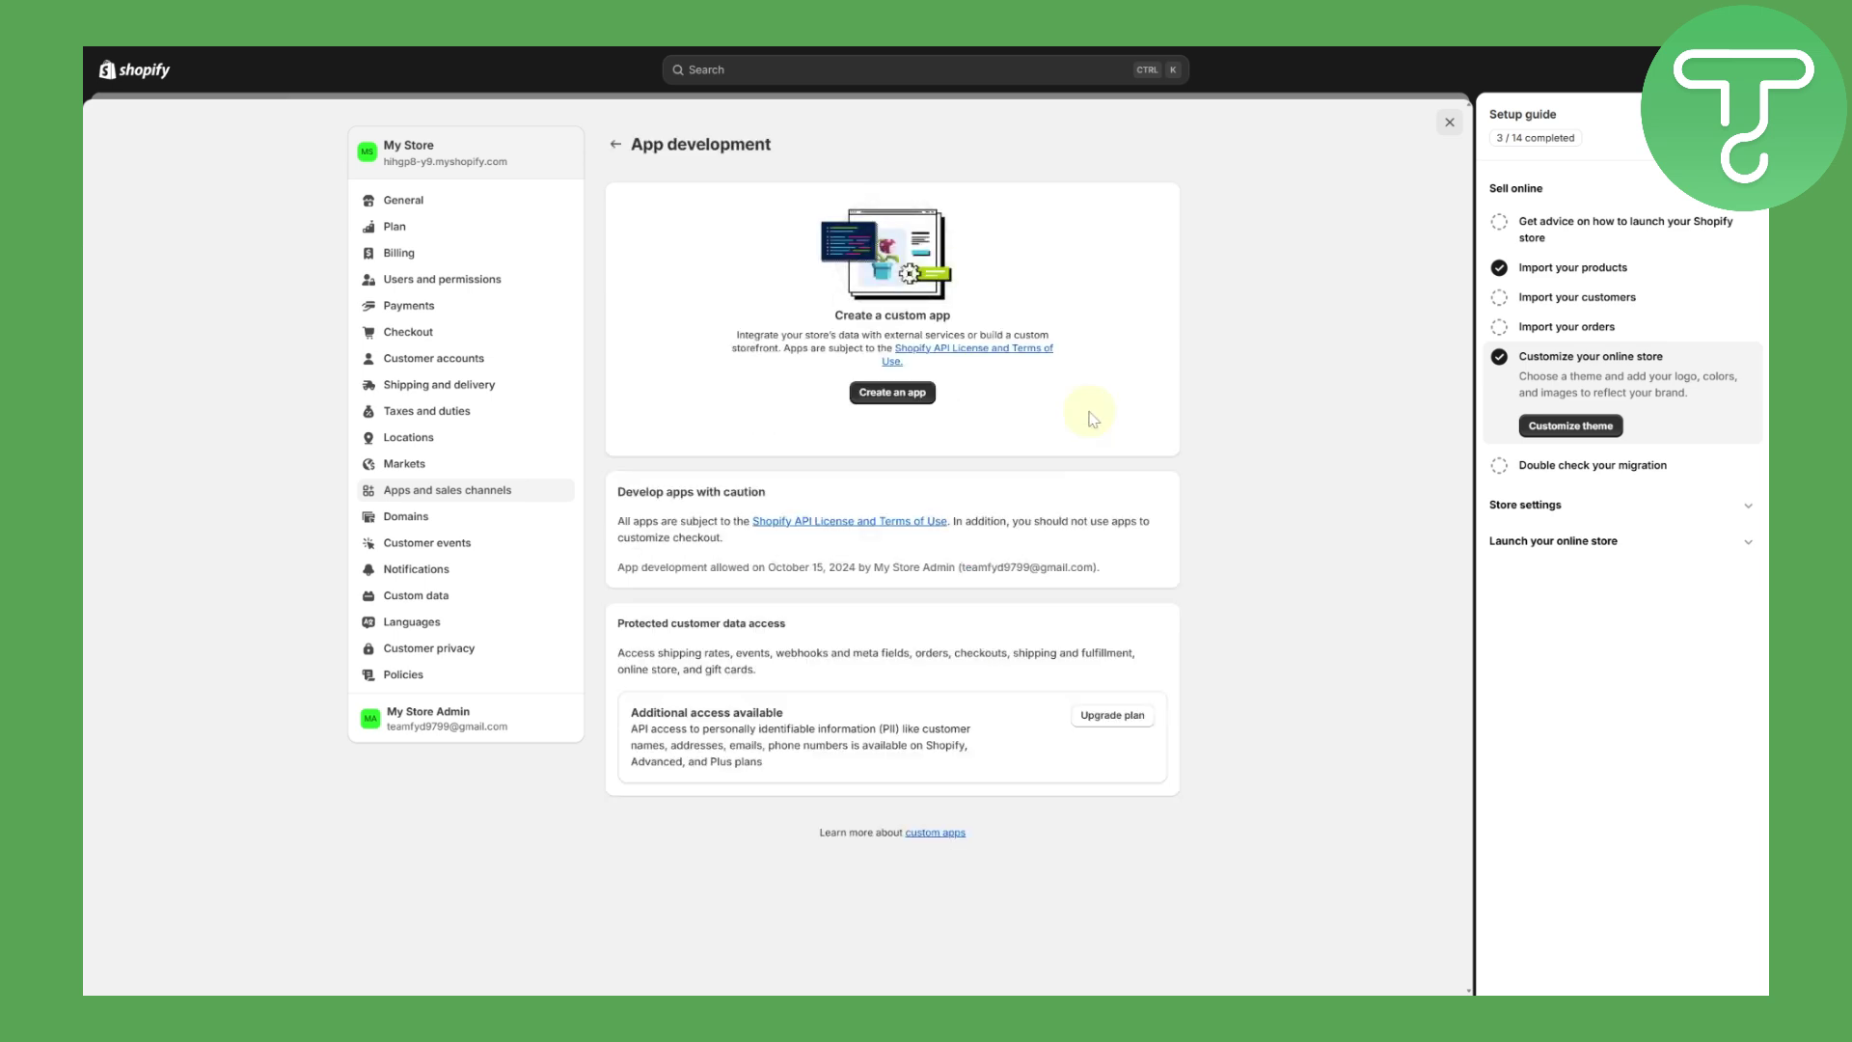
click(894, 394)
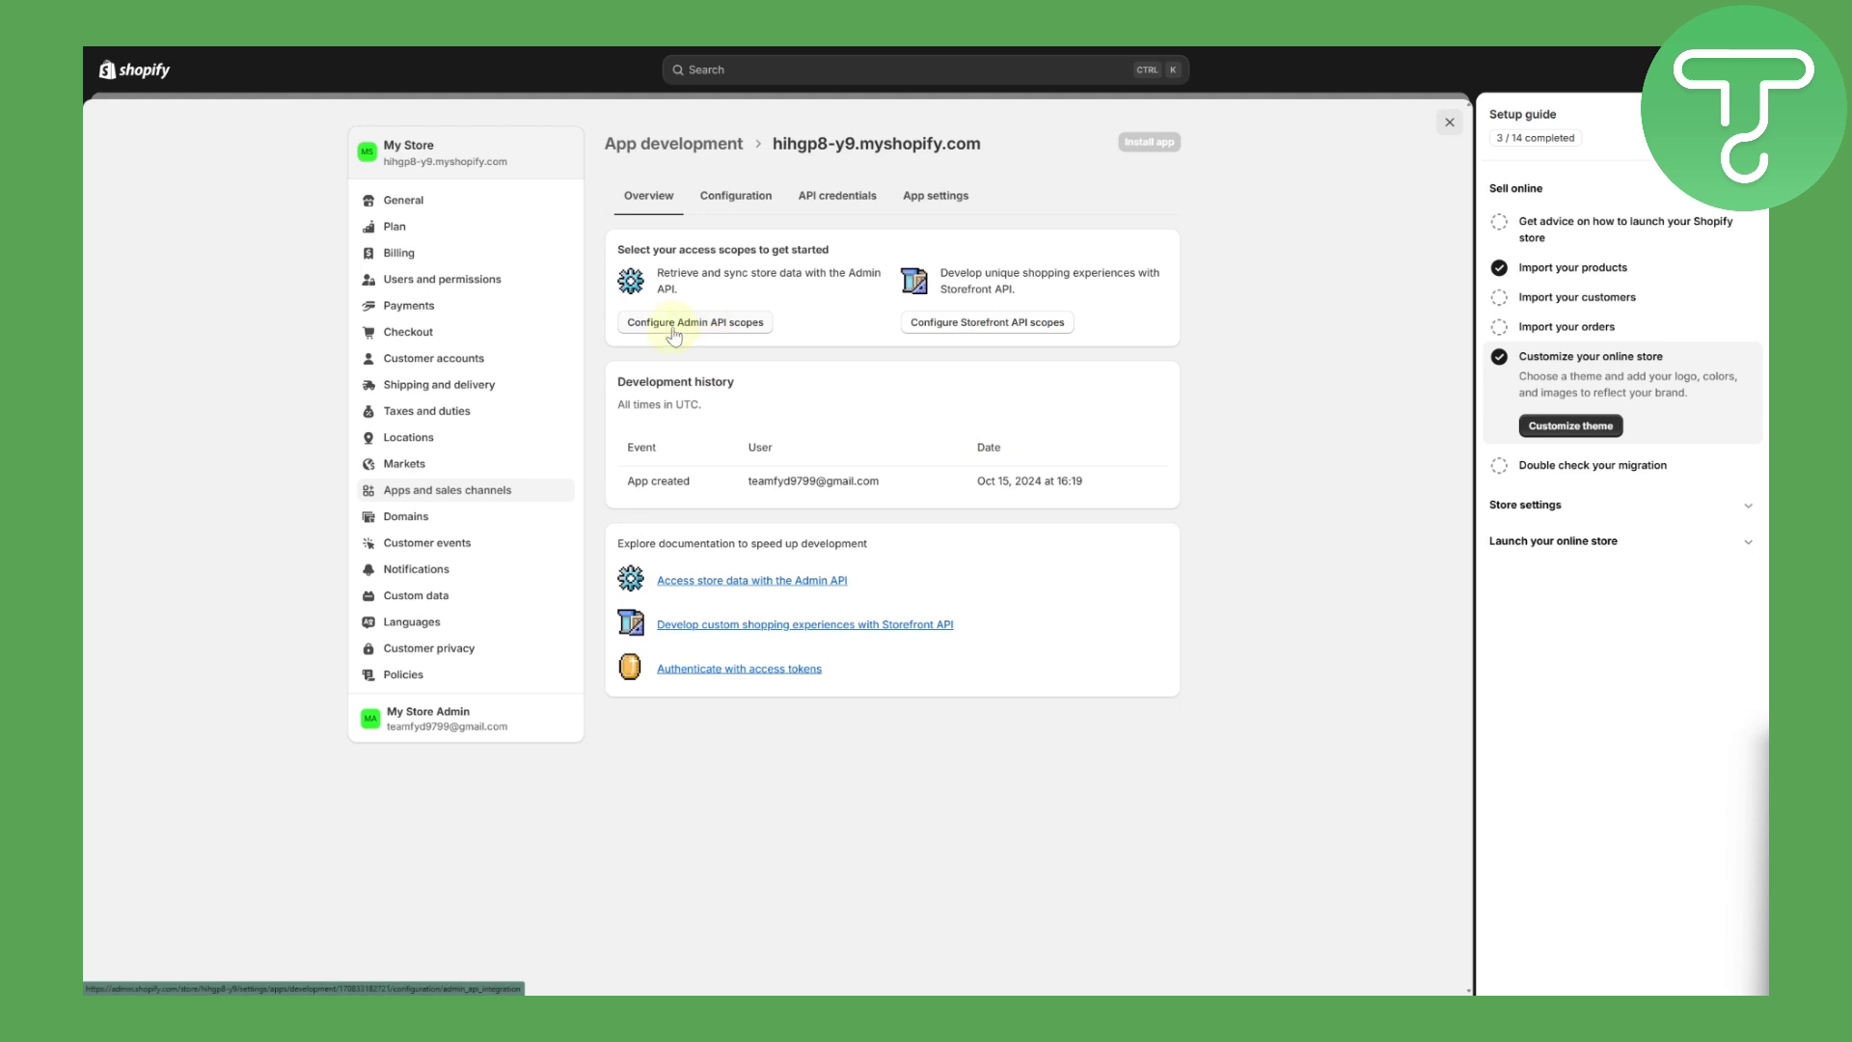
Filter Admin API scopes by 'produ', grant read/write for product feeds, listings, products and publications, and save
click(674, 328)
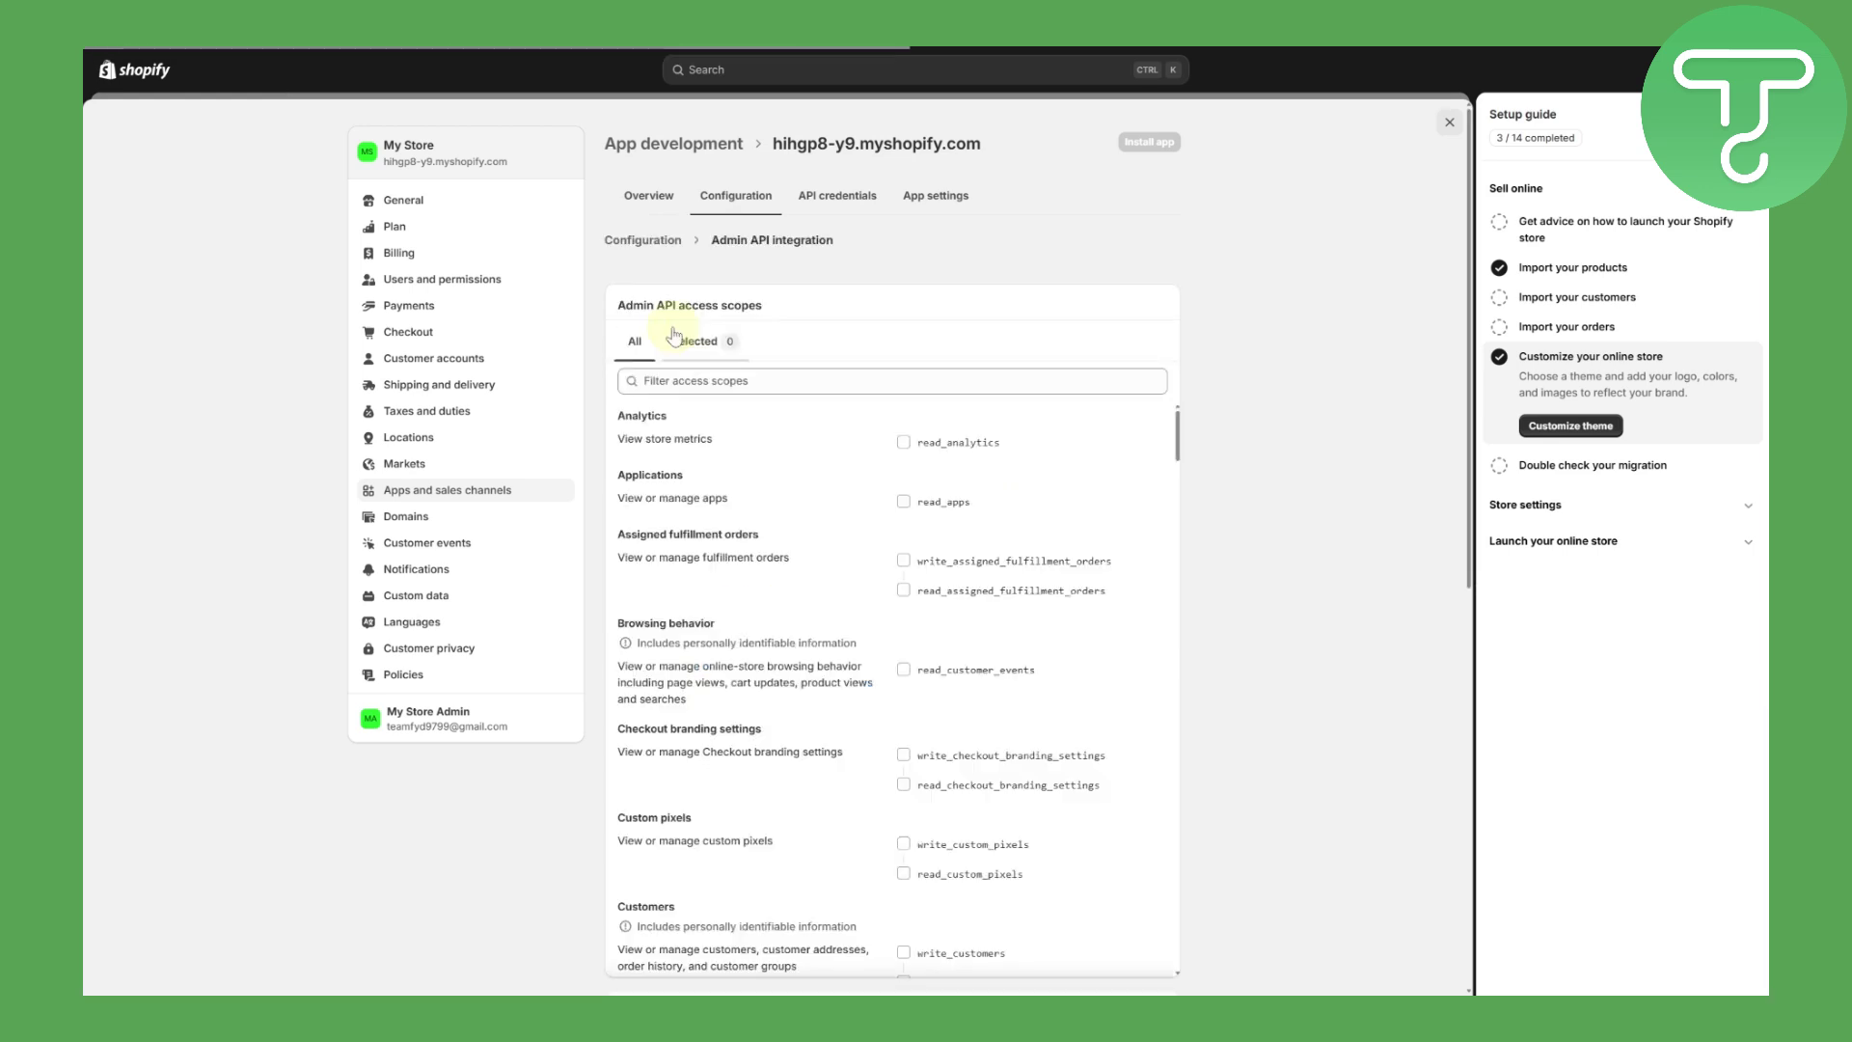
scroll(926, 444, down, 15)
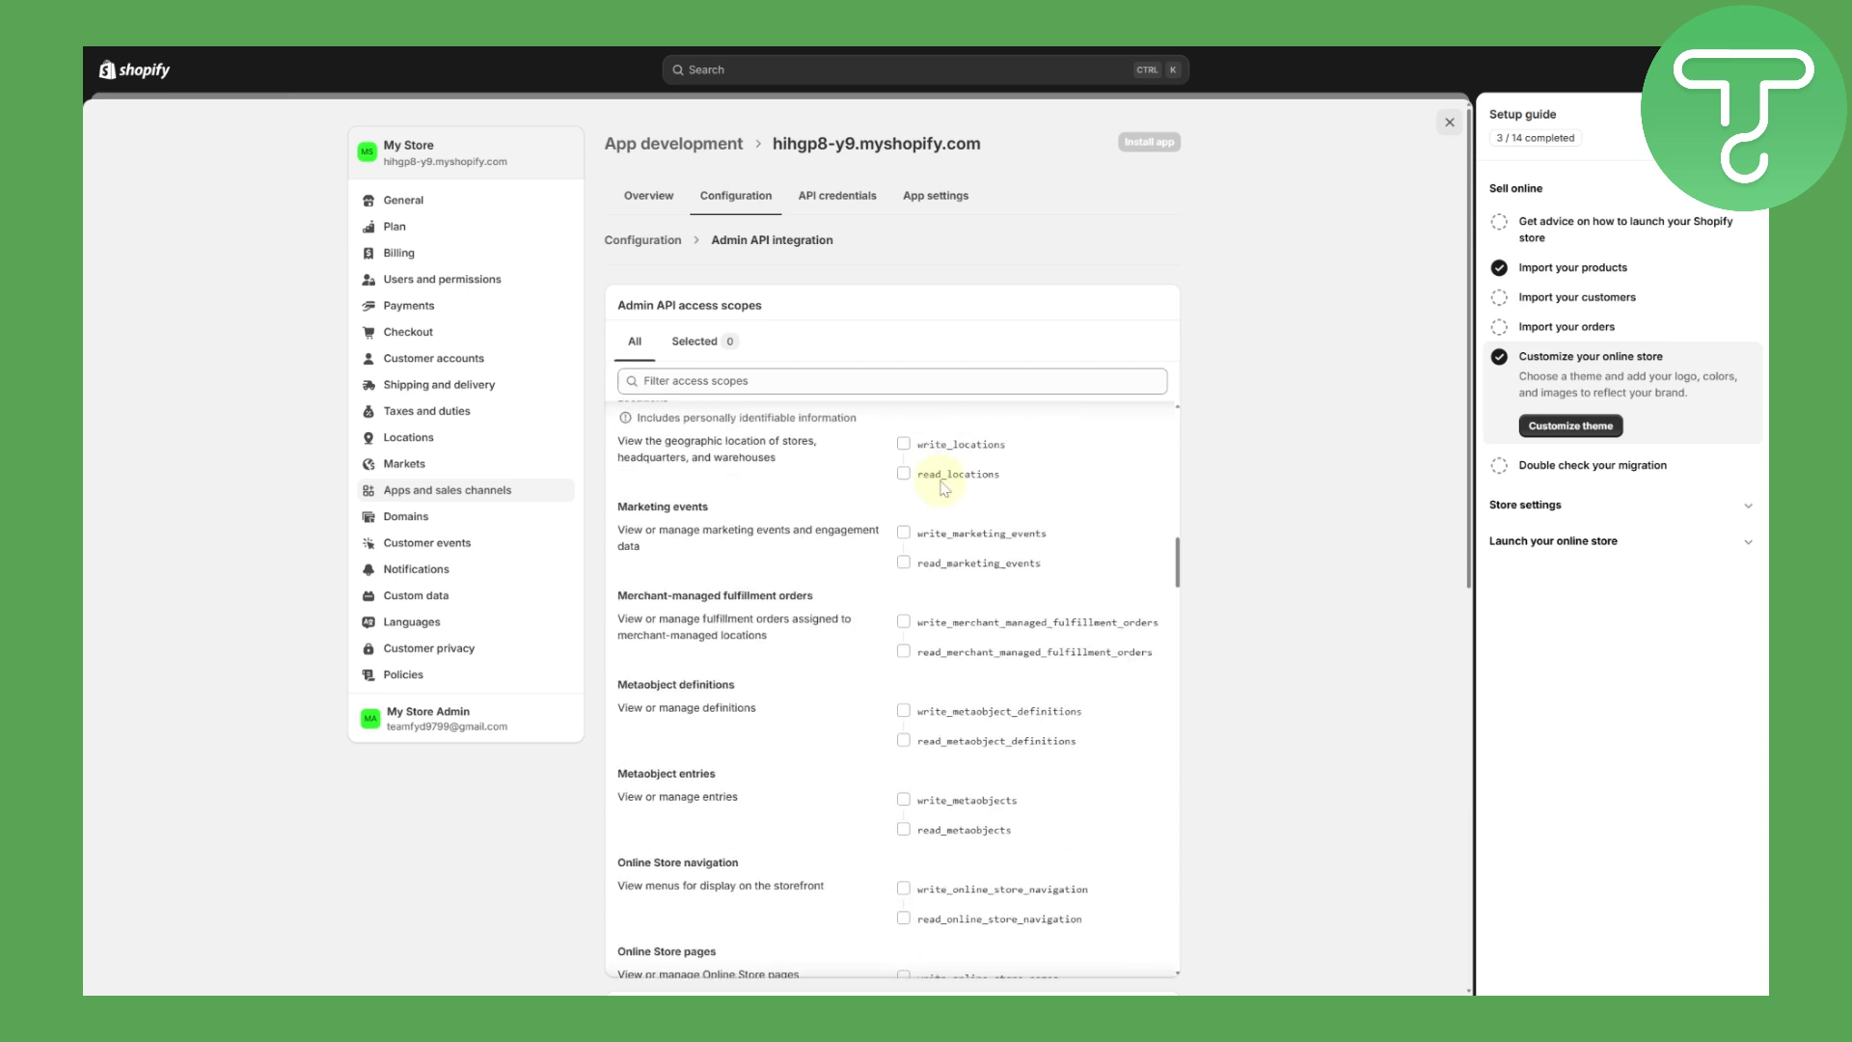
scroll(813, 483, up, 15)
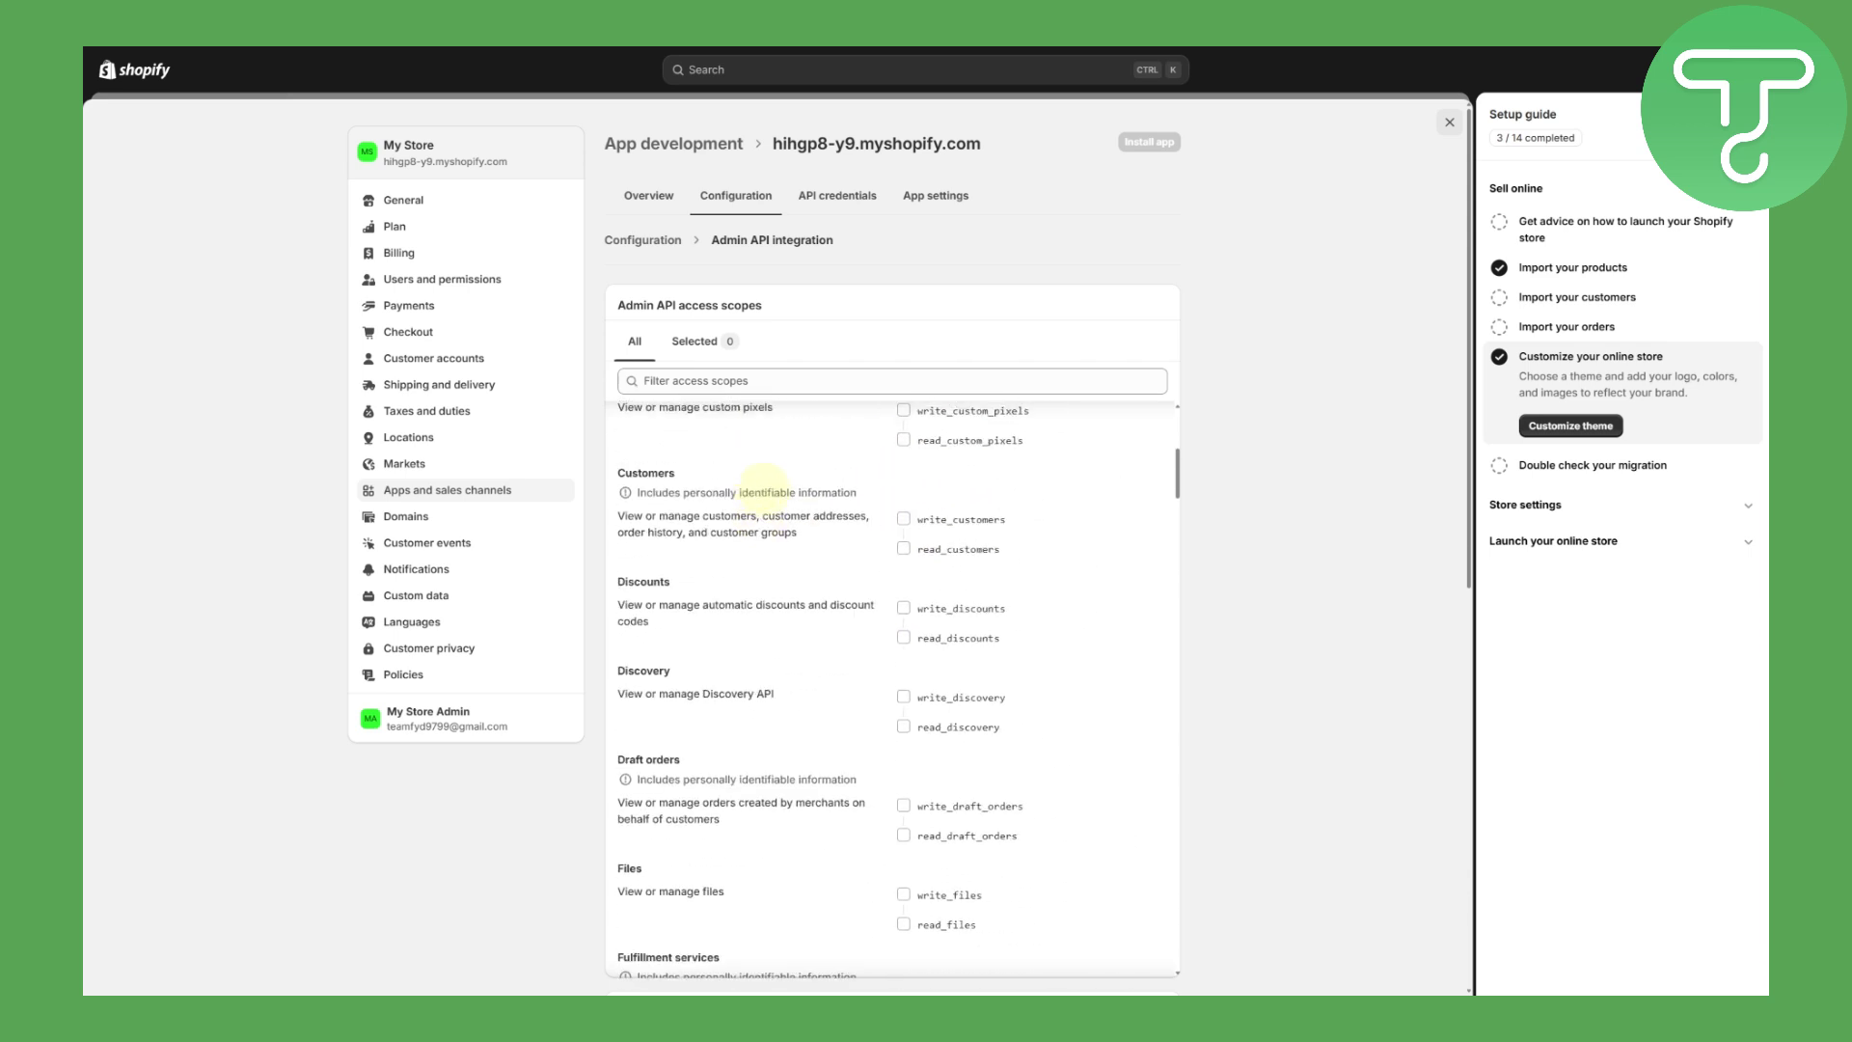
click(695, 381)
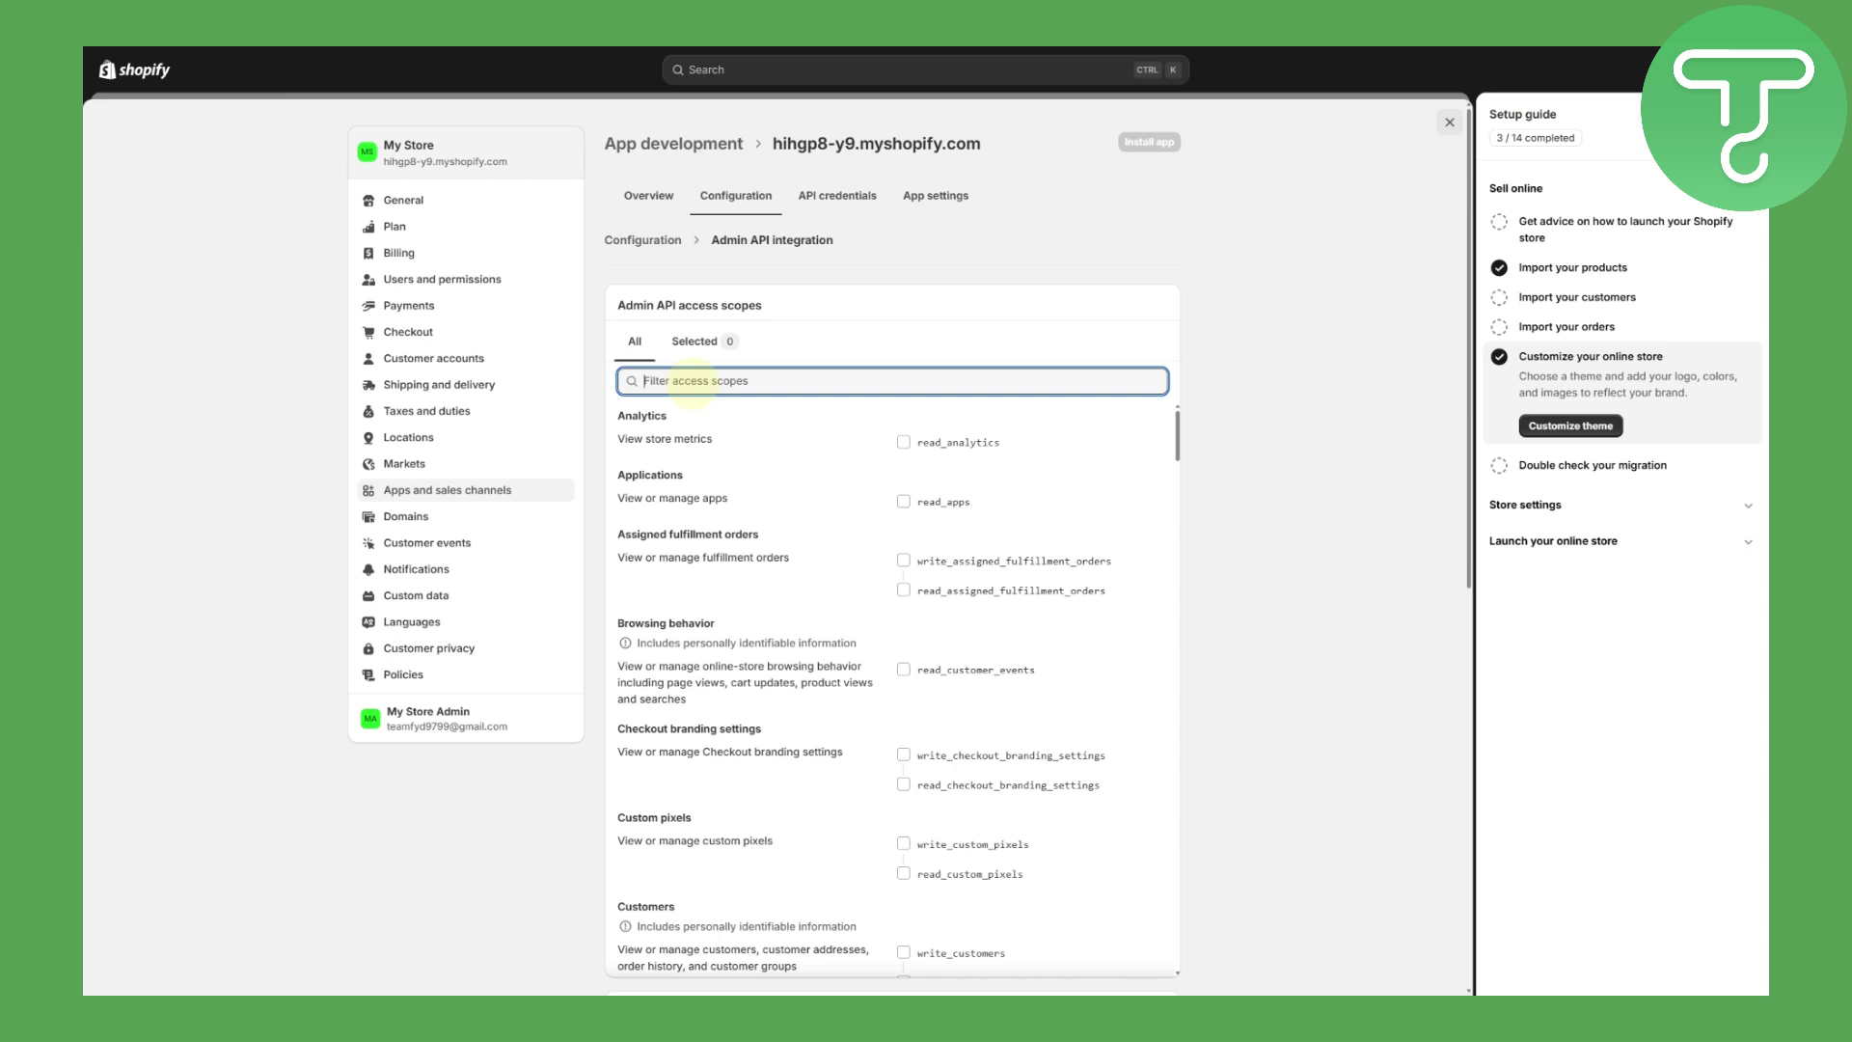
text(product)
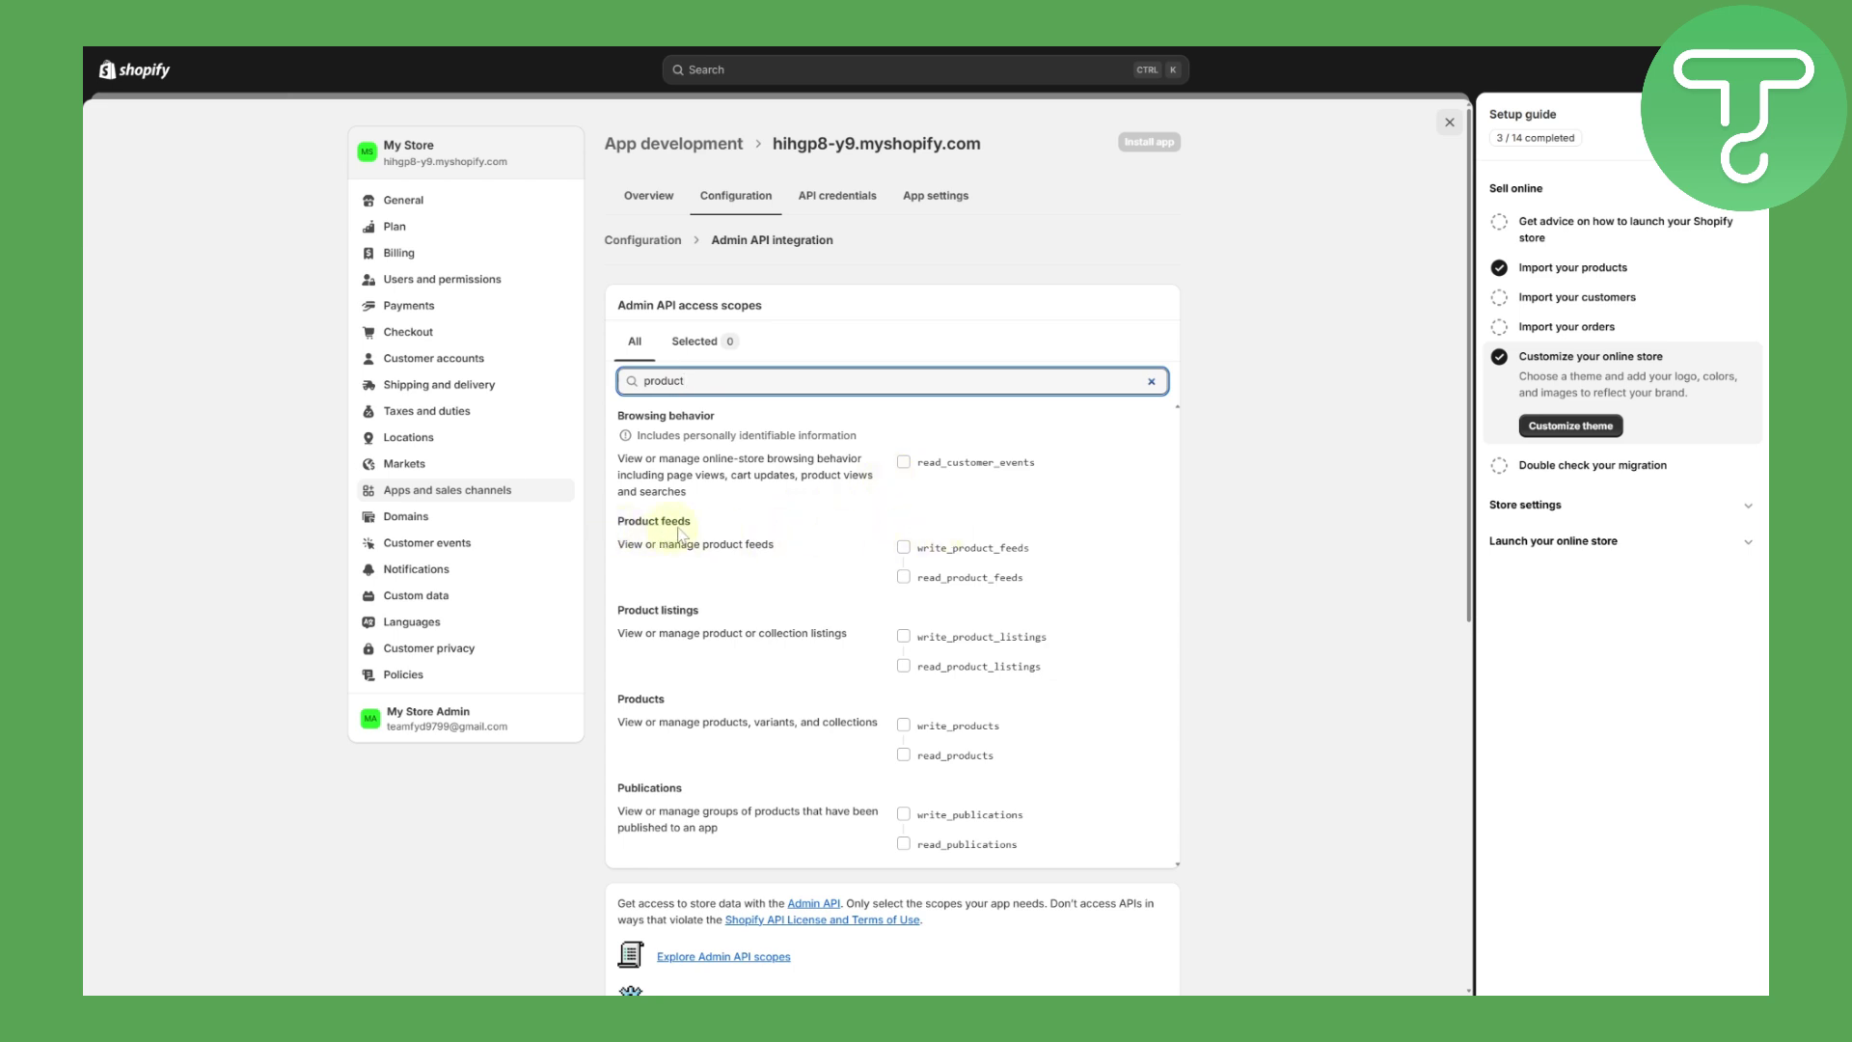
click(903, 547)
click(903, 635)
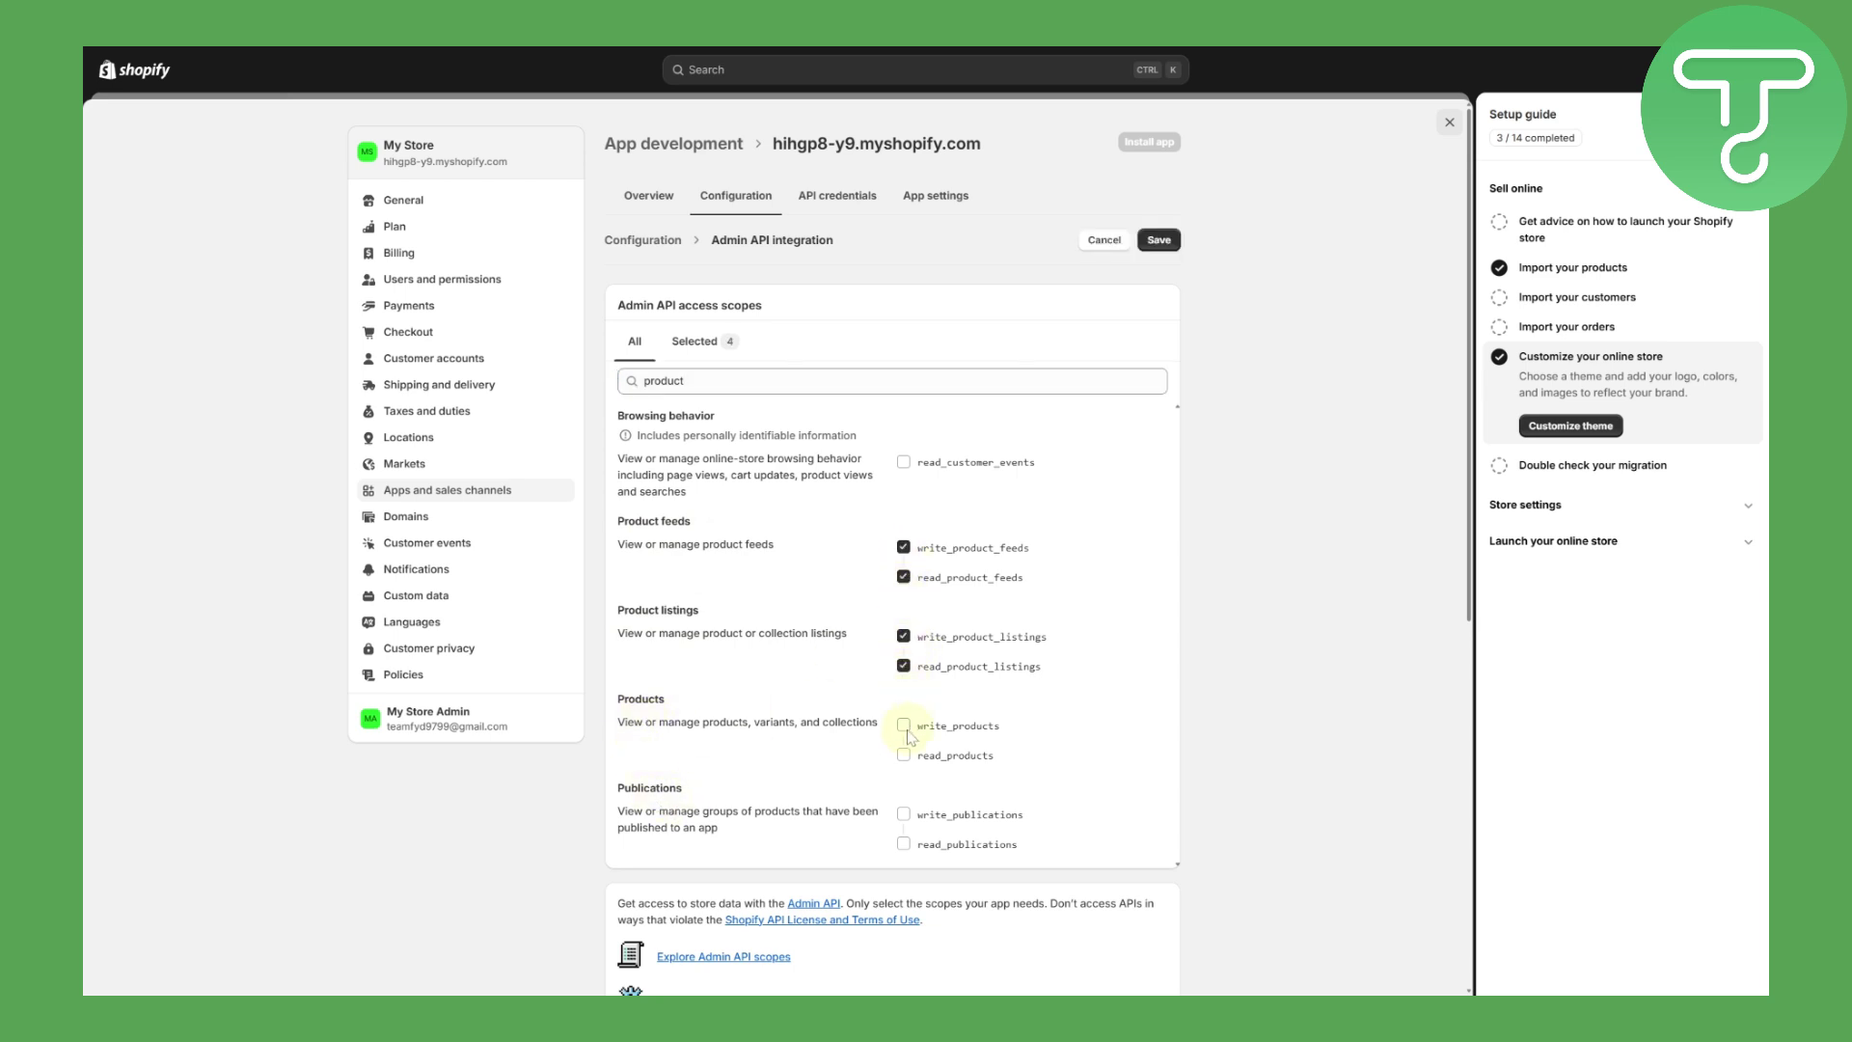
click(904, 725)
click(904, 814)
click(1157, 240)
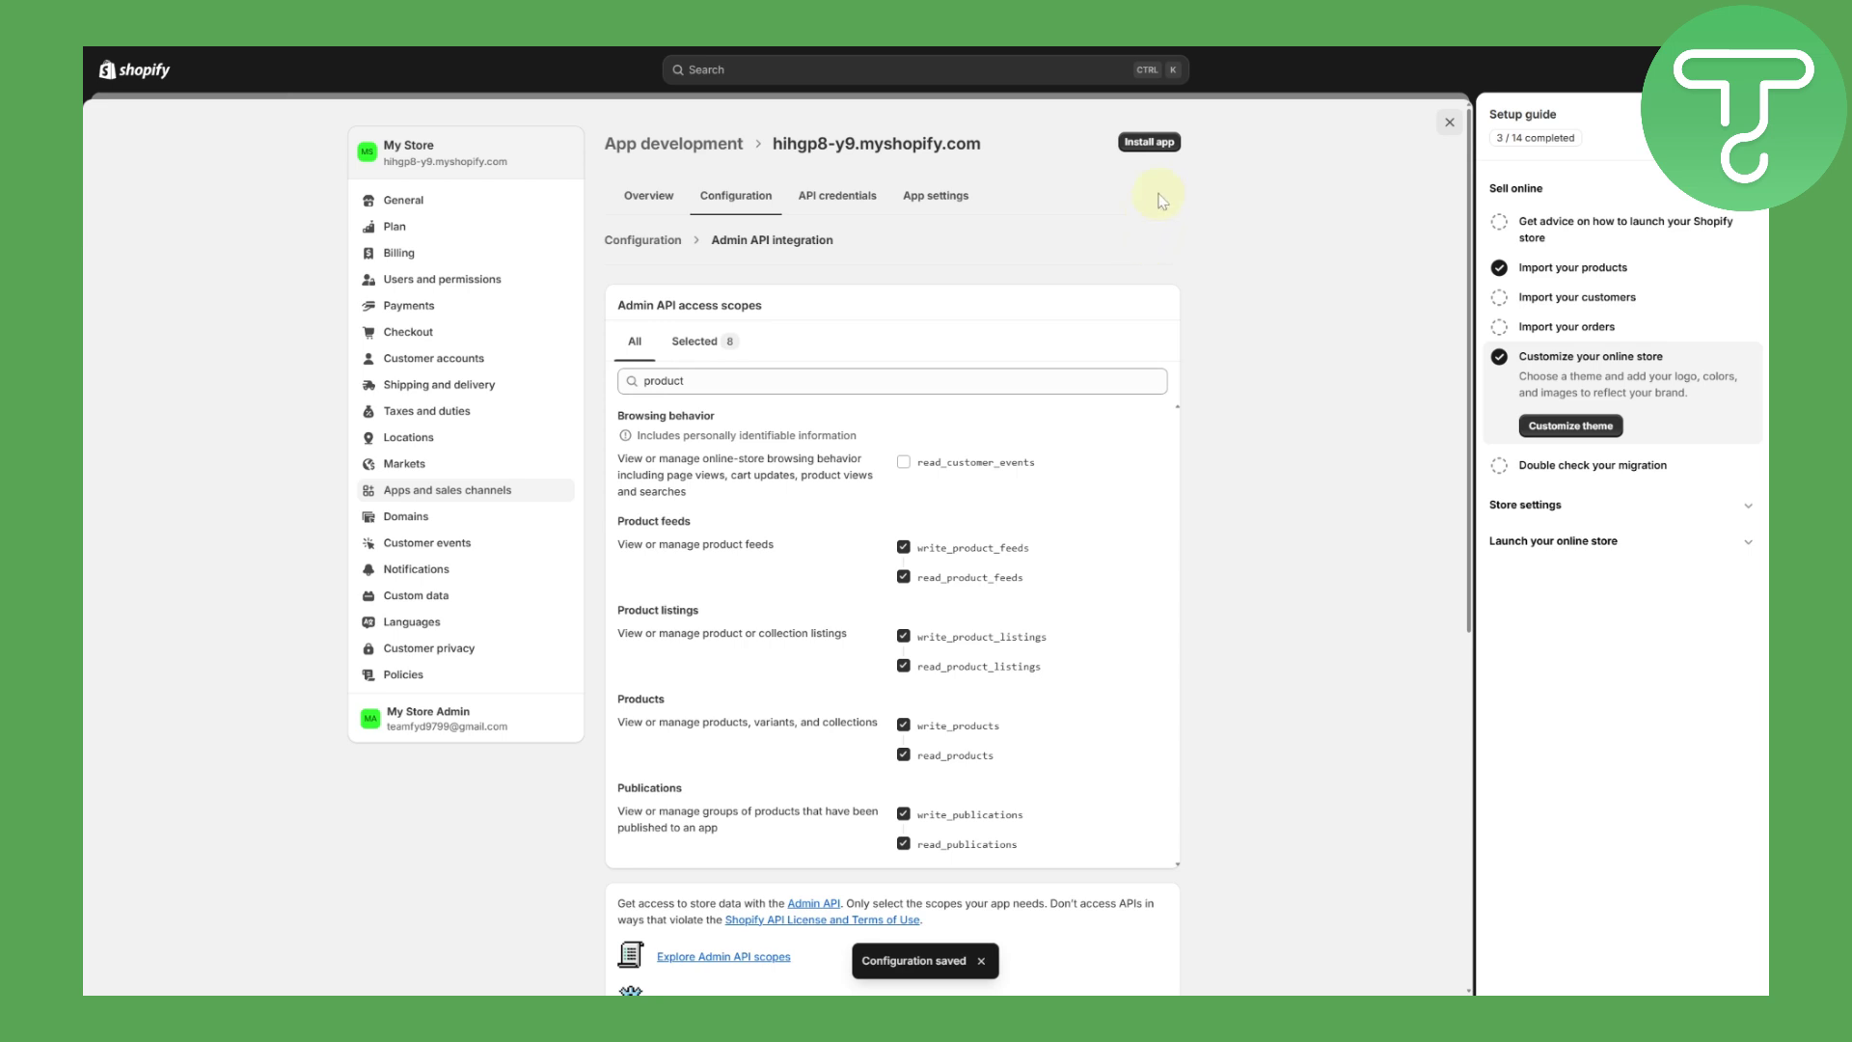
Install the custom app on My Store, confirming the installation dialog
click(1148, 144)
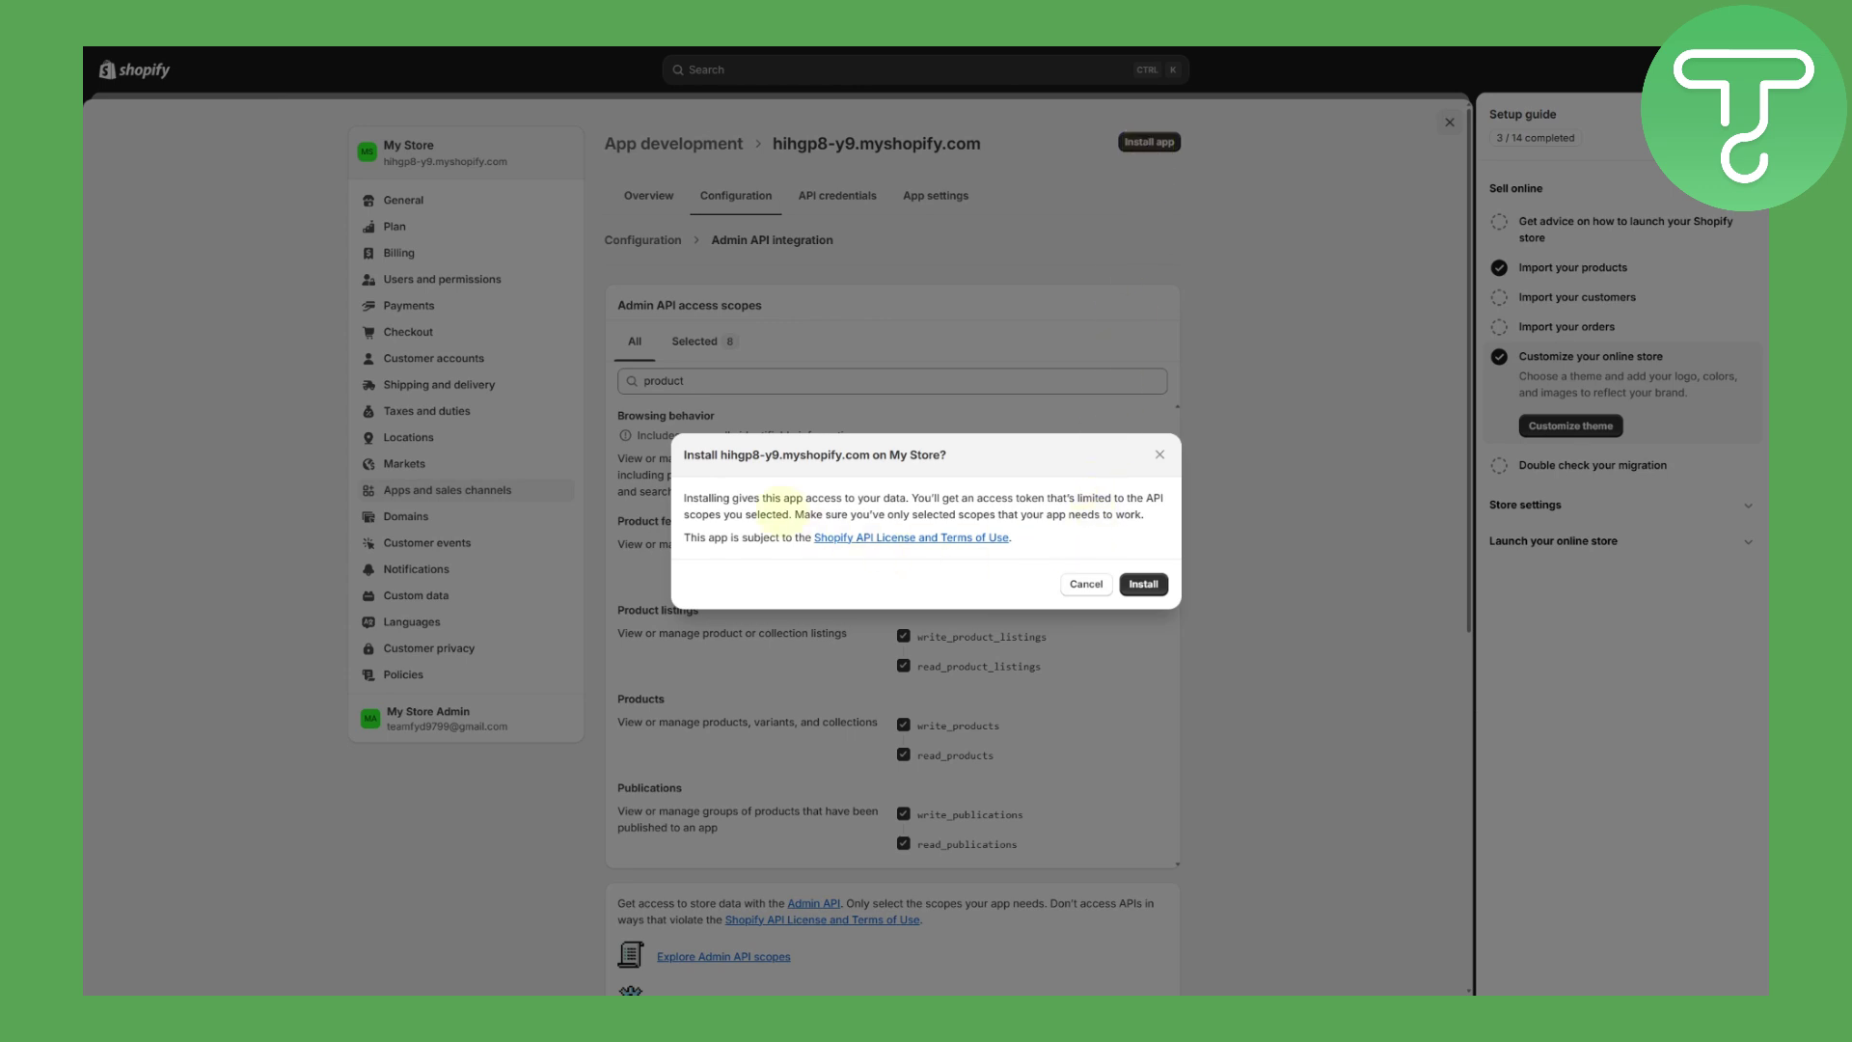
click(1141, 584)
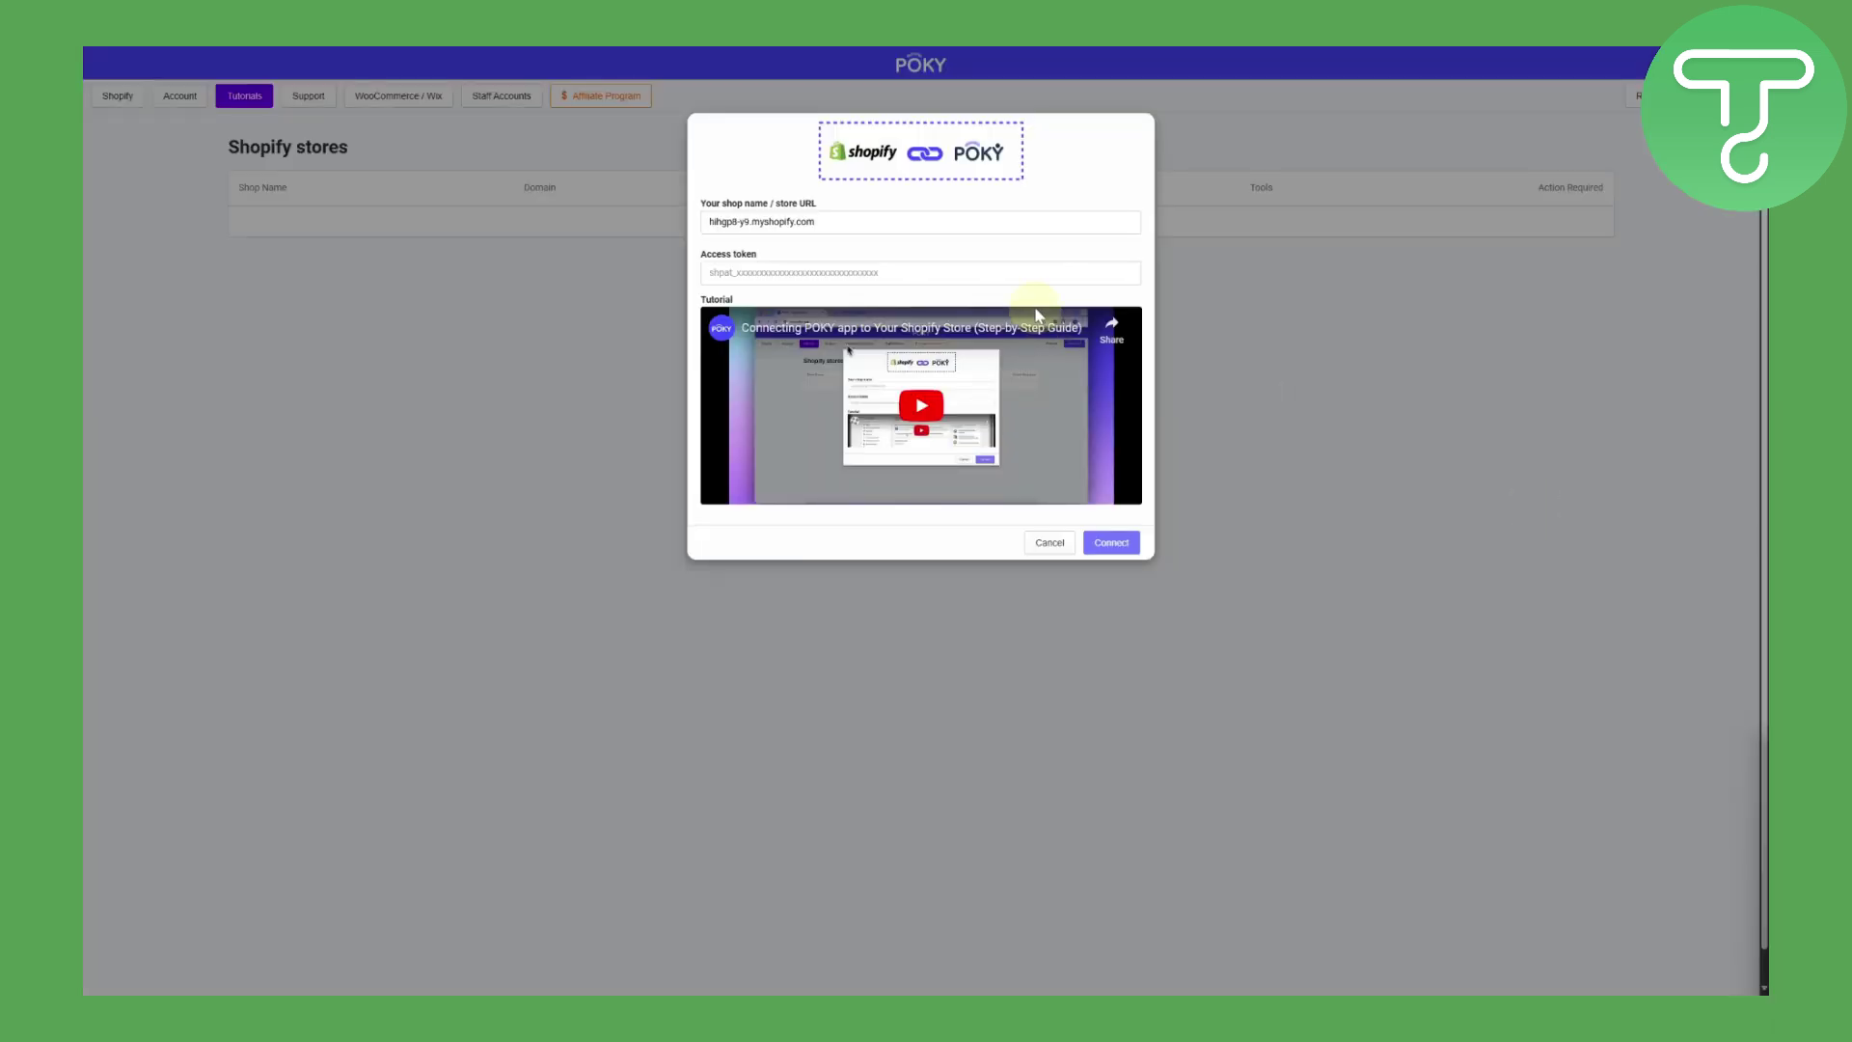
Paste the app's access token into POKY's form and connect the Shopify store
click(805, 270)
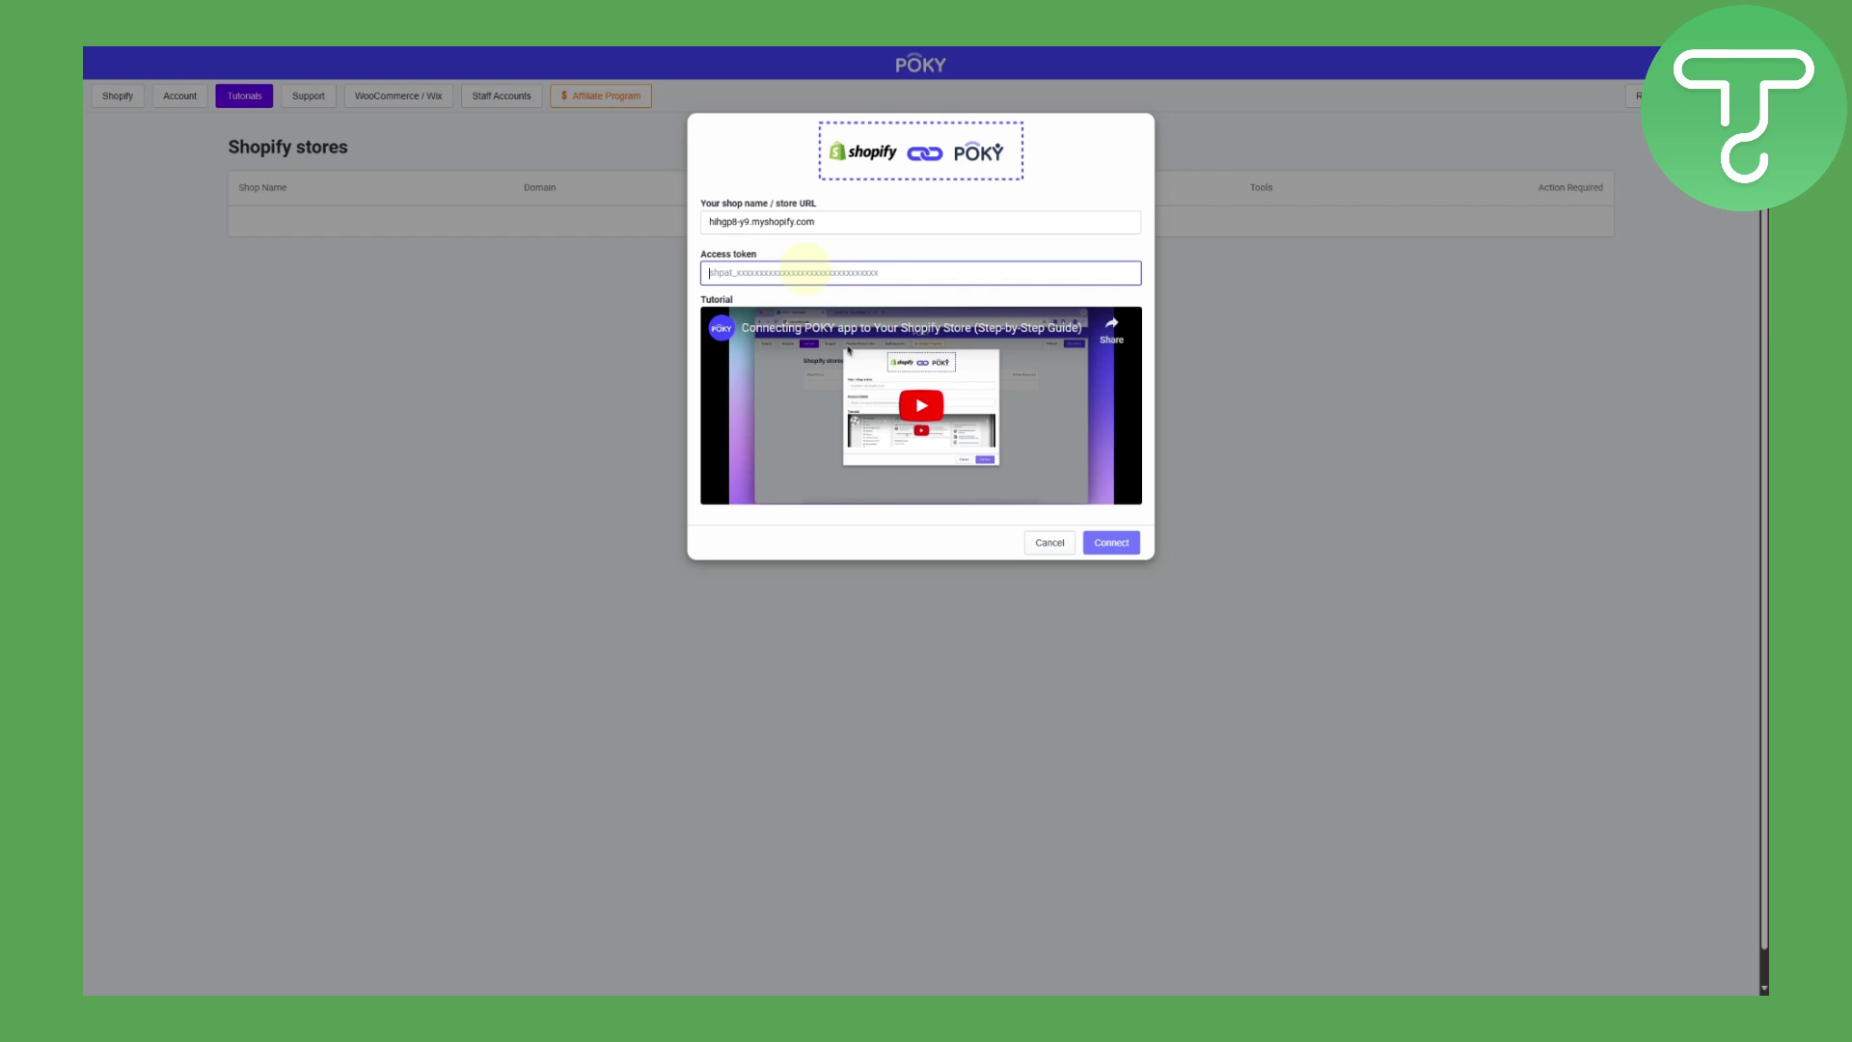
key(ctrl+v)
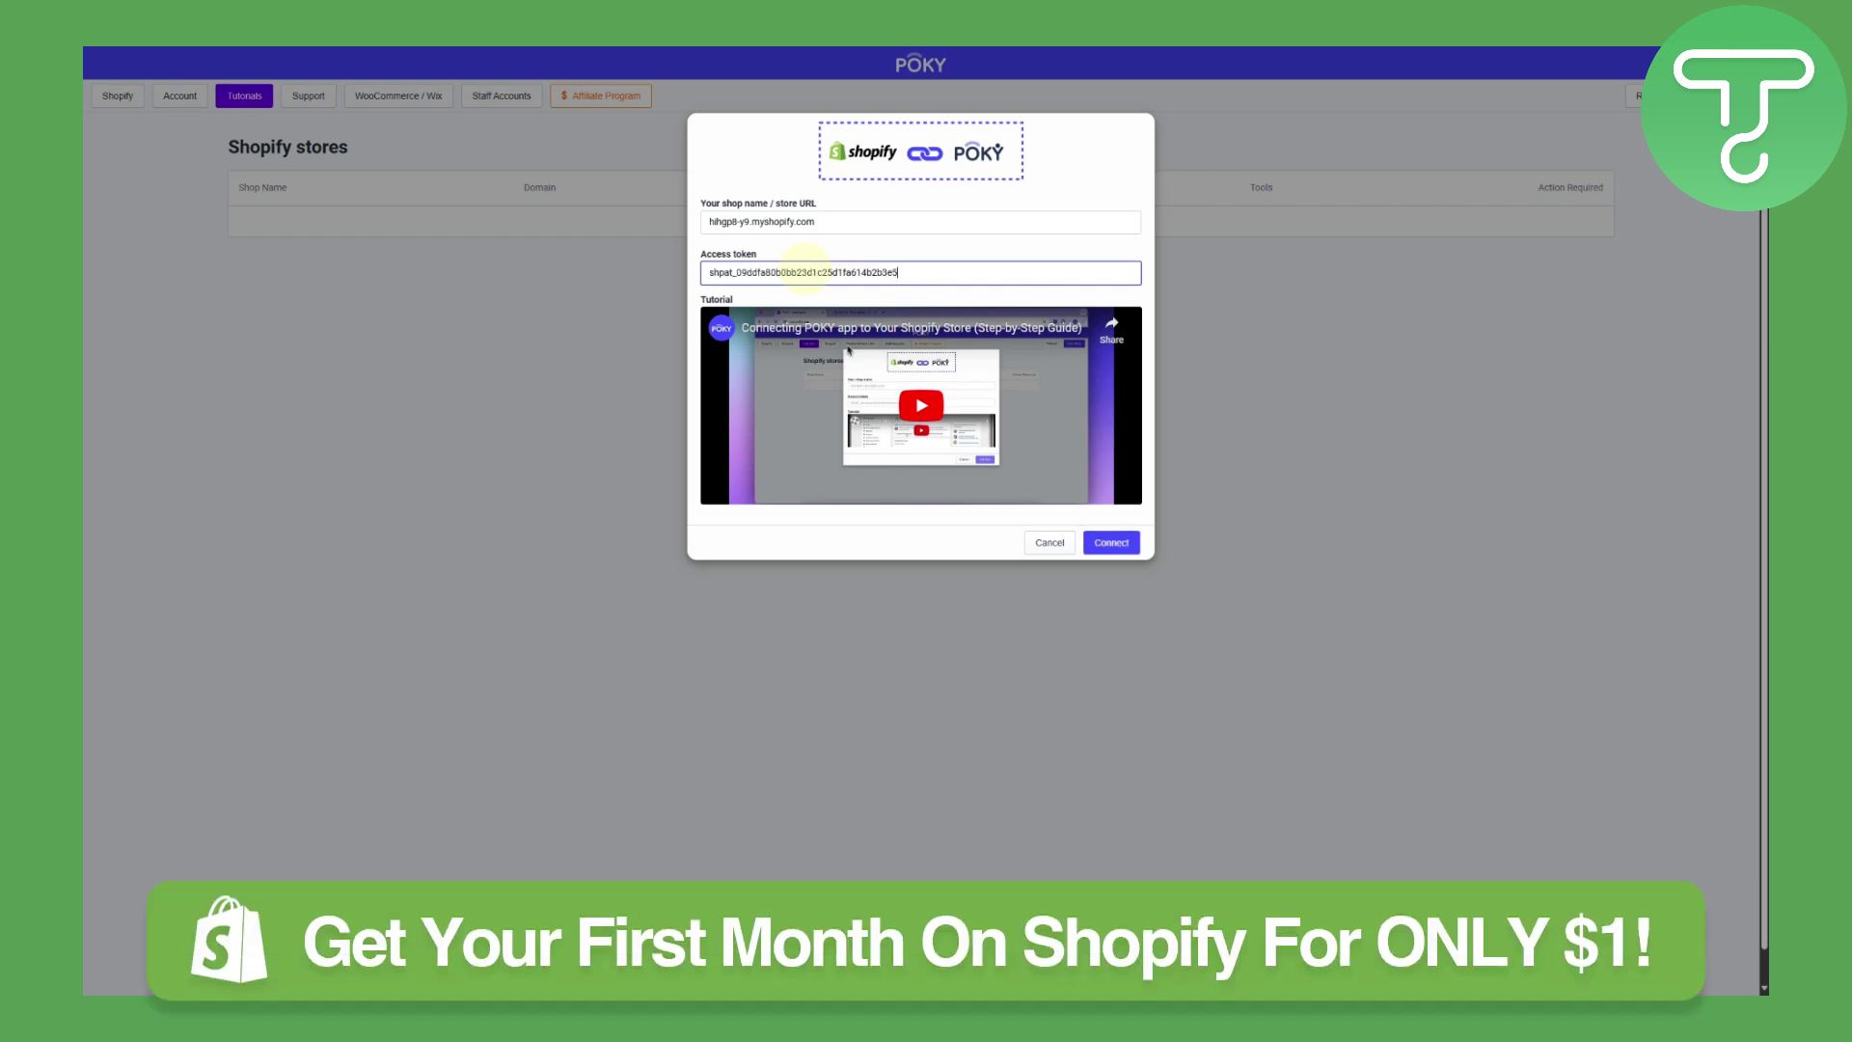
click(1114, 543)
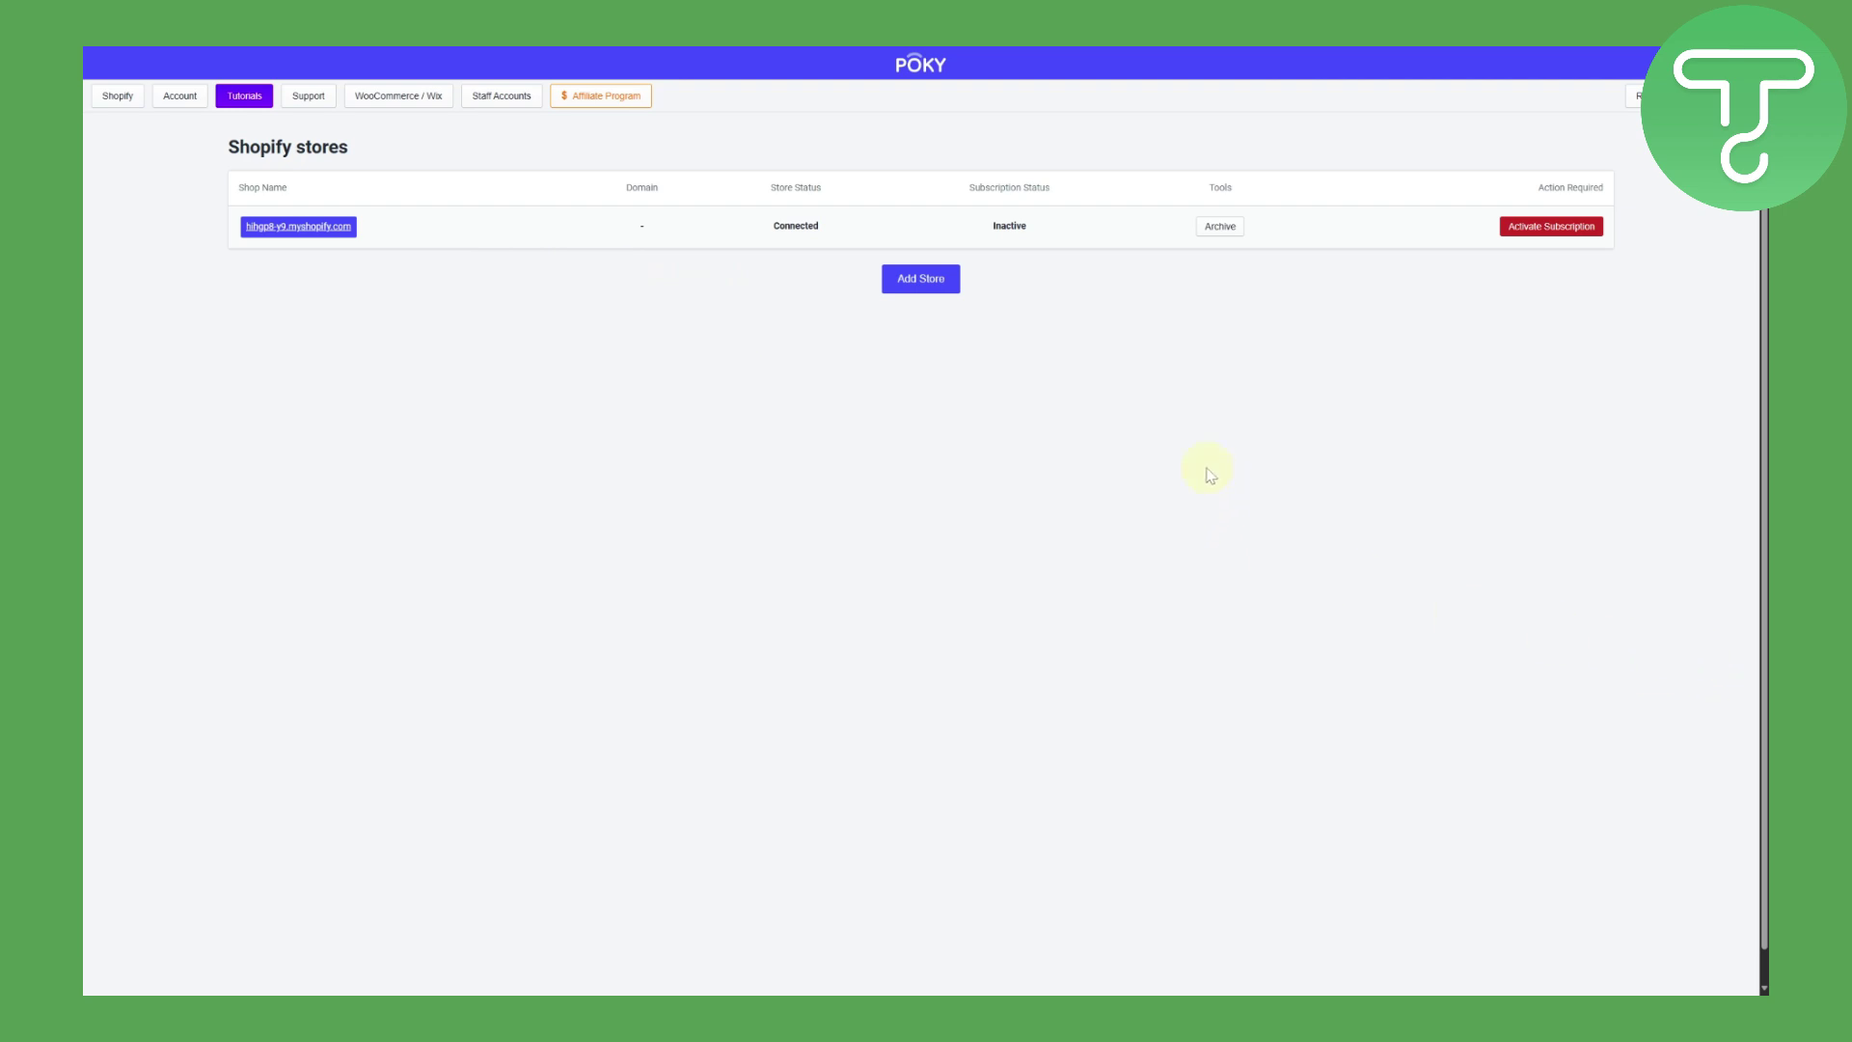
Visit POKY's Account page, then go back to the Shopify stores list and admin home
click(118, 99)
click(181, 99)
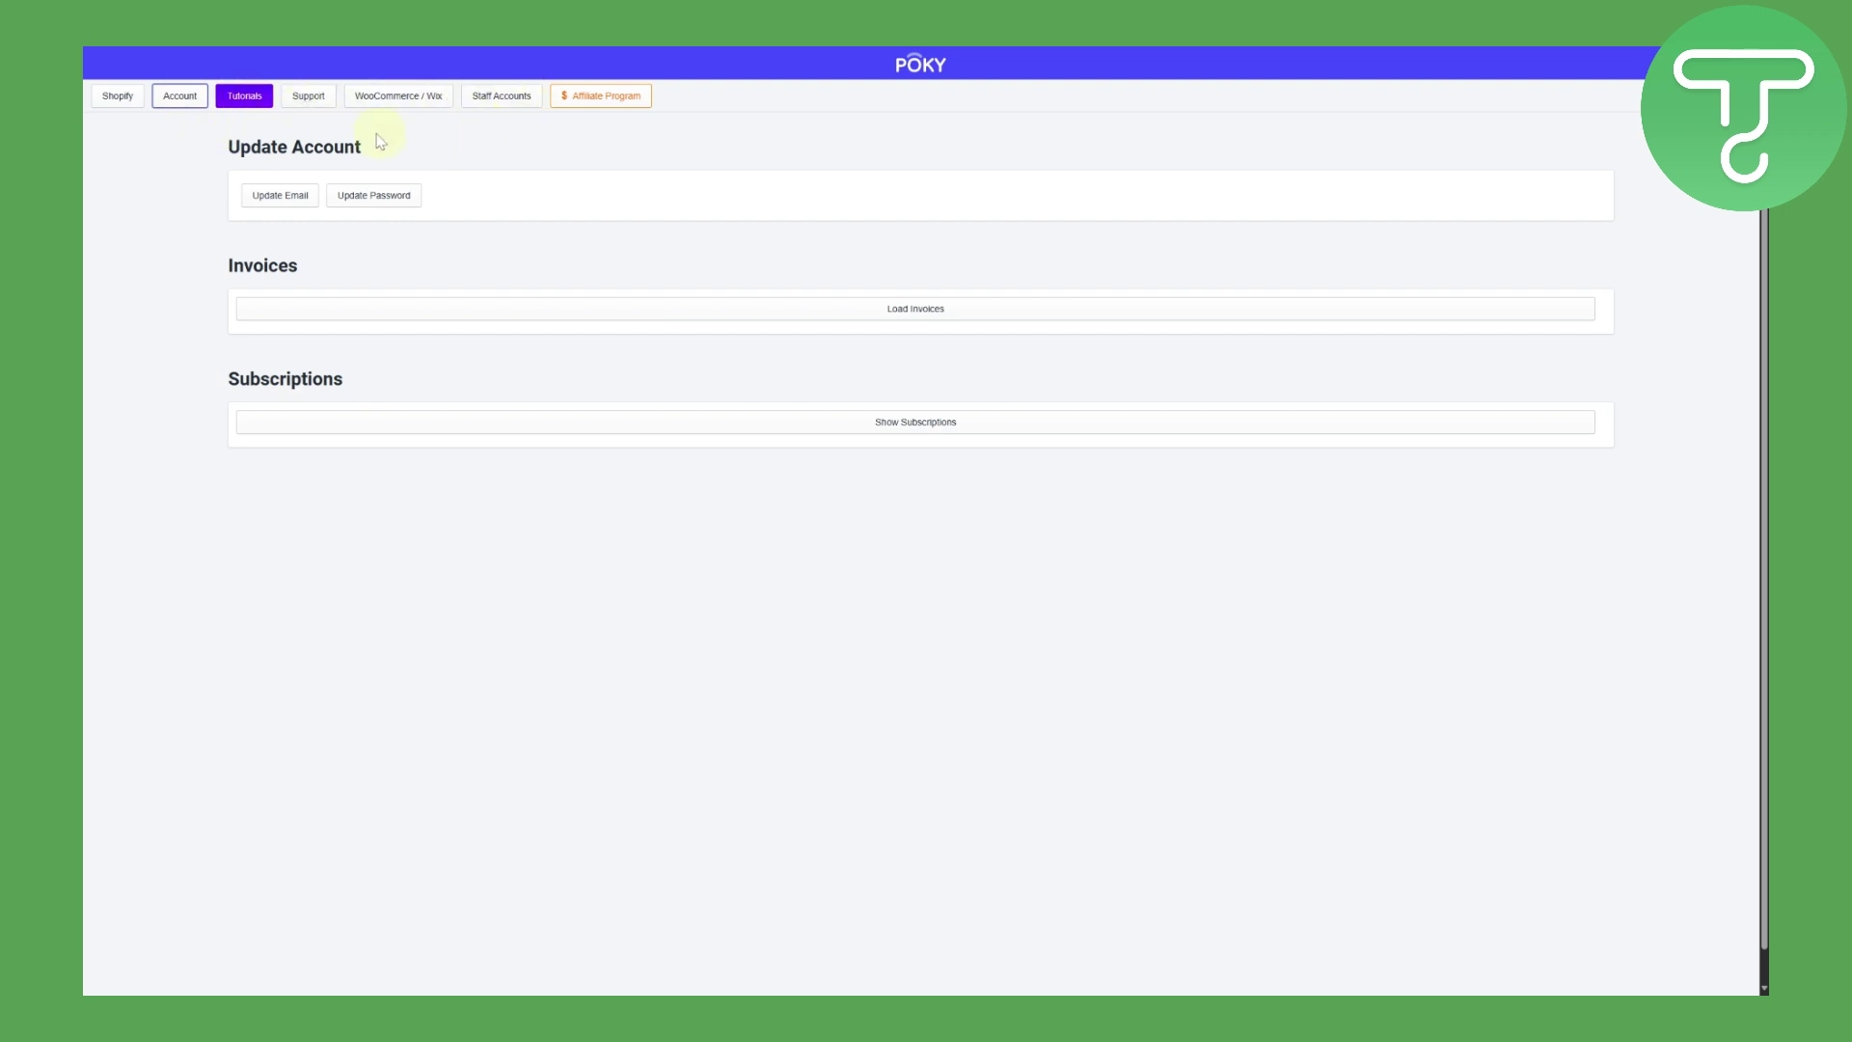
click(118, 100)
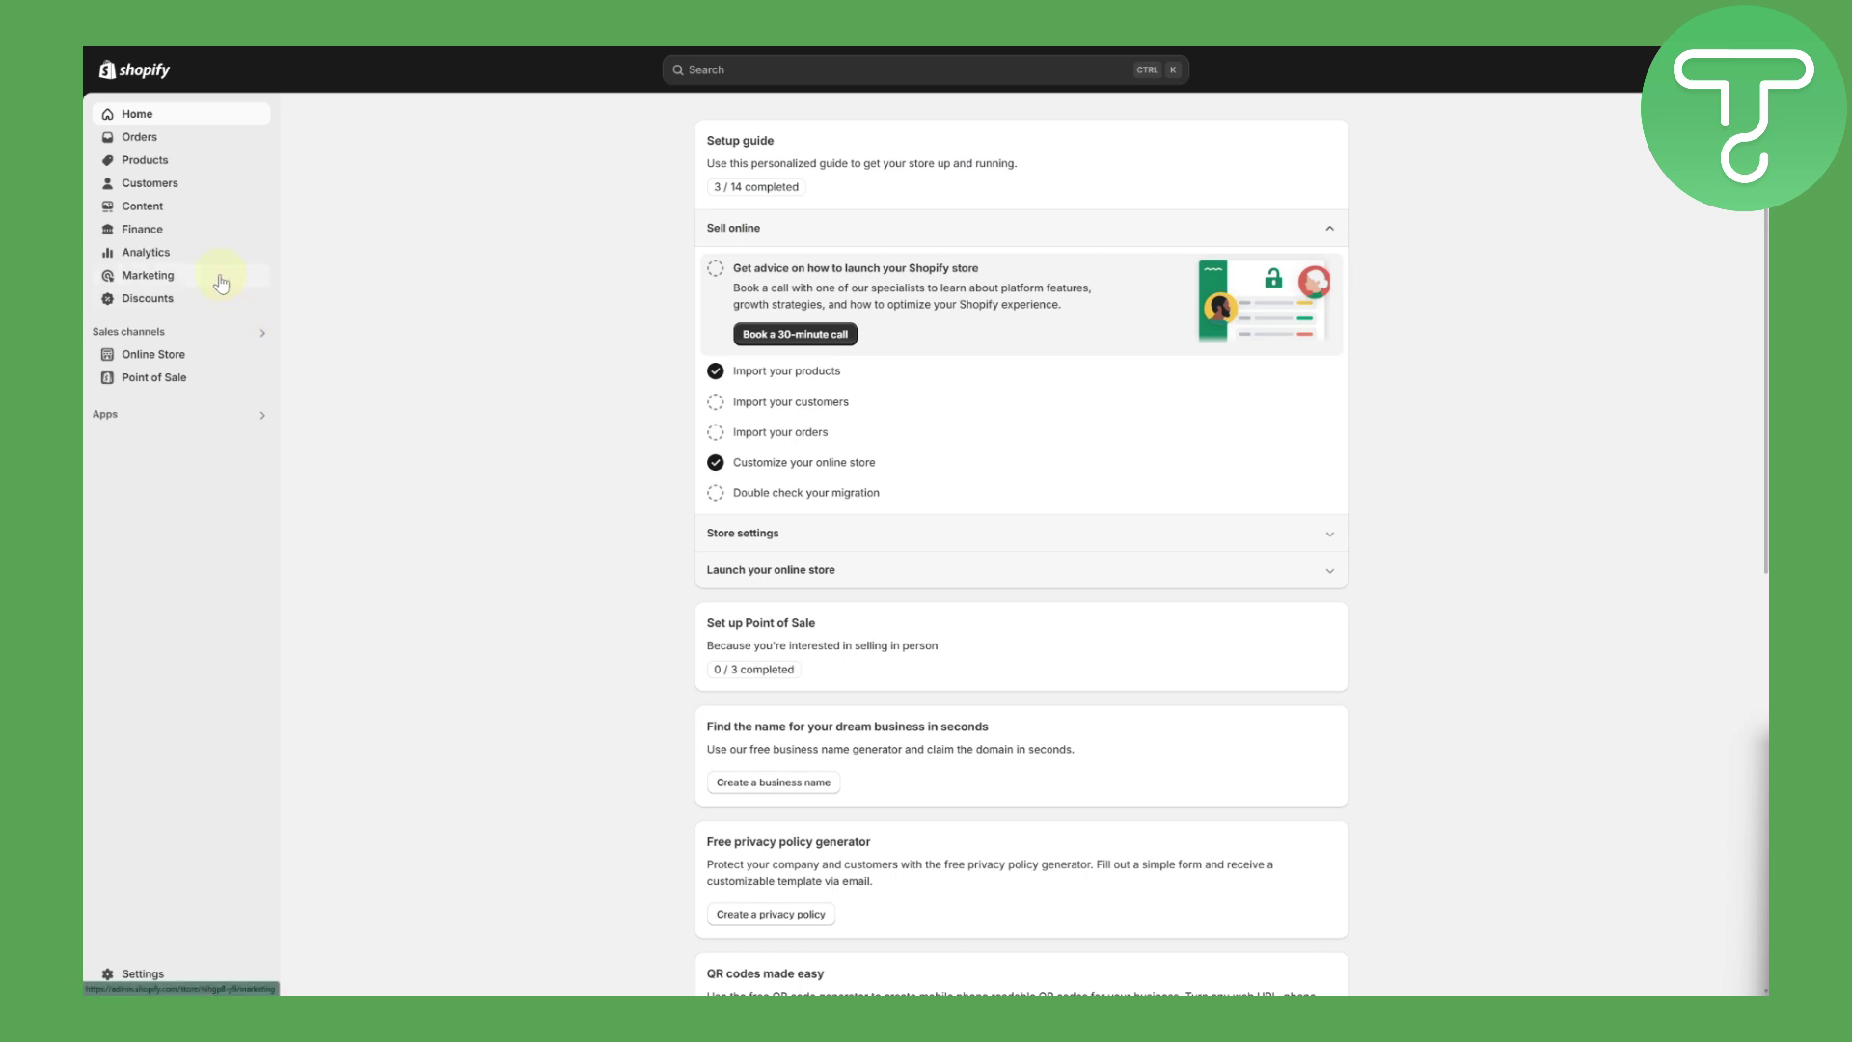
click(162, 162)
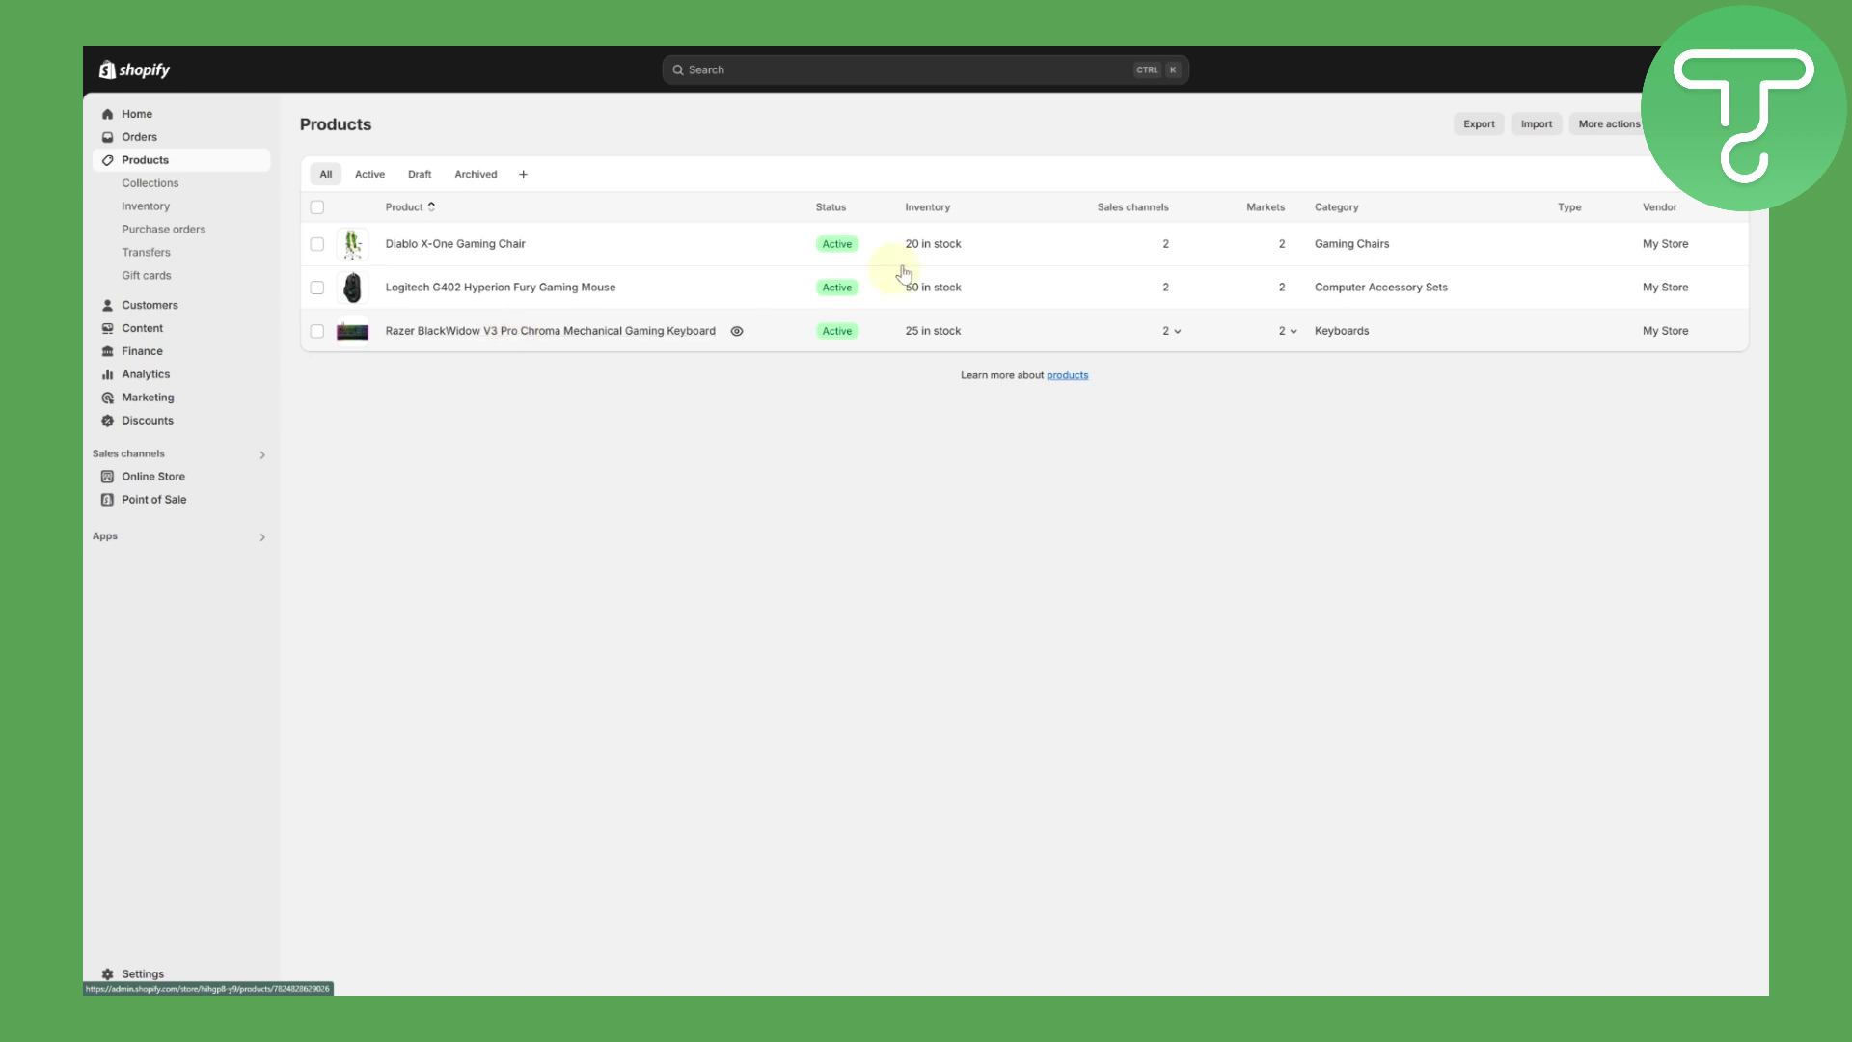
mouse_move(923, 44)
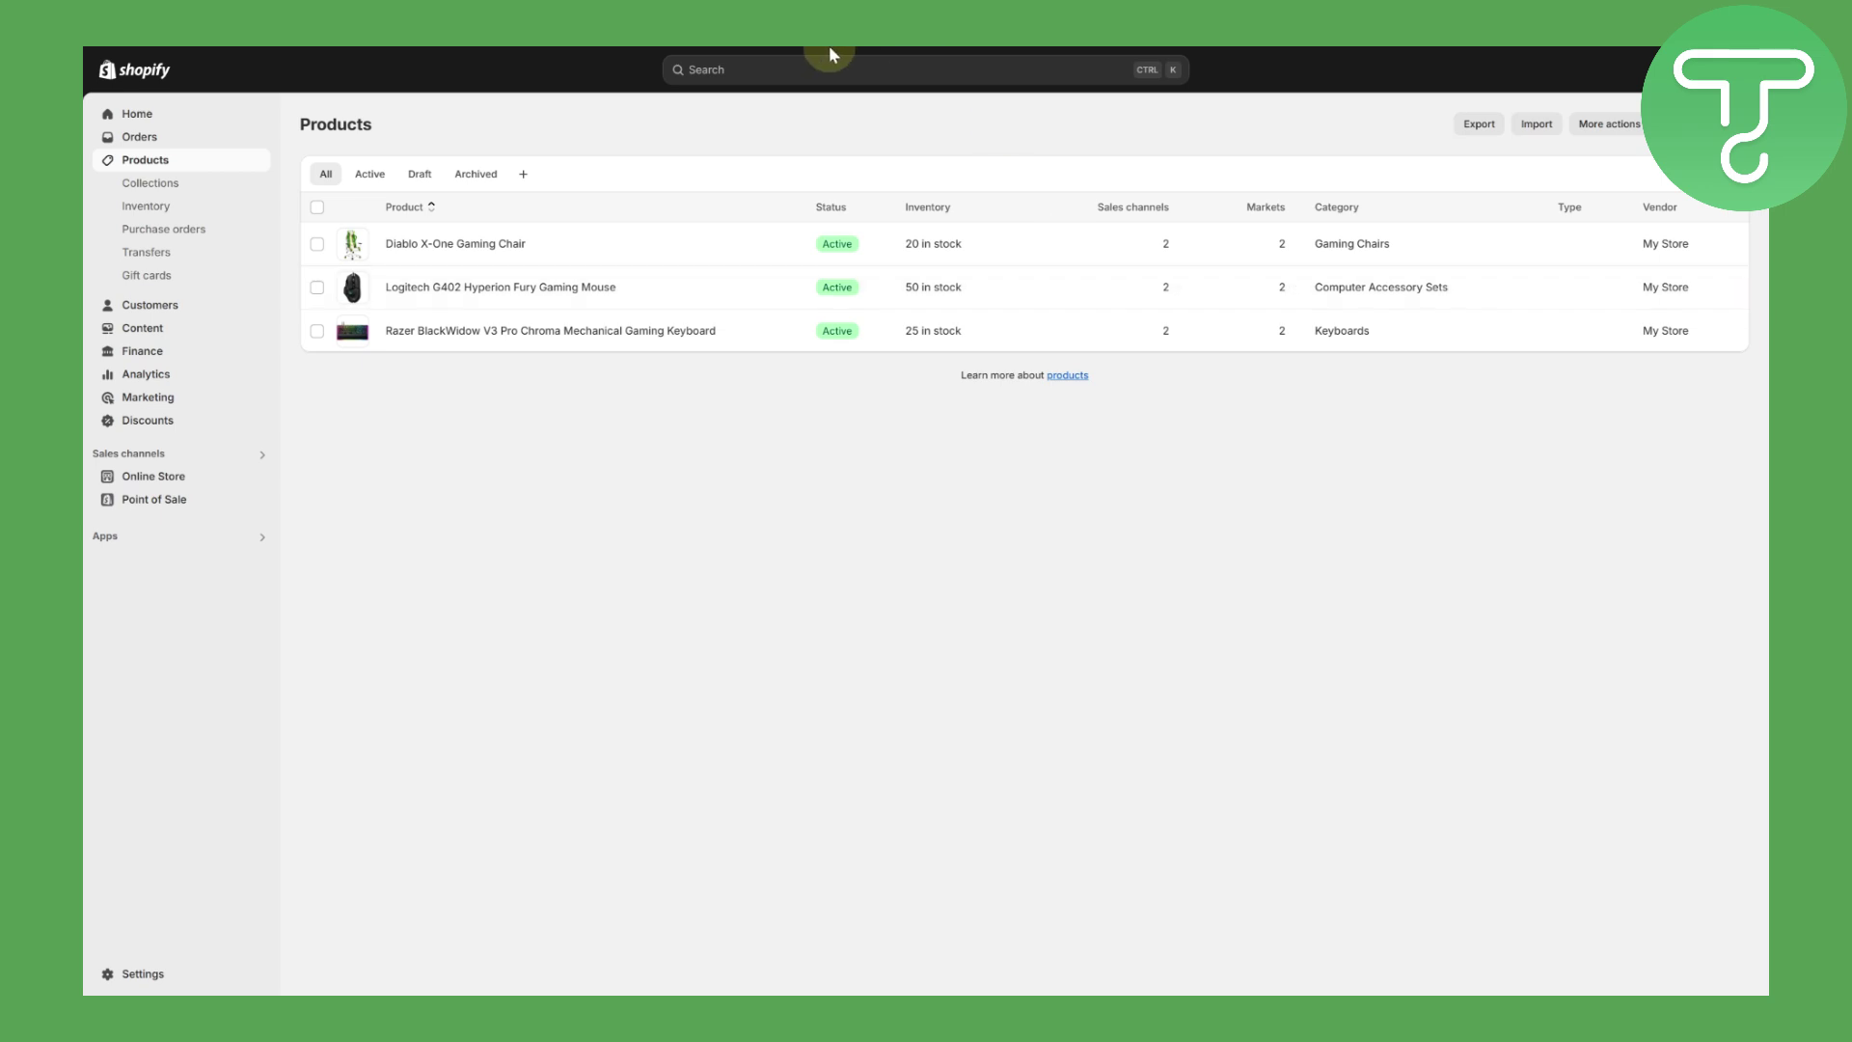
mouse_move(830, 44)
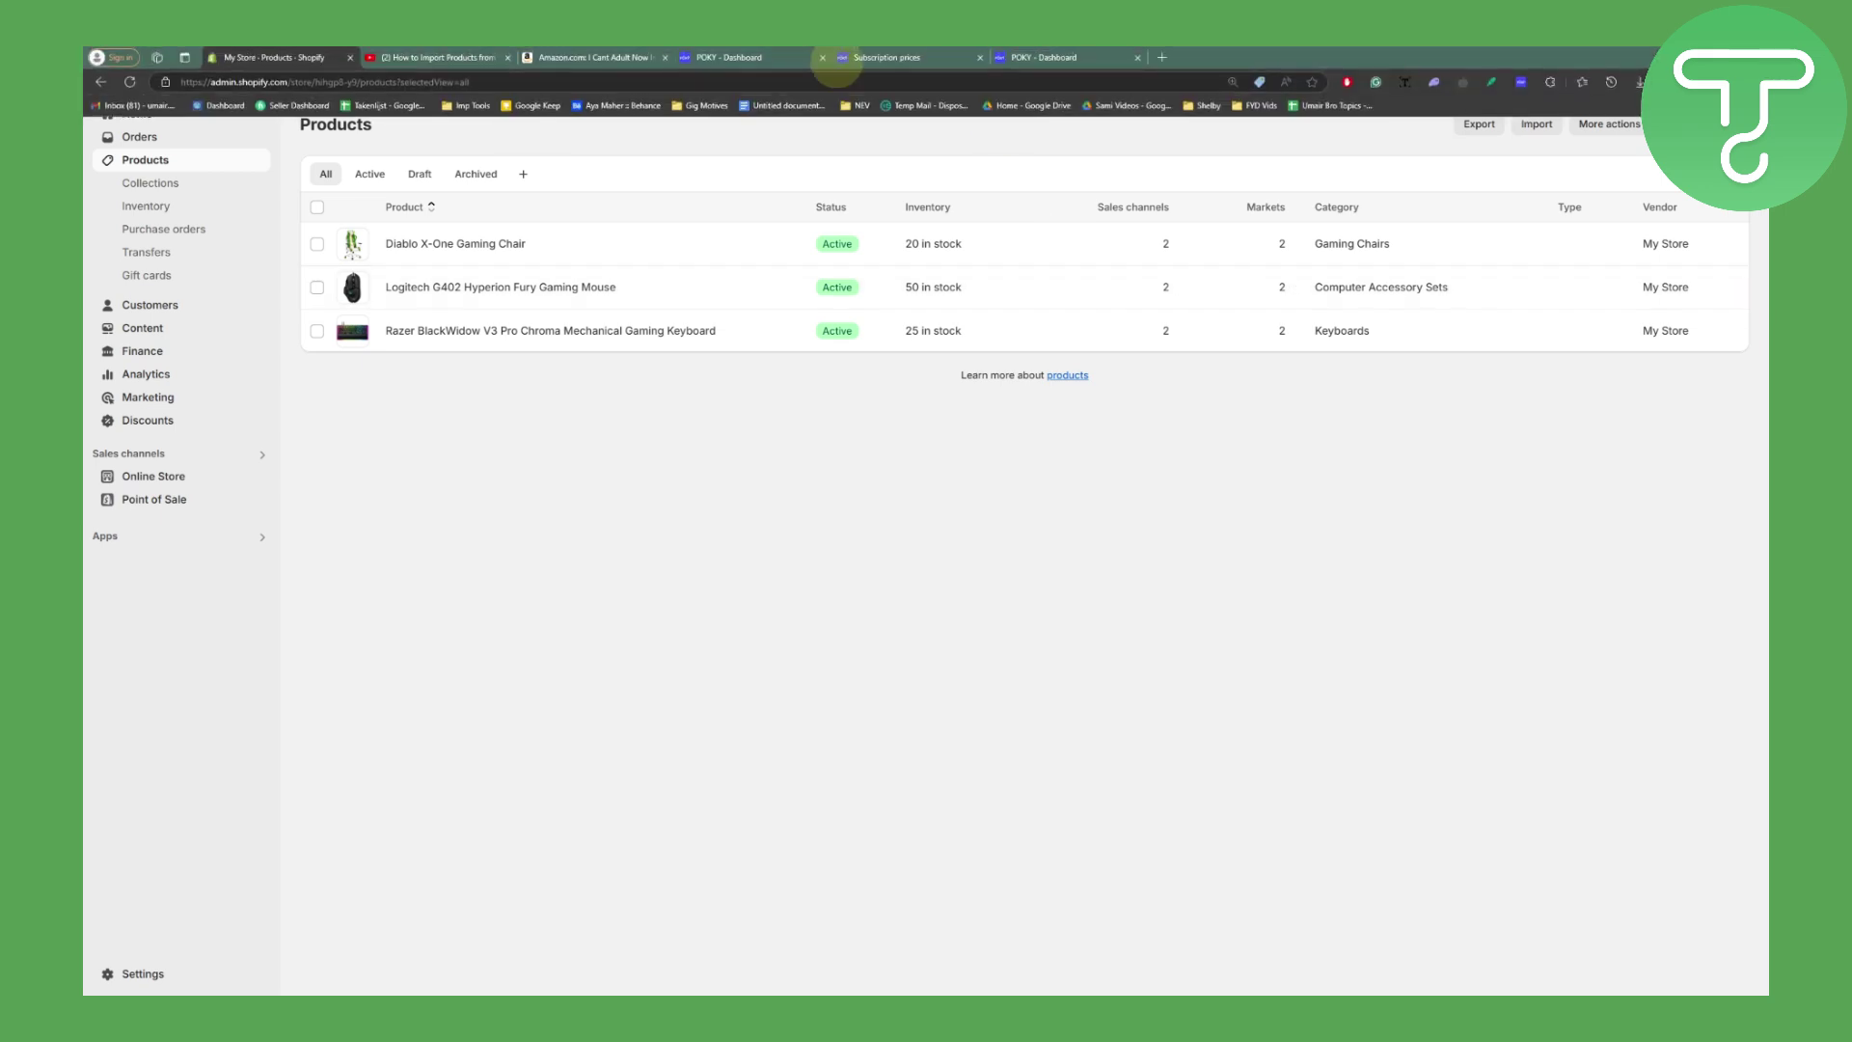
Show Amazon's Heather Black 'Im Gaming' Funny Novelty Hats cap page in fullscreen
click(600, 55)
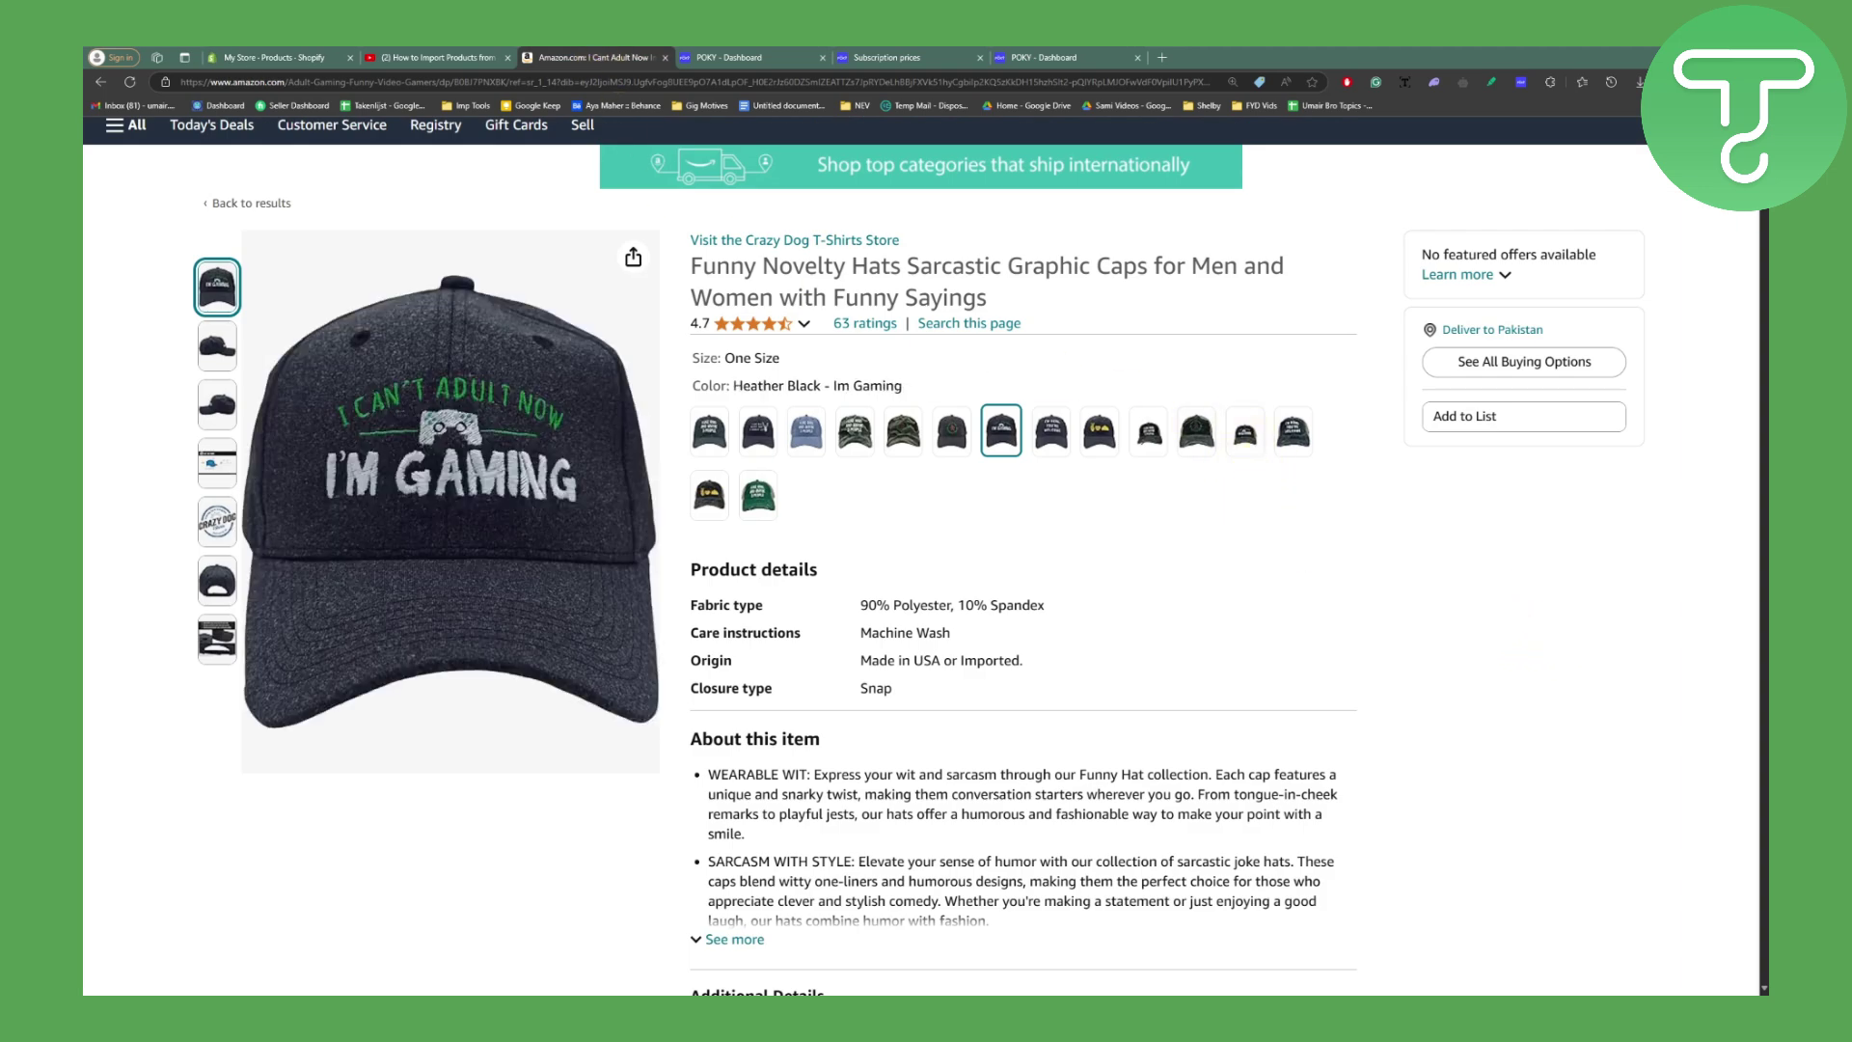
scroll(1217, 525, down, 1)
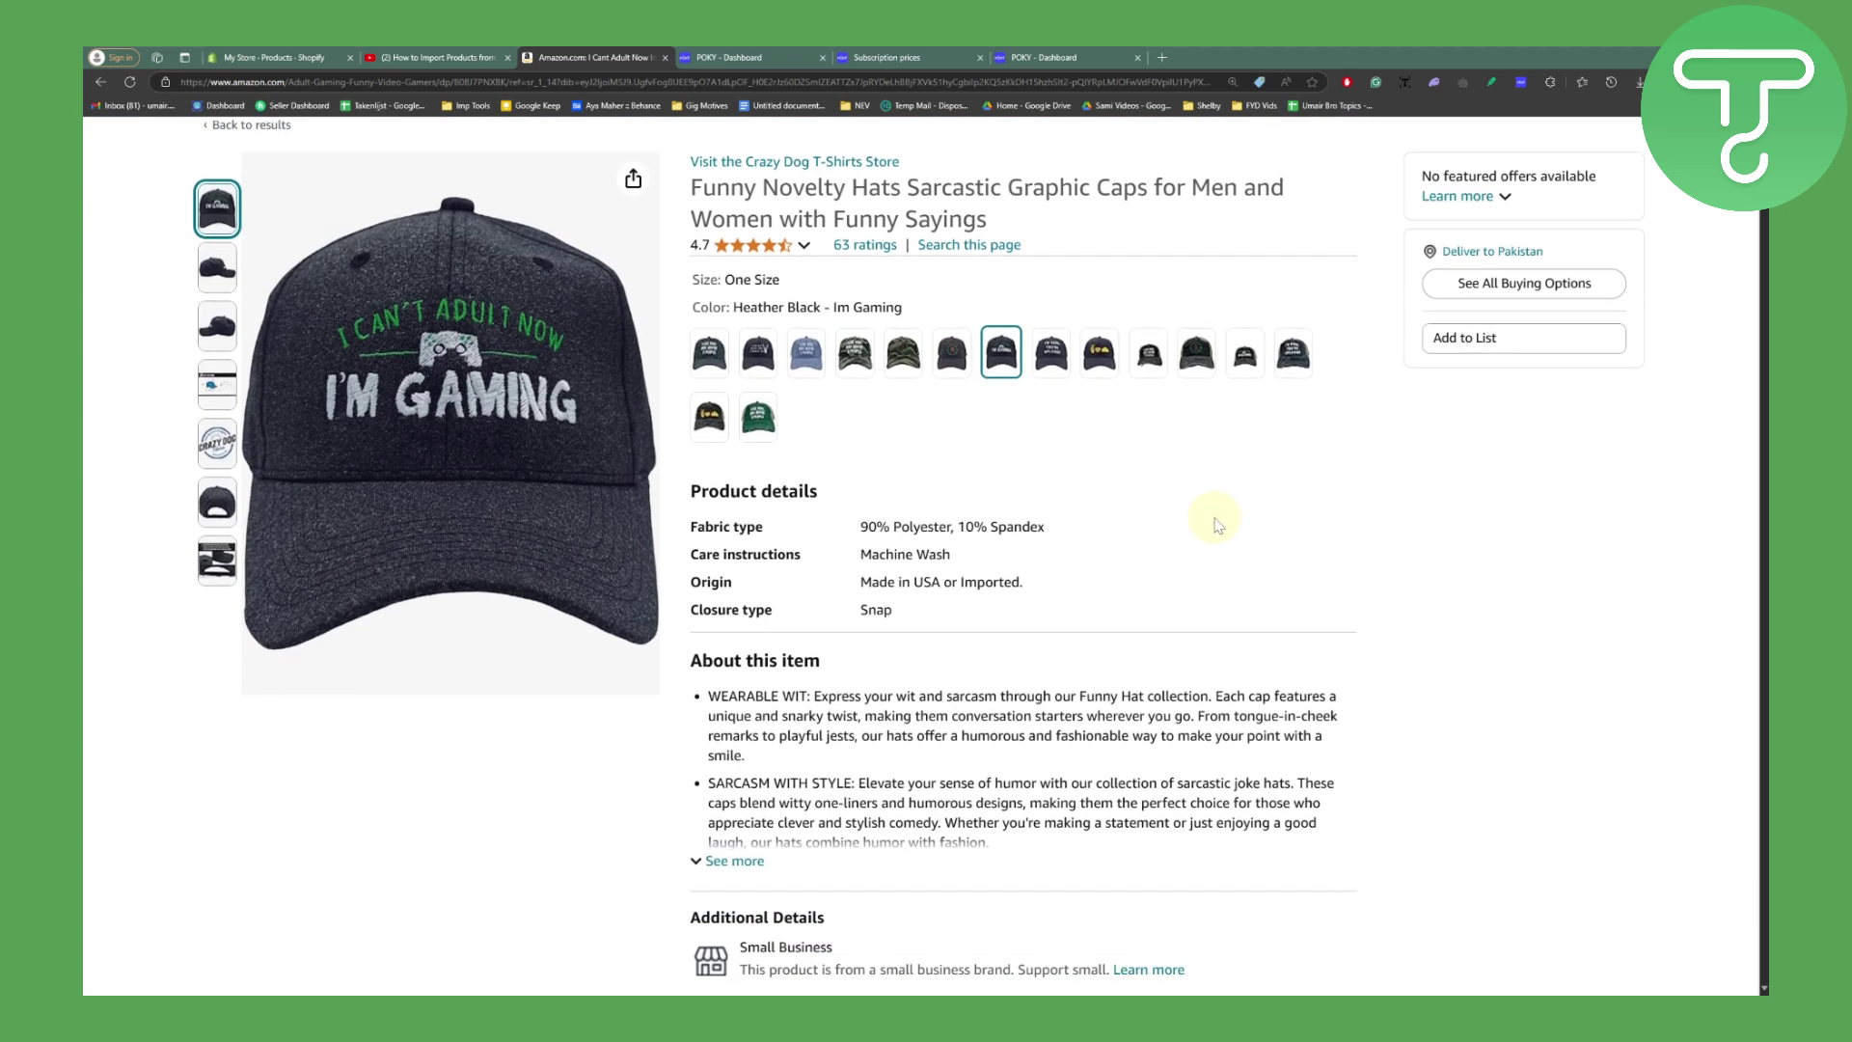
key(F11)
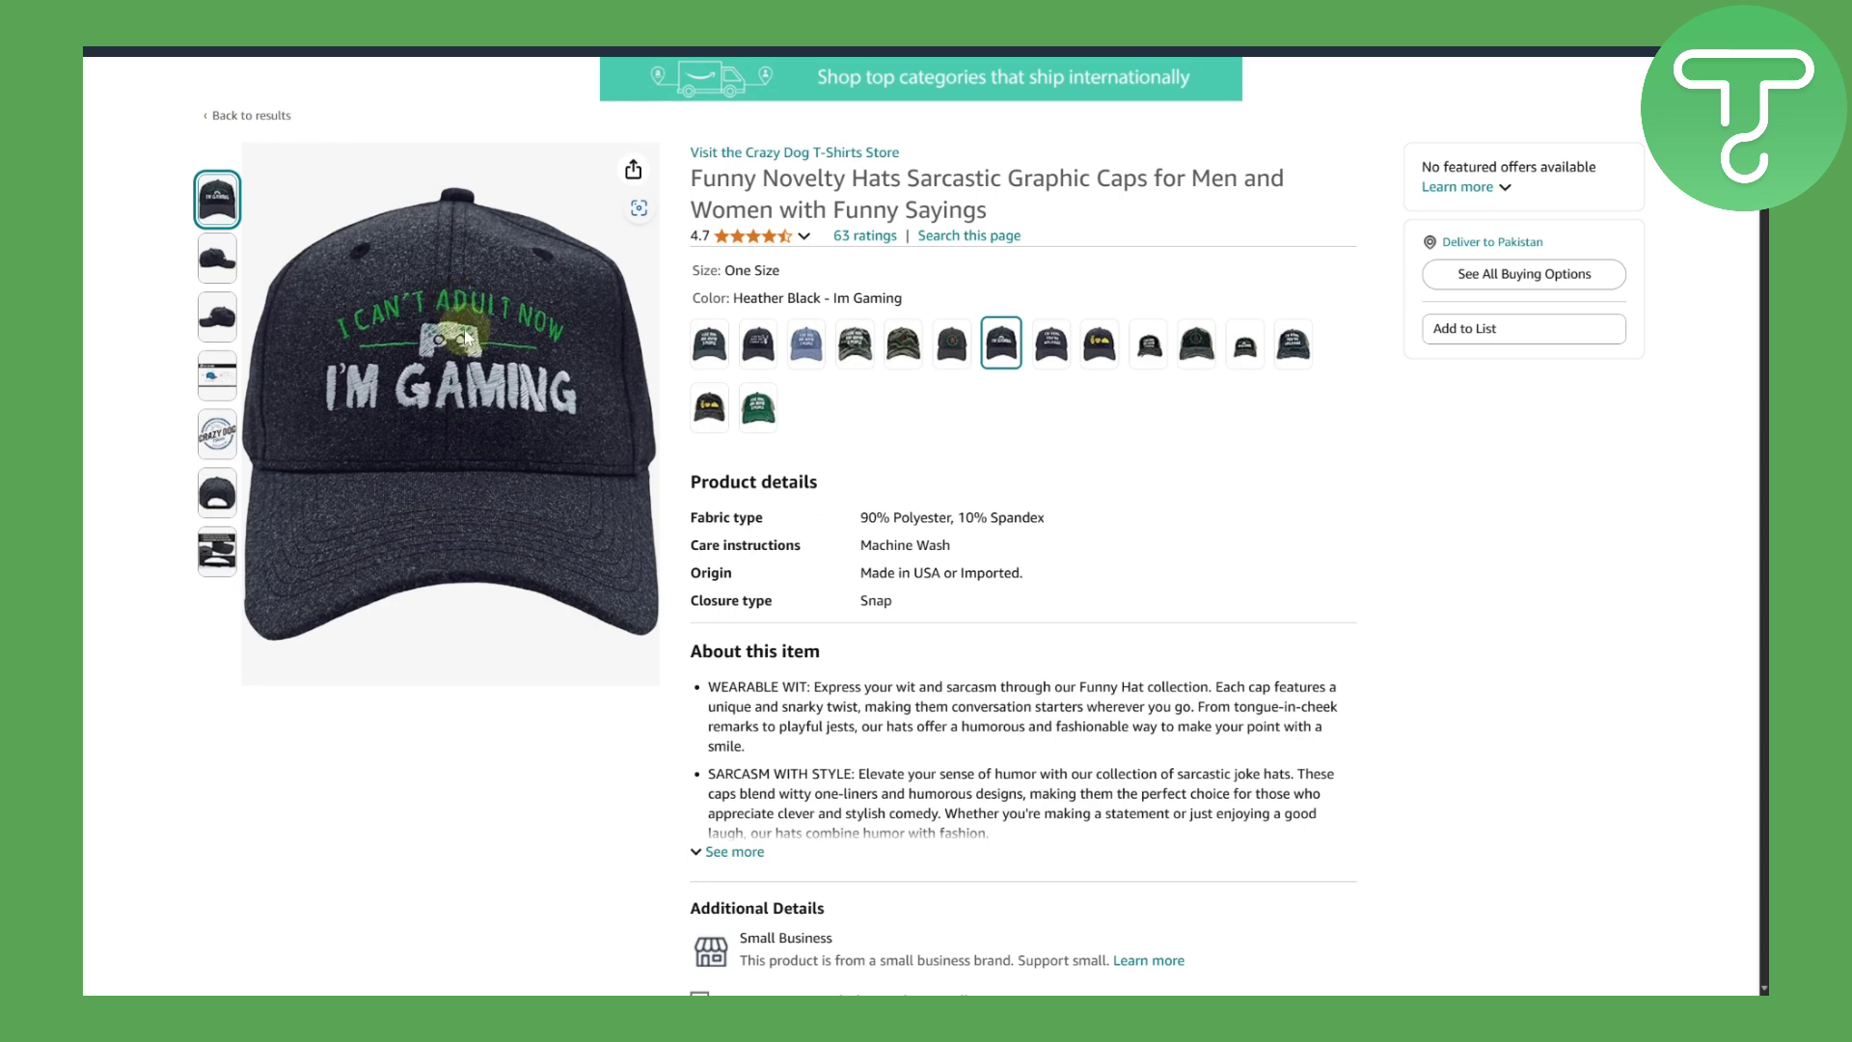
Glance at POKY's $2.95/month subscription checkout, then return to the Shopify stores dashboard
click(897, 57)
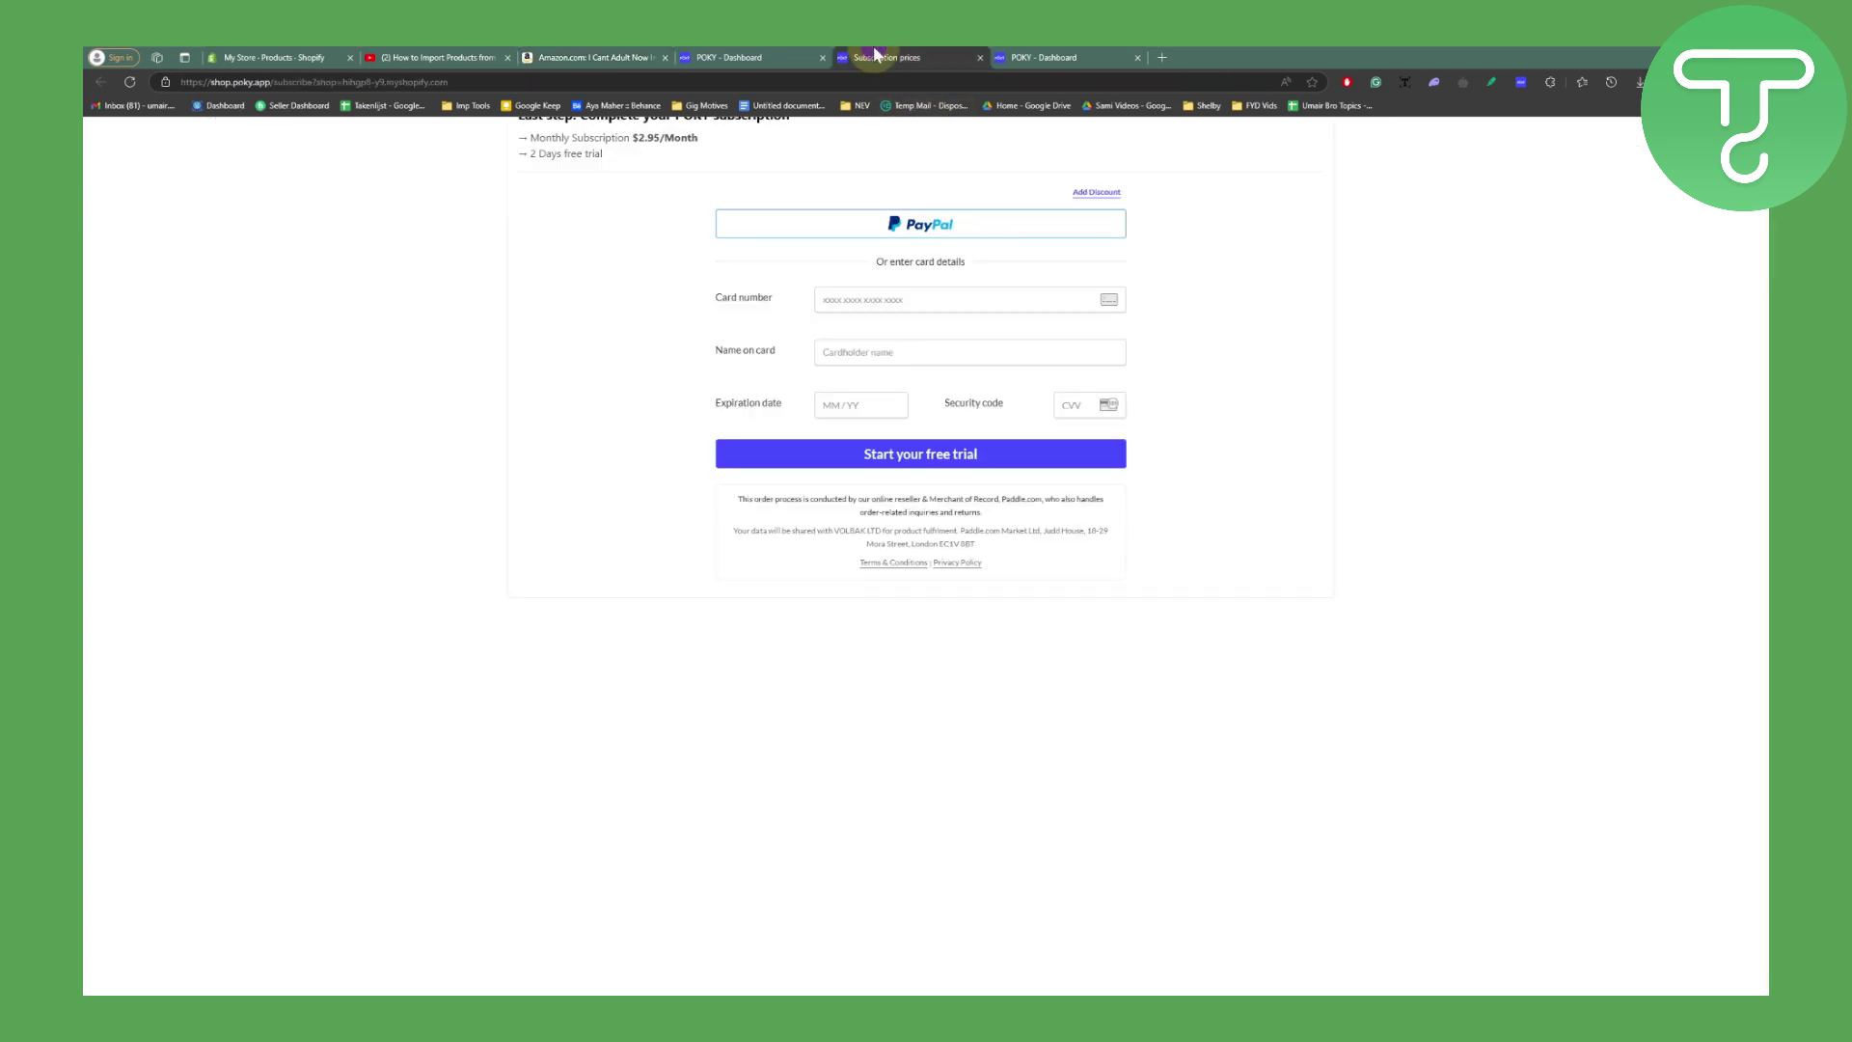
click(1105, 54)
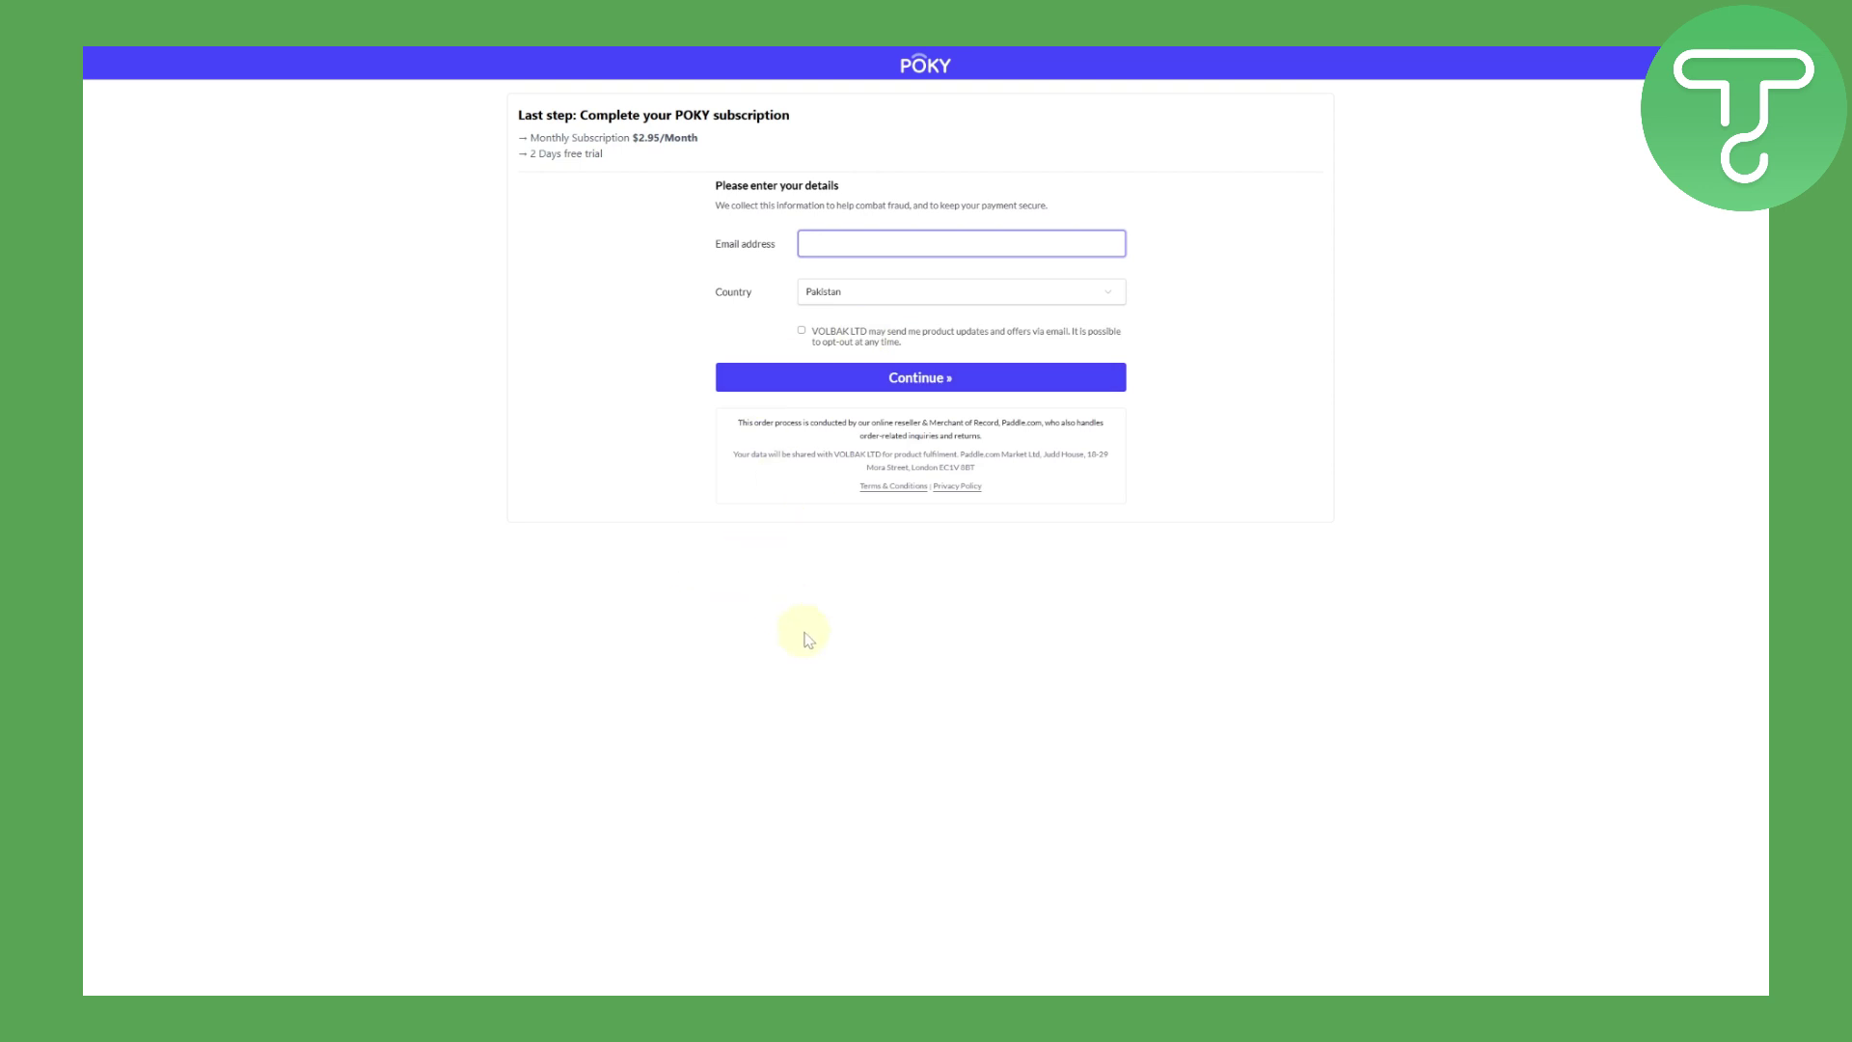
right_click(808, 640)
click(674, 594)
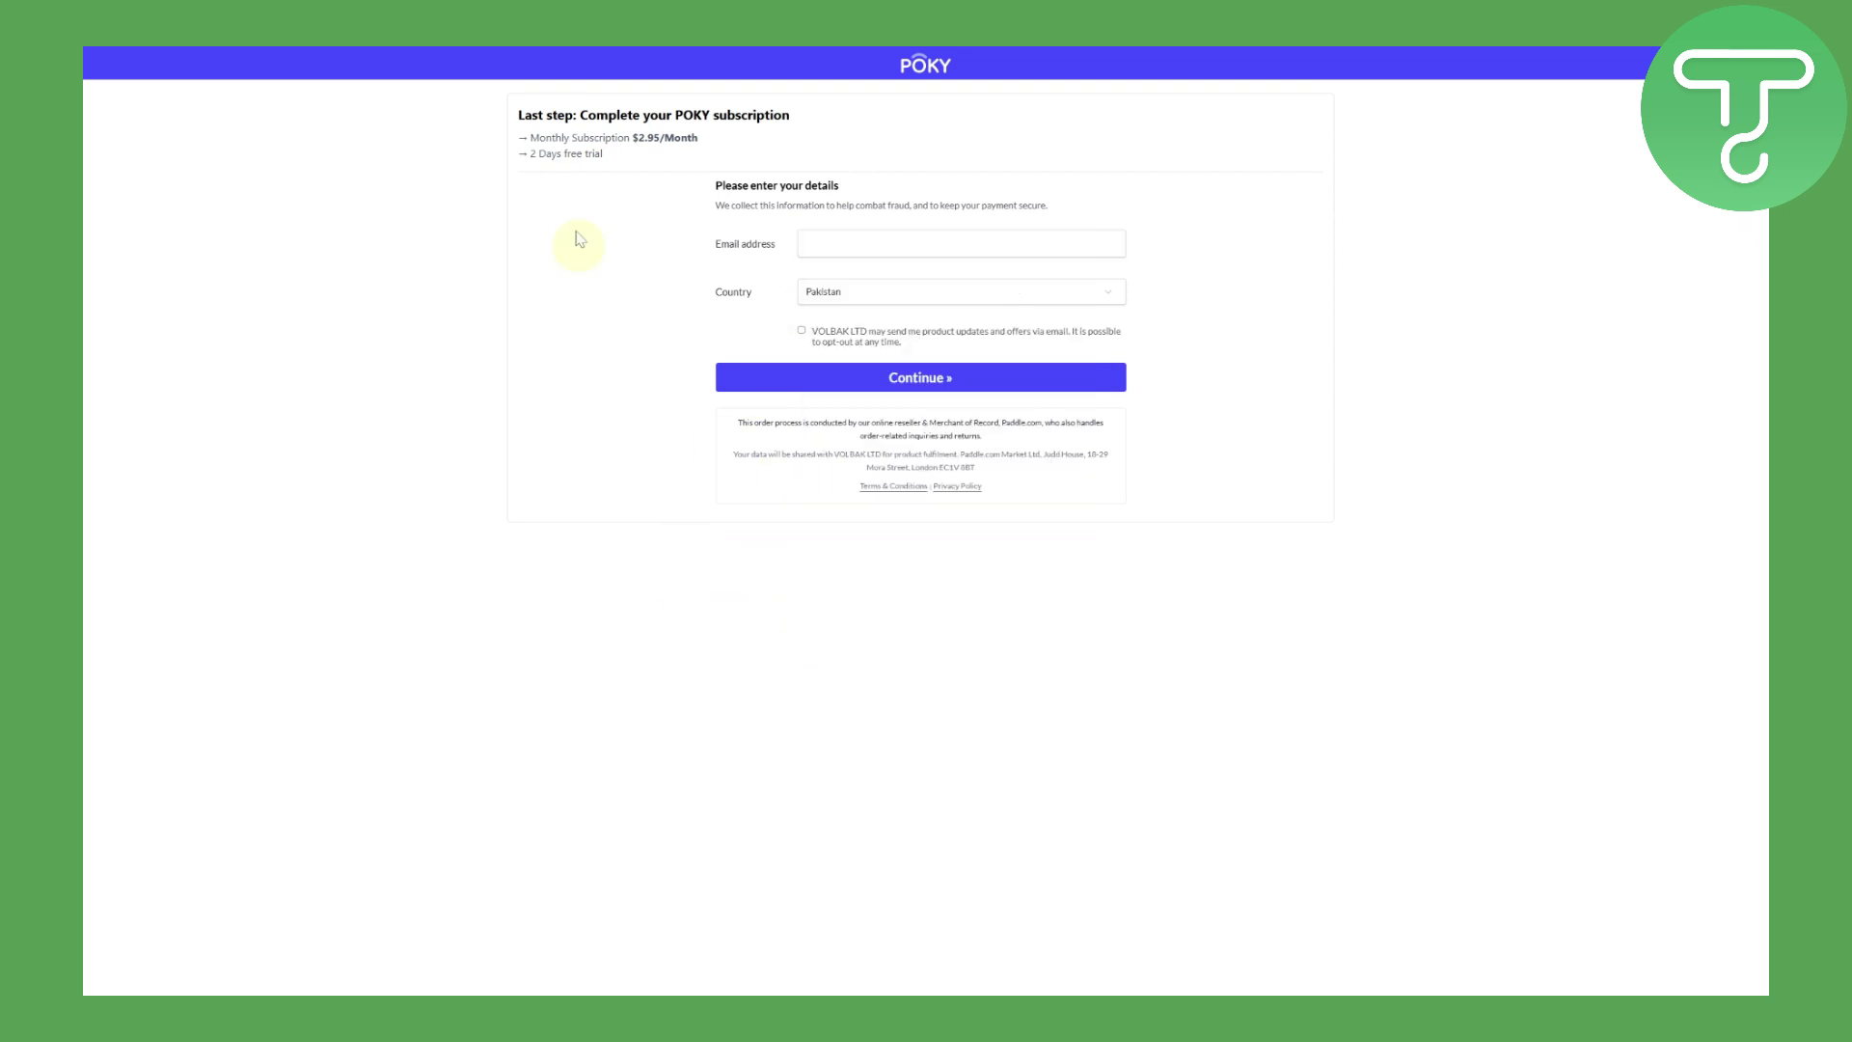
Bring the Amazon gaming cap product page back and view it full screen
click(1100, 55)
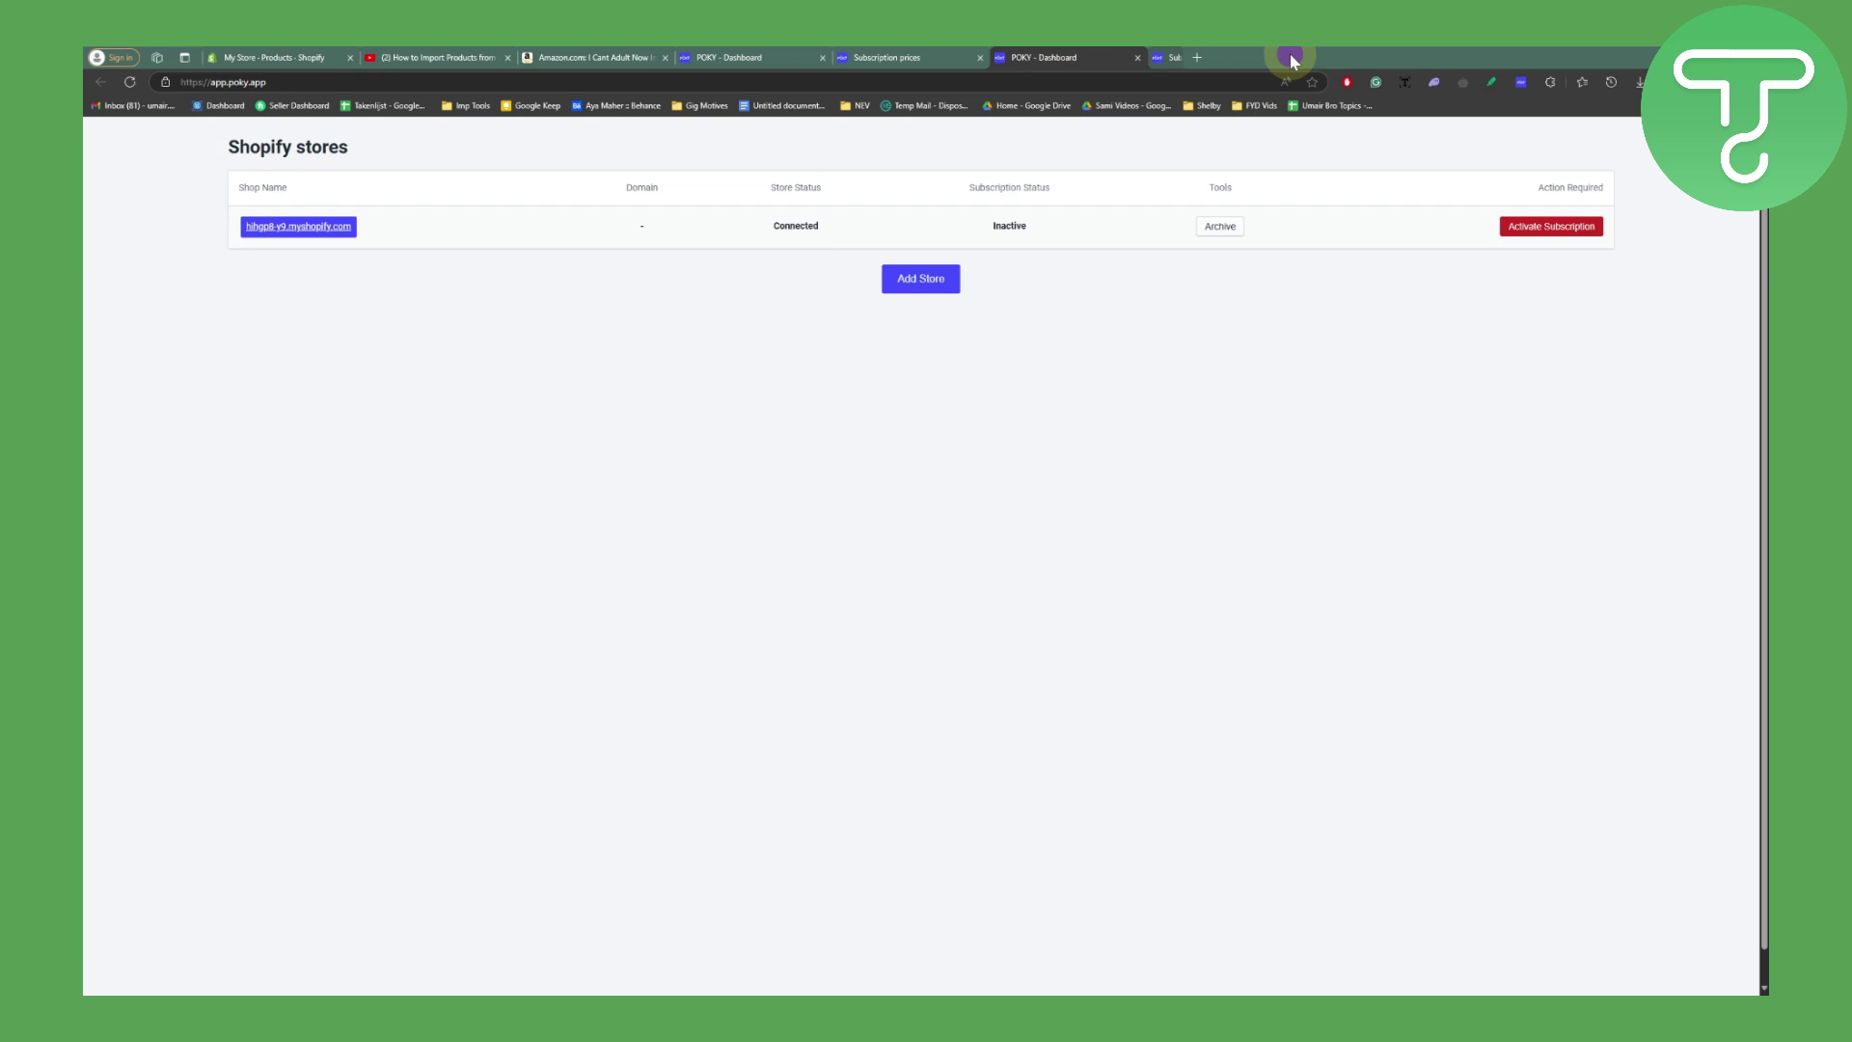
click(610, 57)
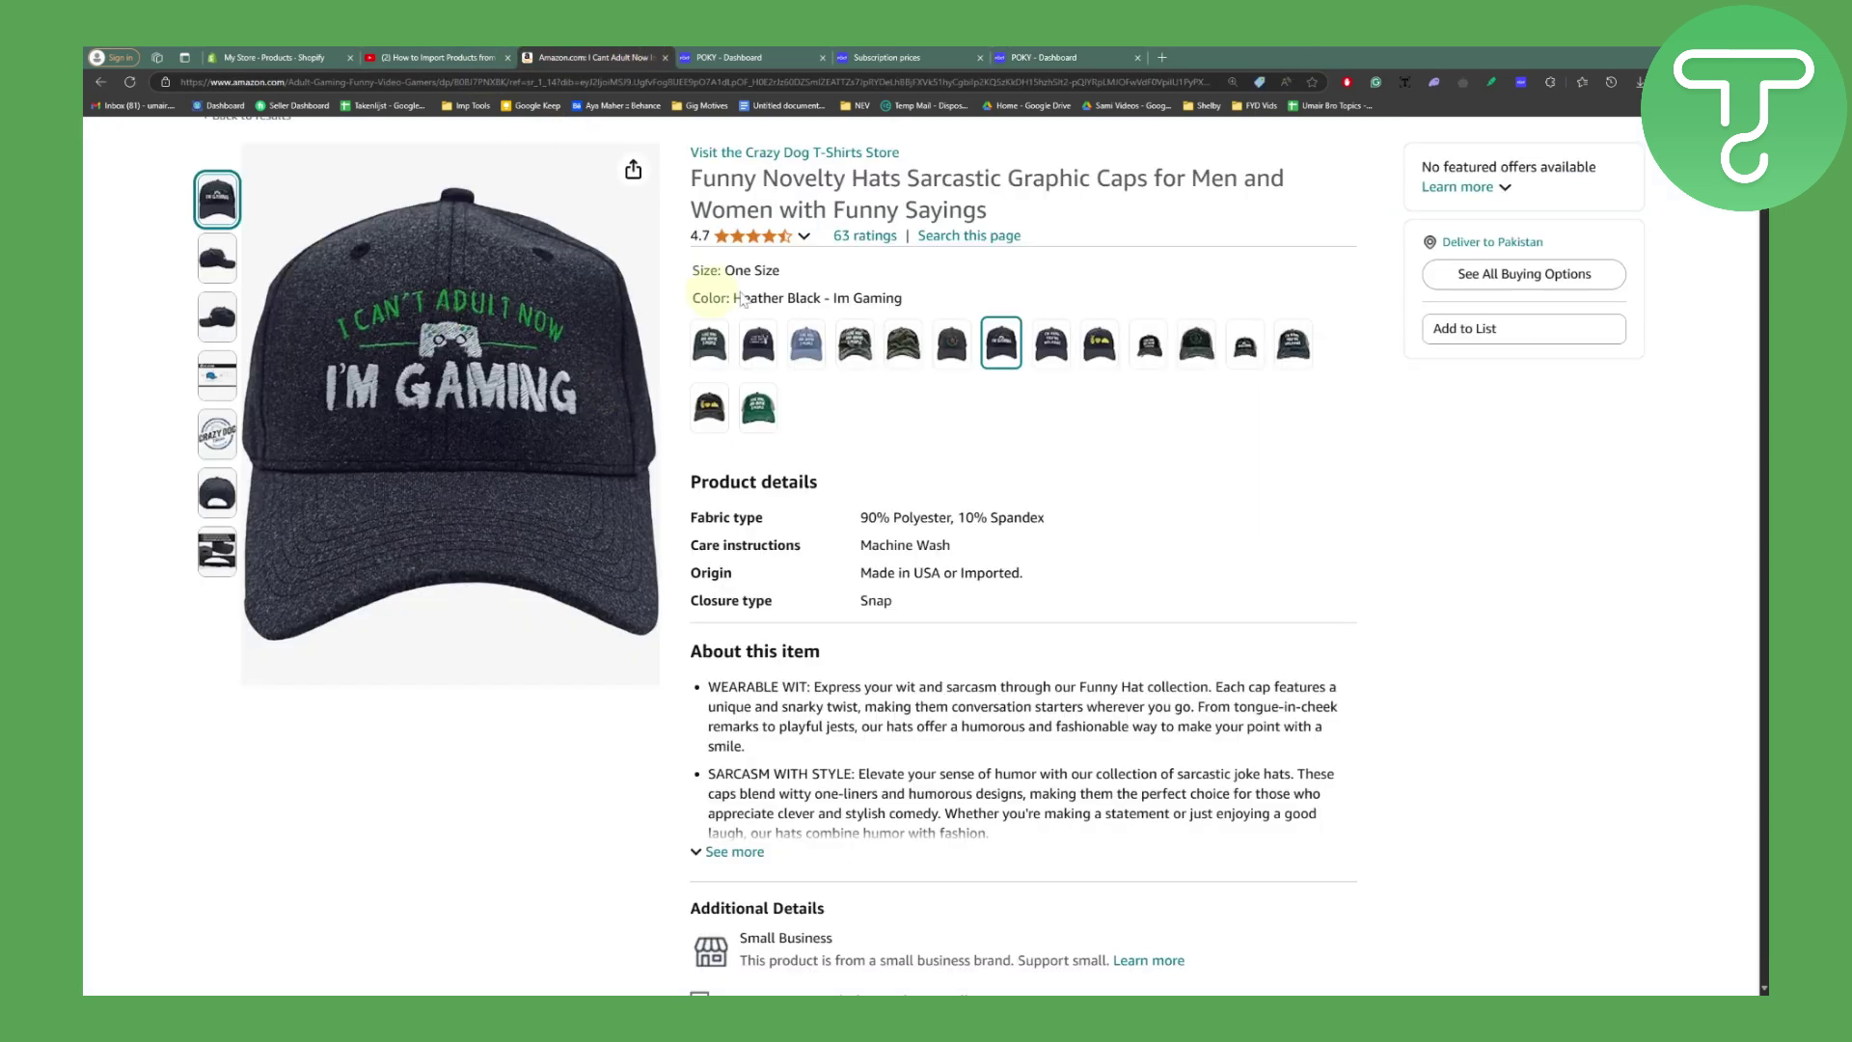
scroll(742, 301, down, 5)
scroll(675, 386, up, 1)
scroll(627, 435, down, 3)
scroll(509, 558, up, 8)
scroll(506, 558, up, 1)
key(F11)
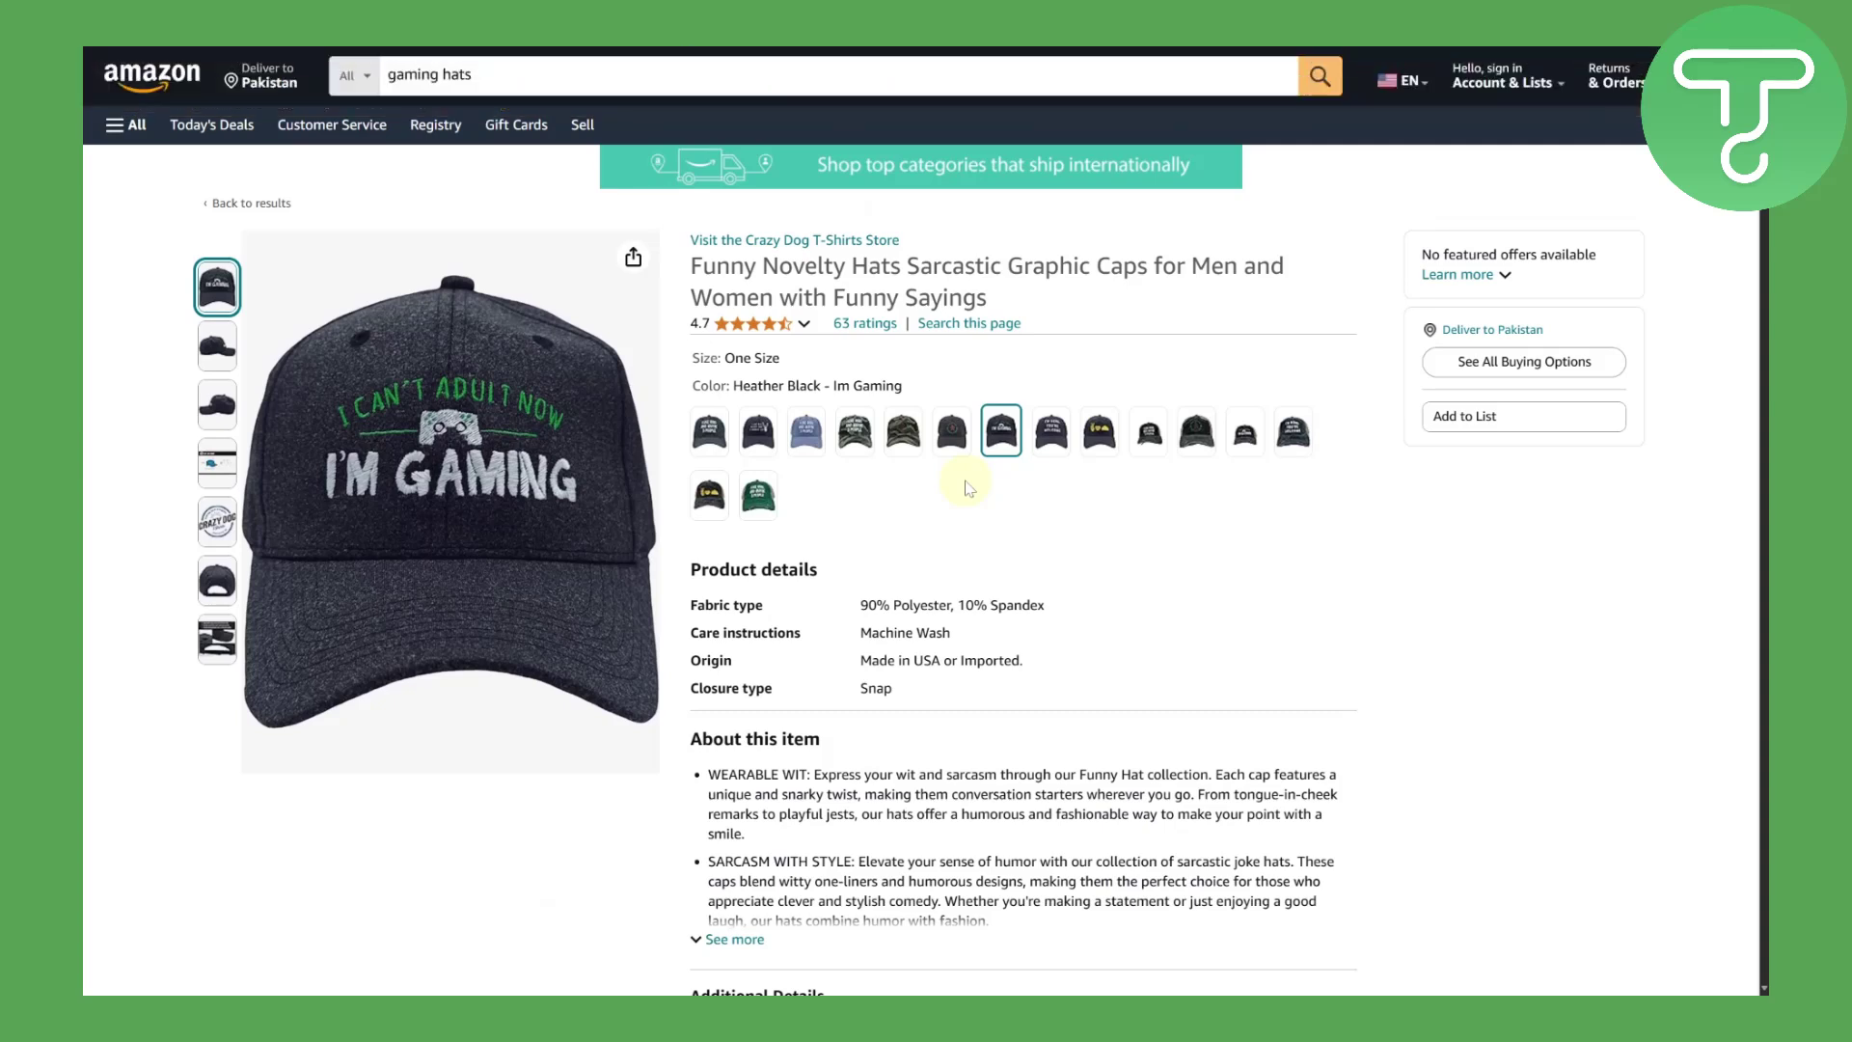
Log in through the POKY extension on the cap page, then return to the cap page in fullscreen
mouse_move(1461, 50)
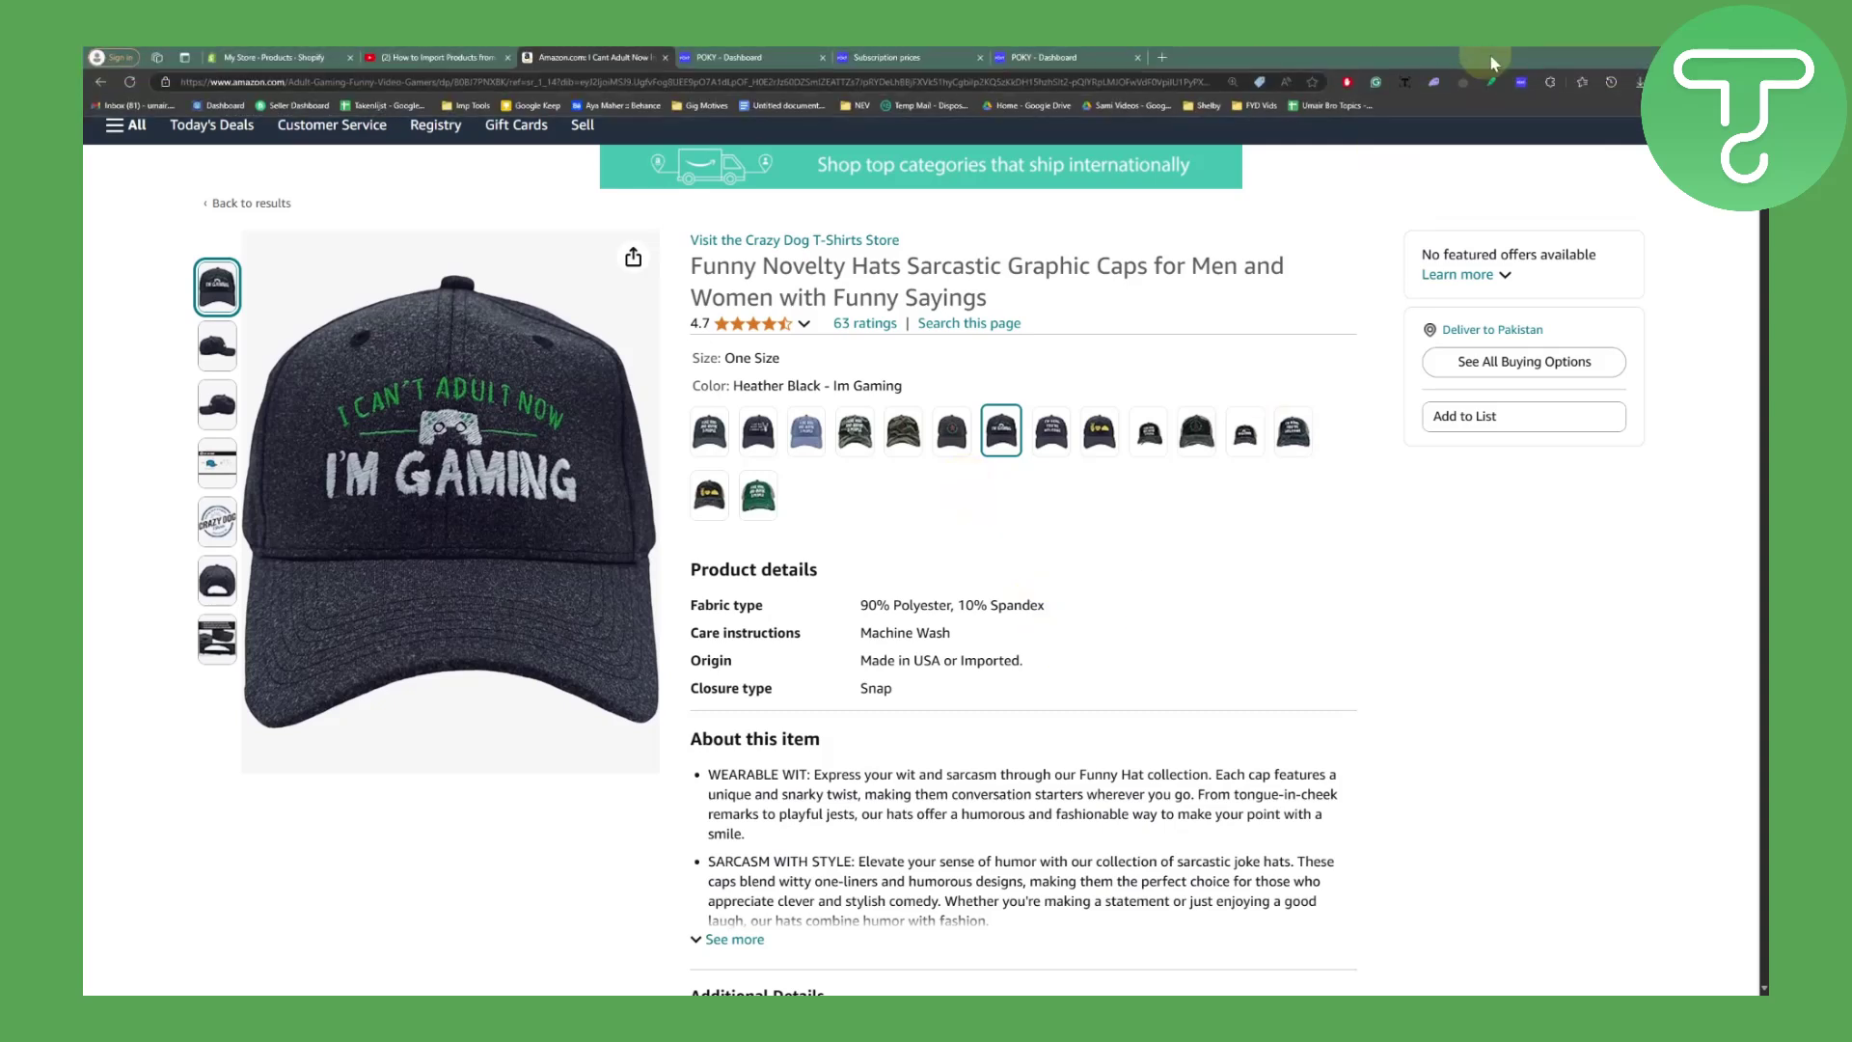
click(1519, 87)
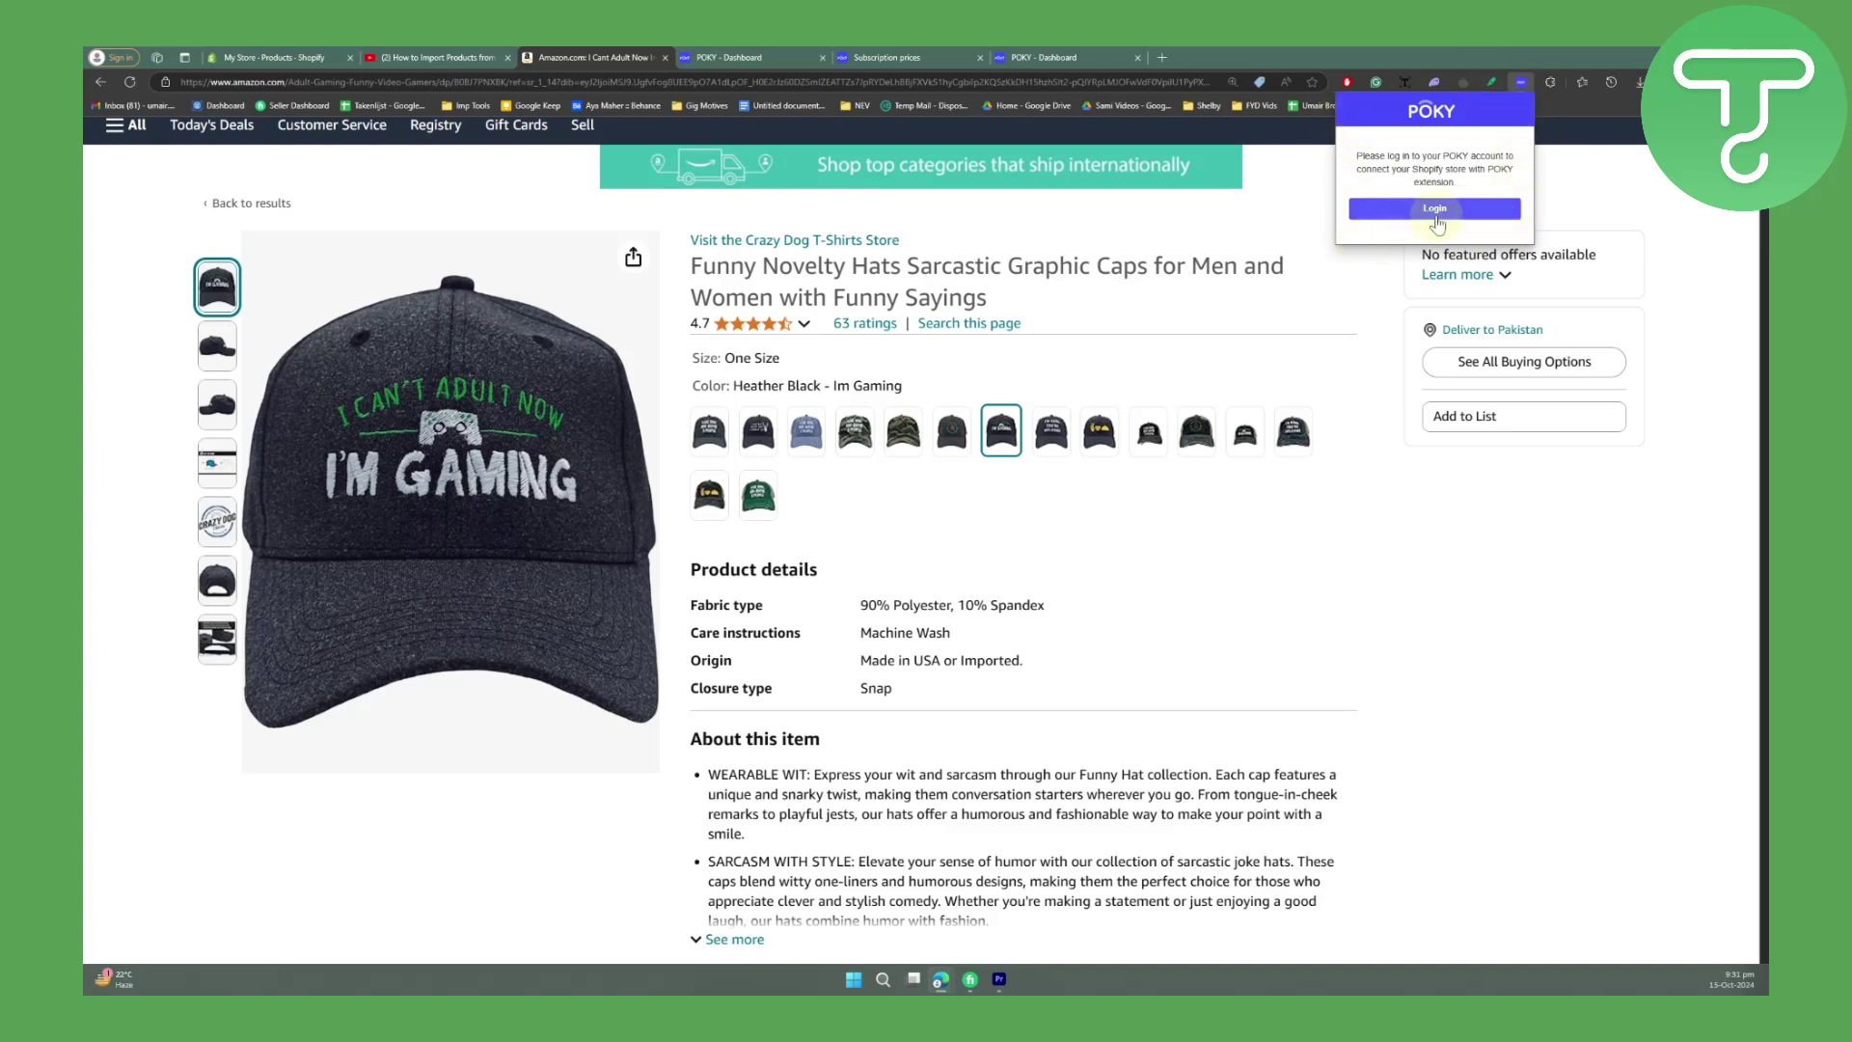
click(1436, 214)
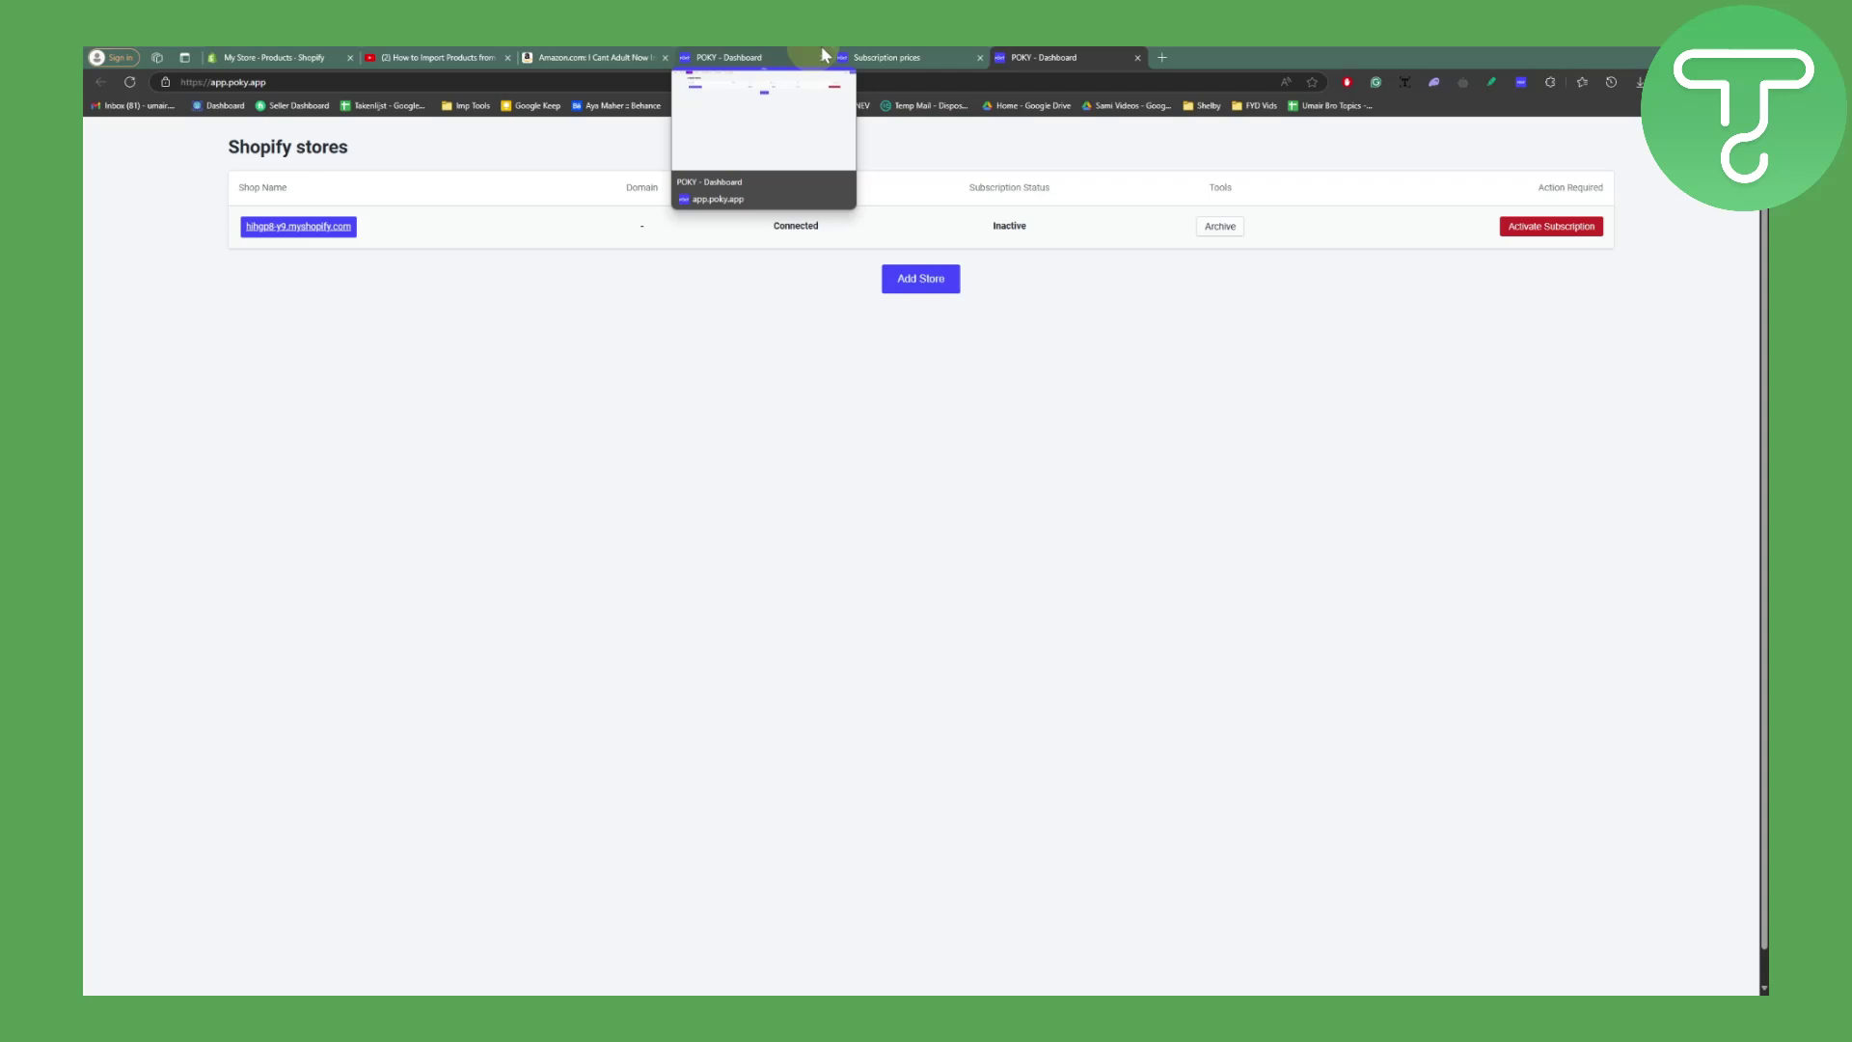
click(590, 56)
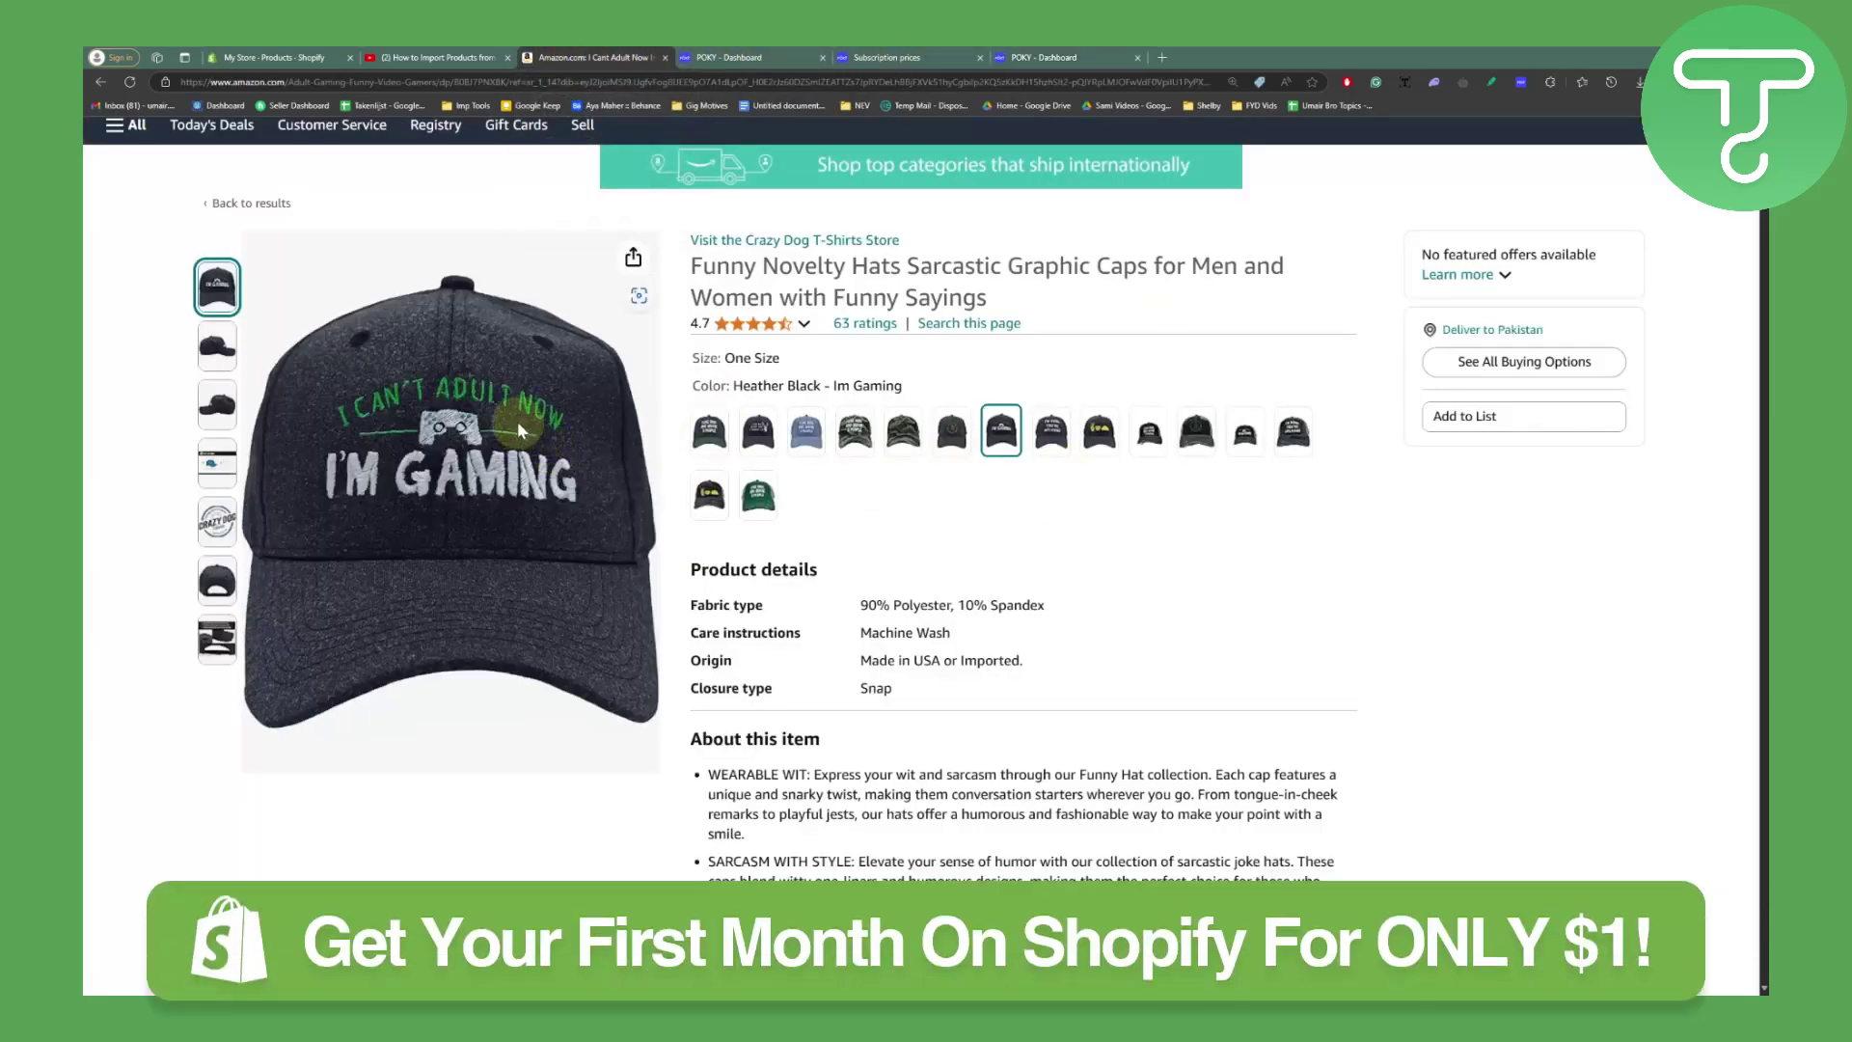
key(F11)
mouse_move(1566, 55)
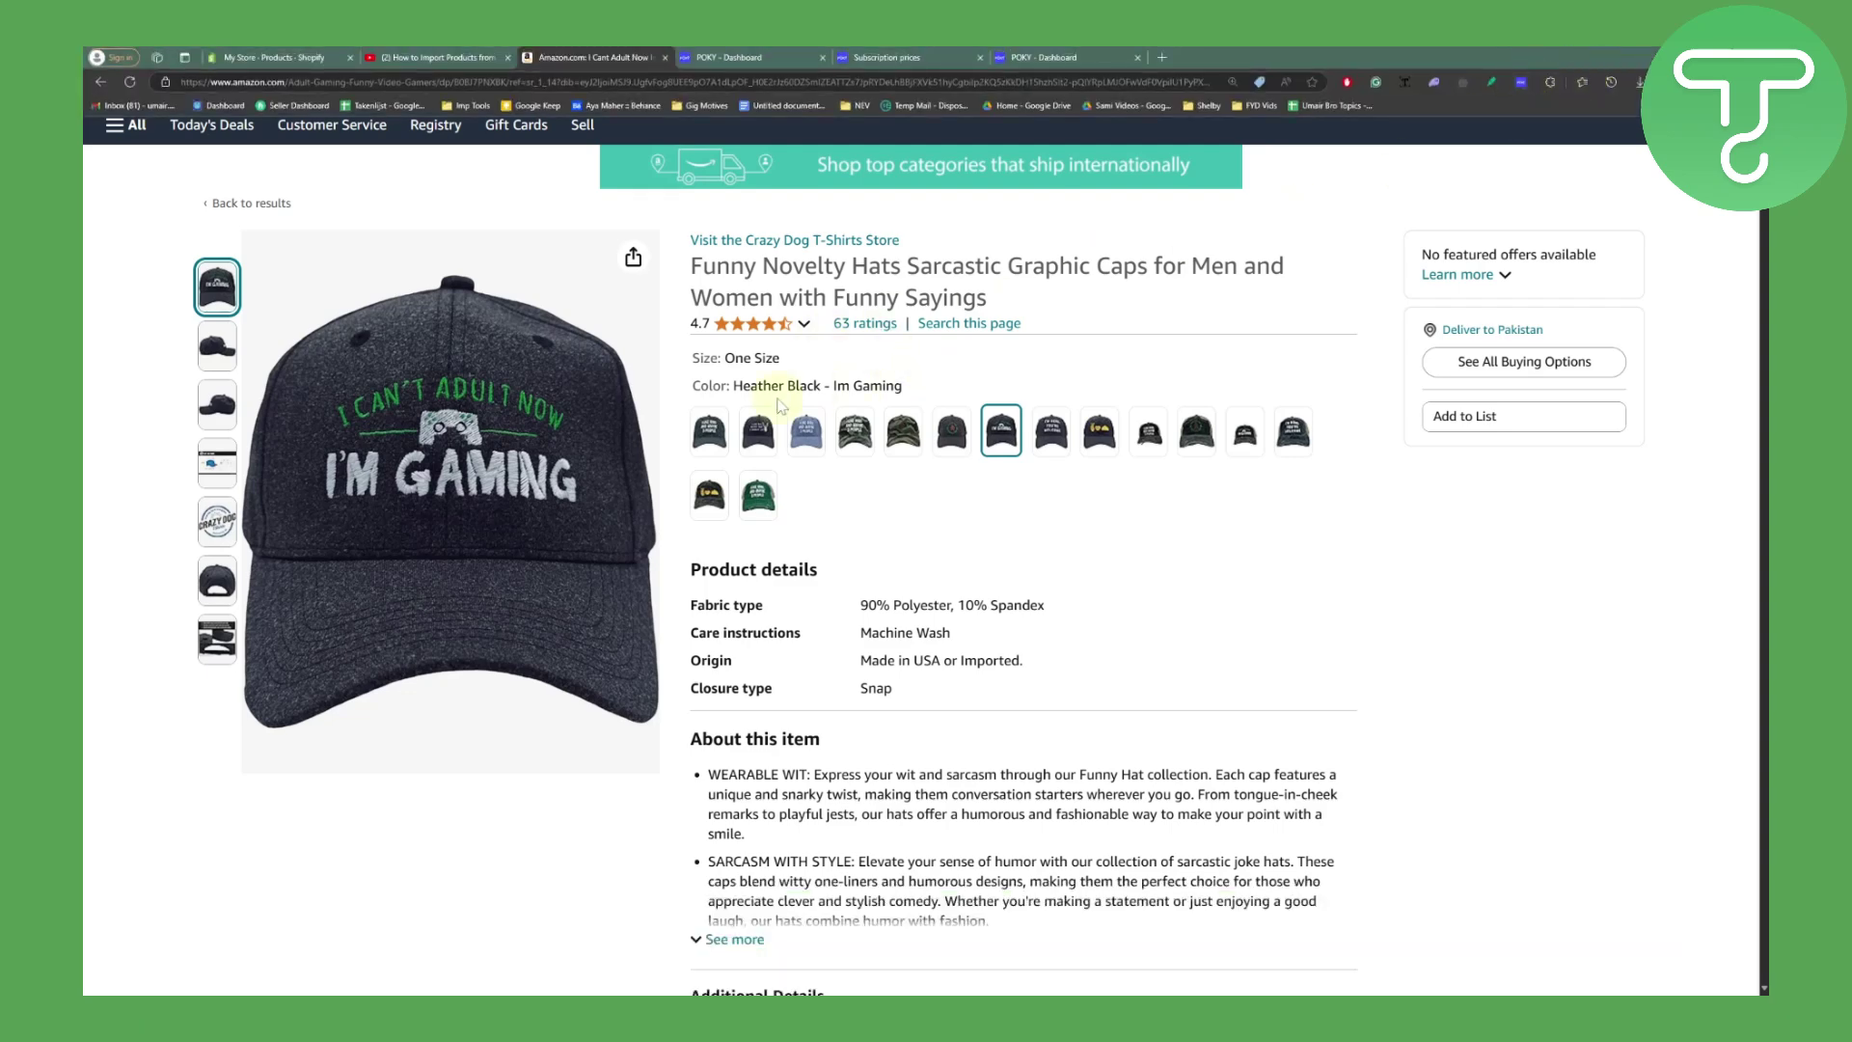
Switch to the My Store Products list showing the gaming chair, mouse and keyboard
click(289, 56)
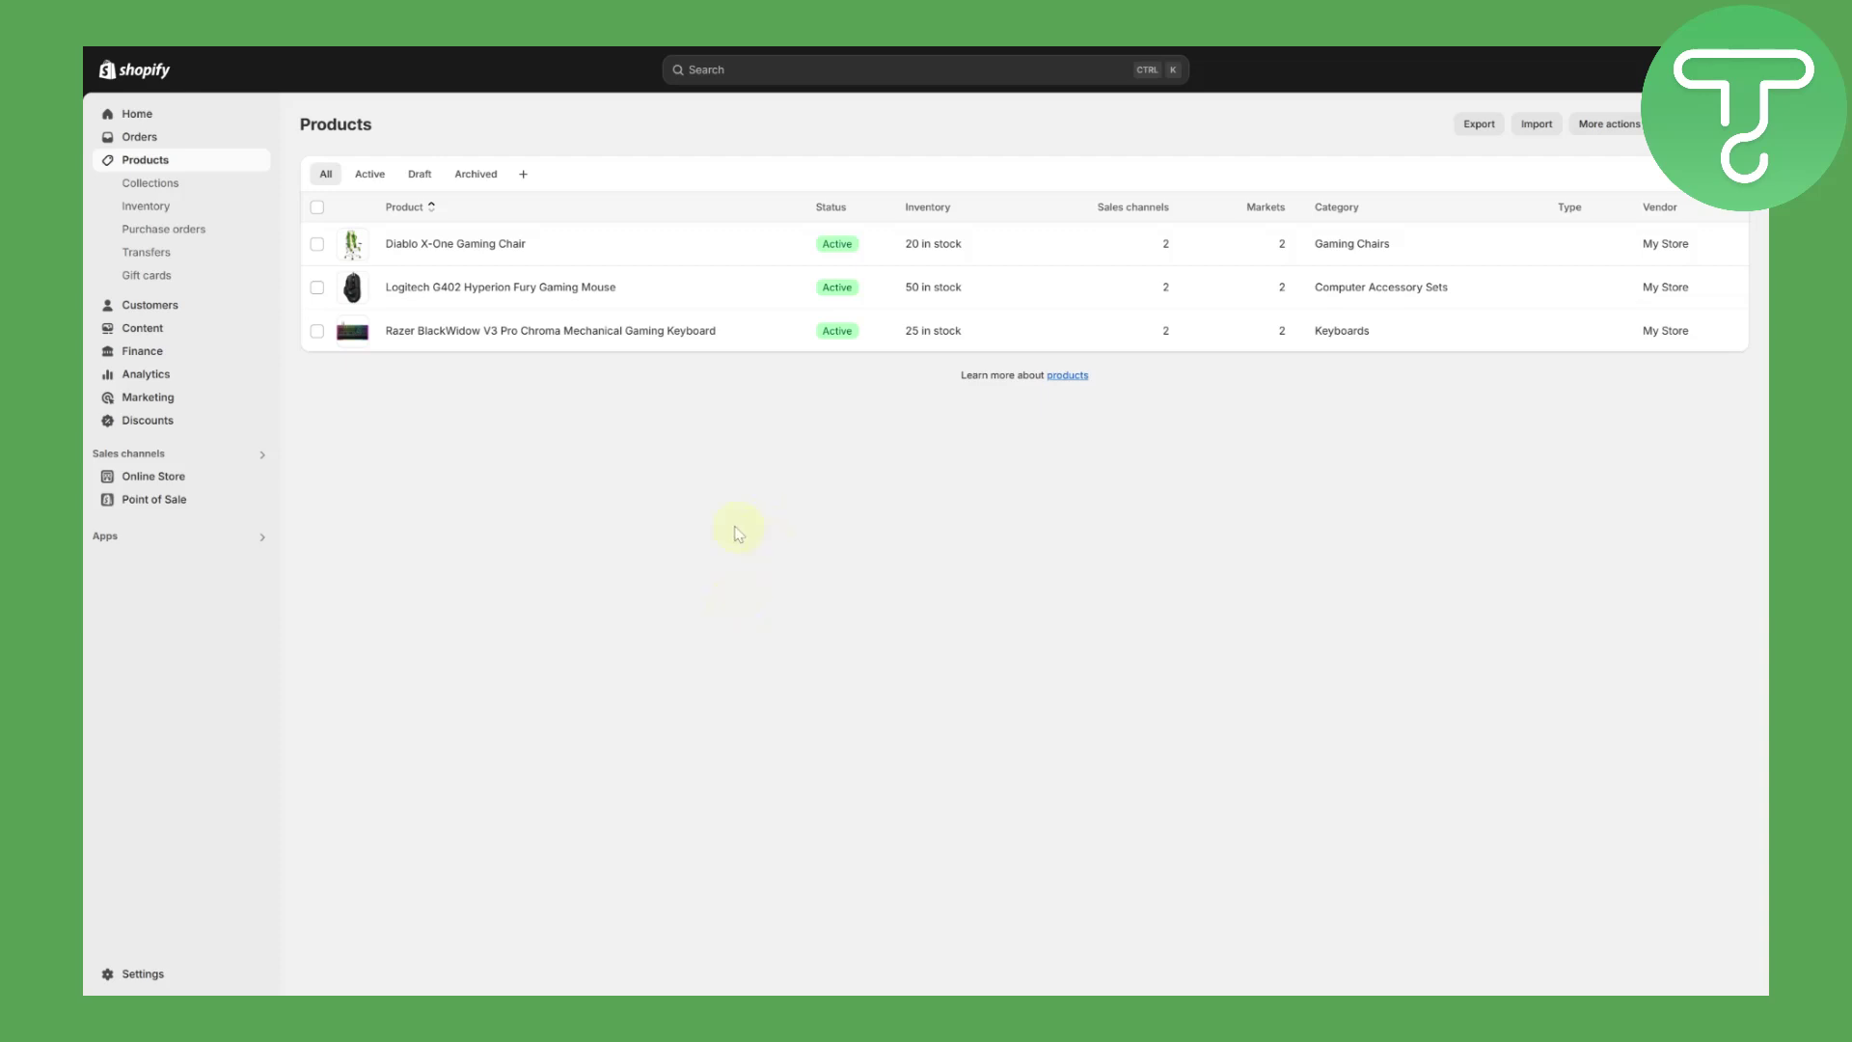
Show POKY's stores list with the Shopify store Connected and subscription Inactive
click(820, 57)
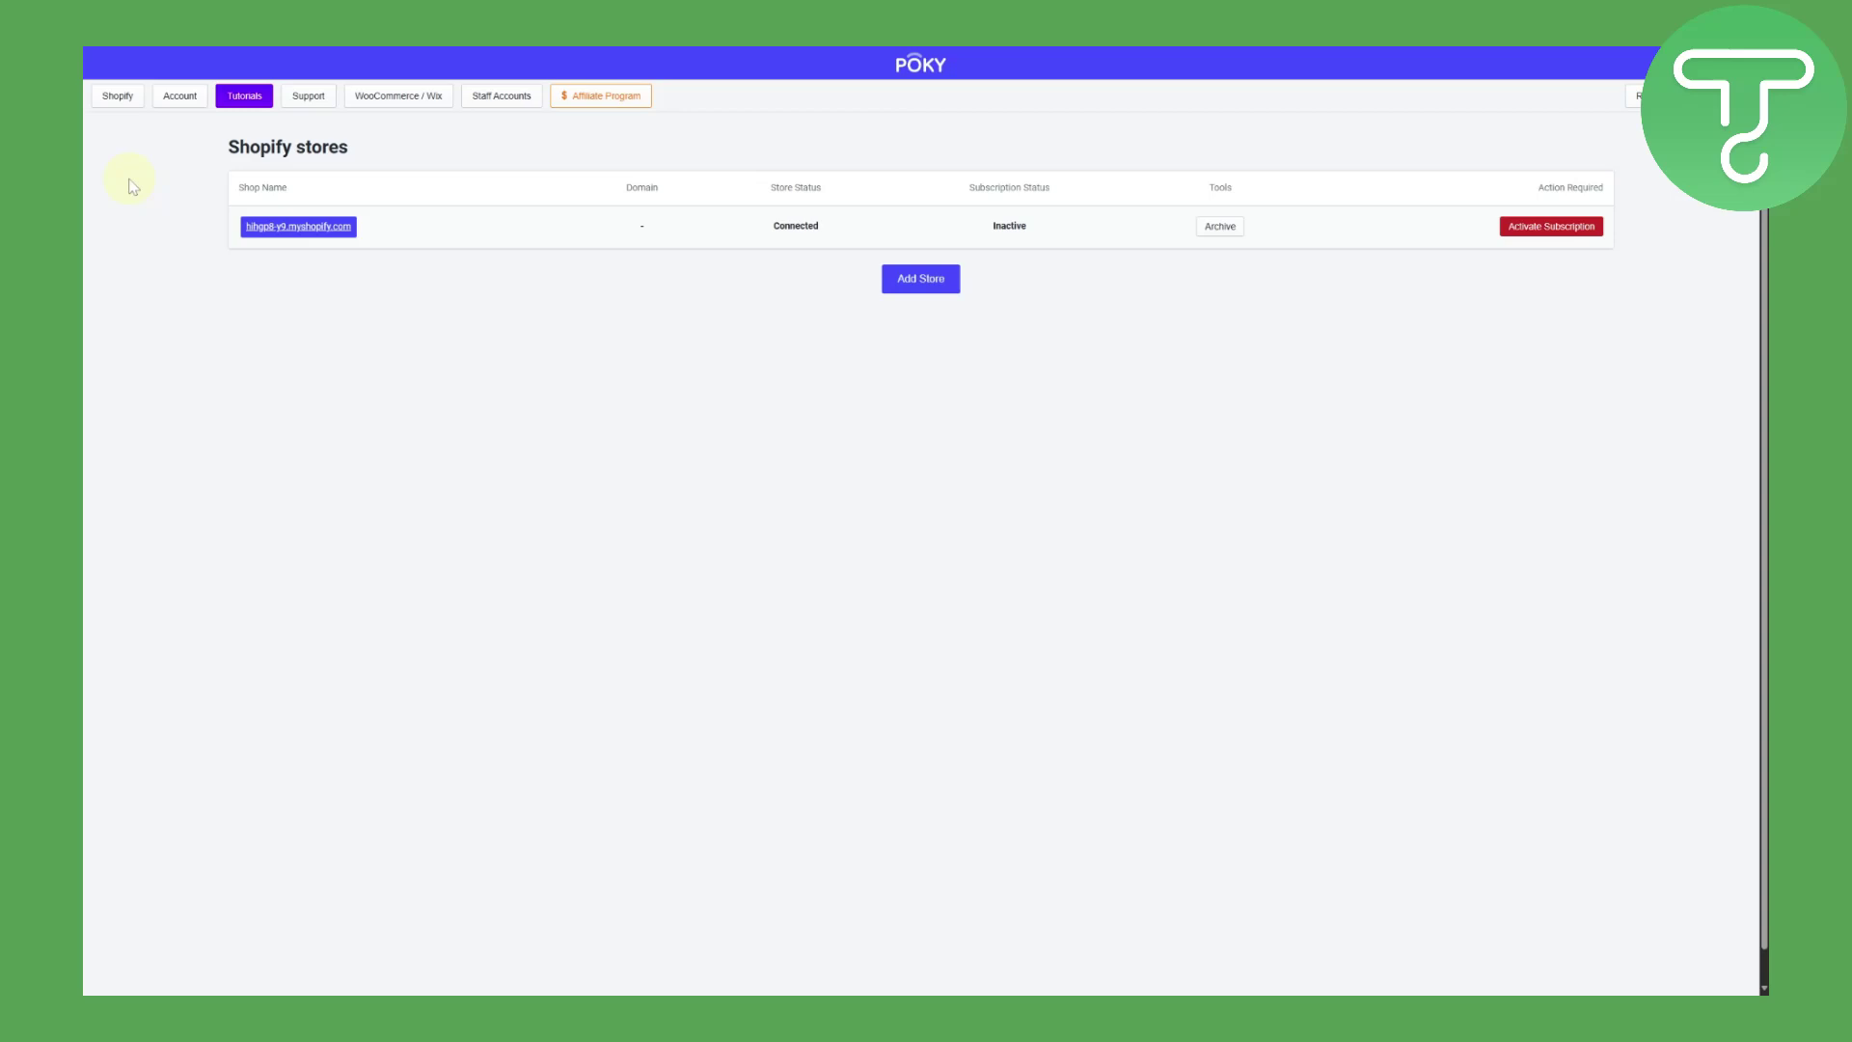
Jump back to Shopify's Products tab with Ctrl+1, still listing the three gaming items
mouse_move(582, 46)
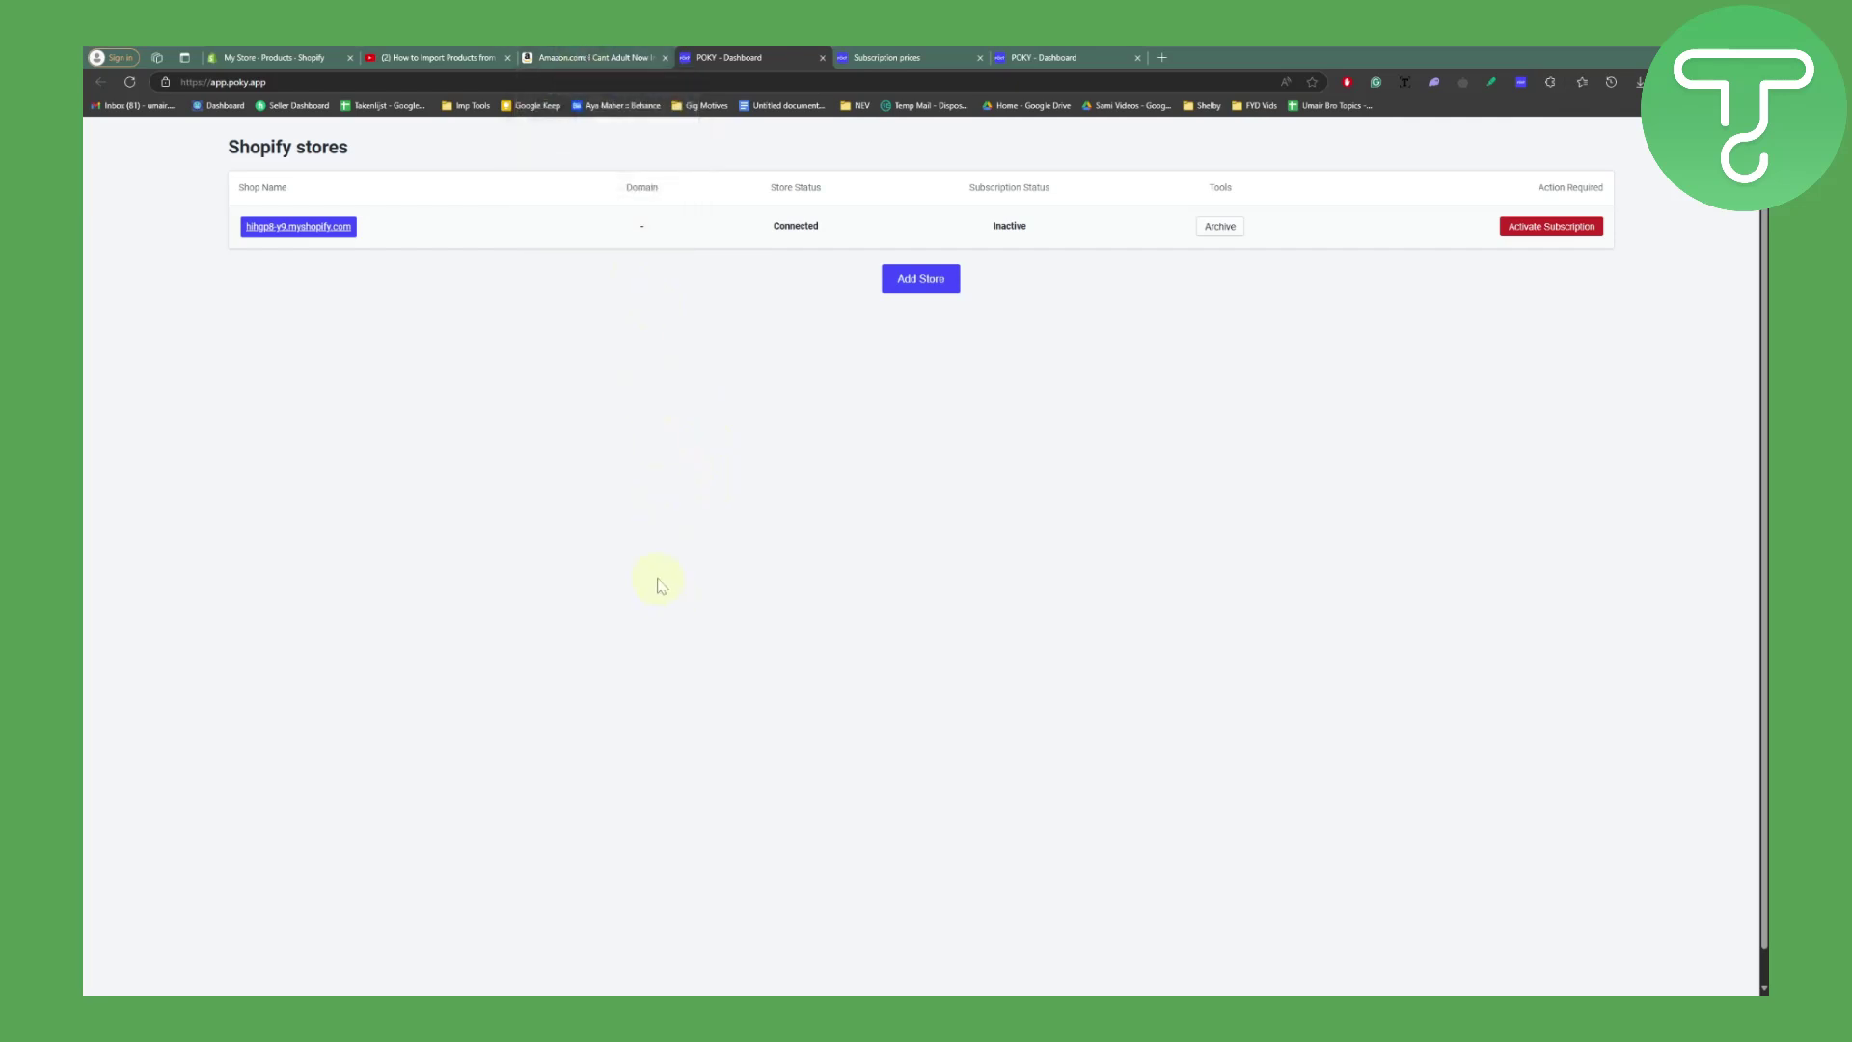
key(ctrl+1)
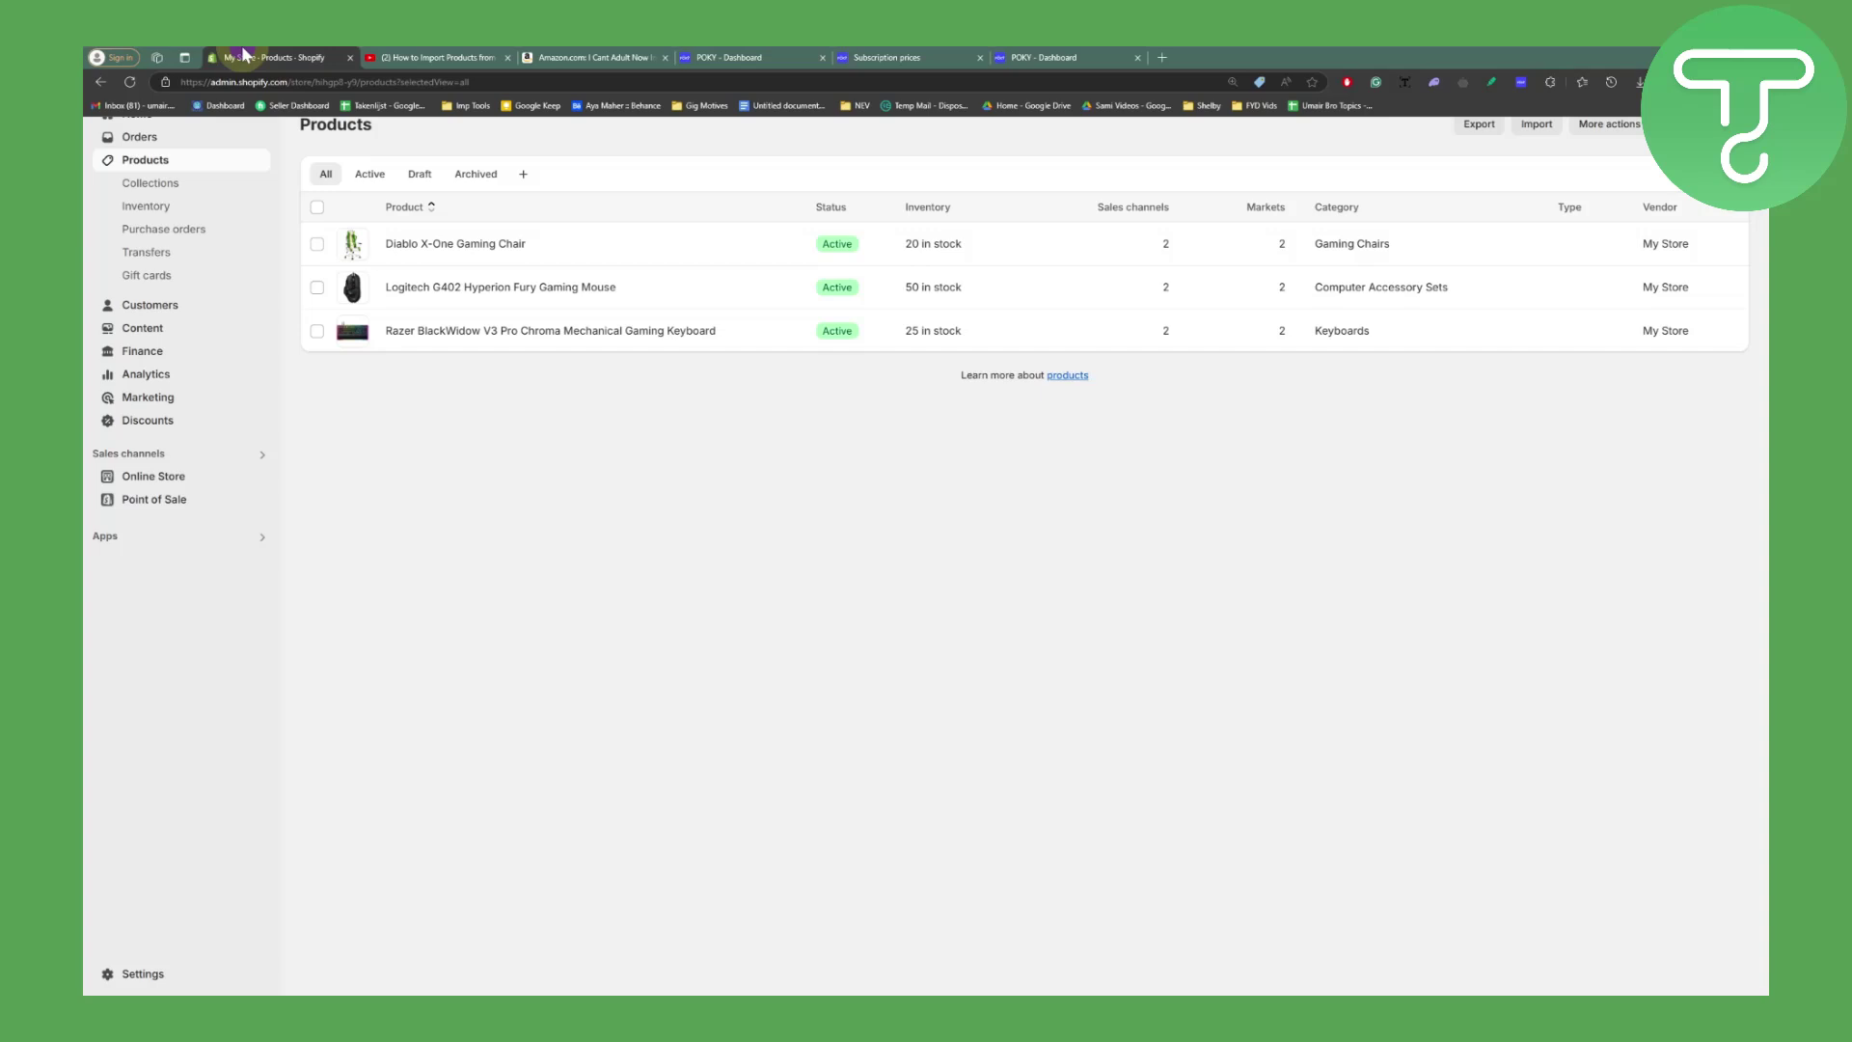